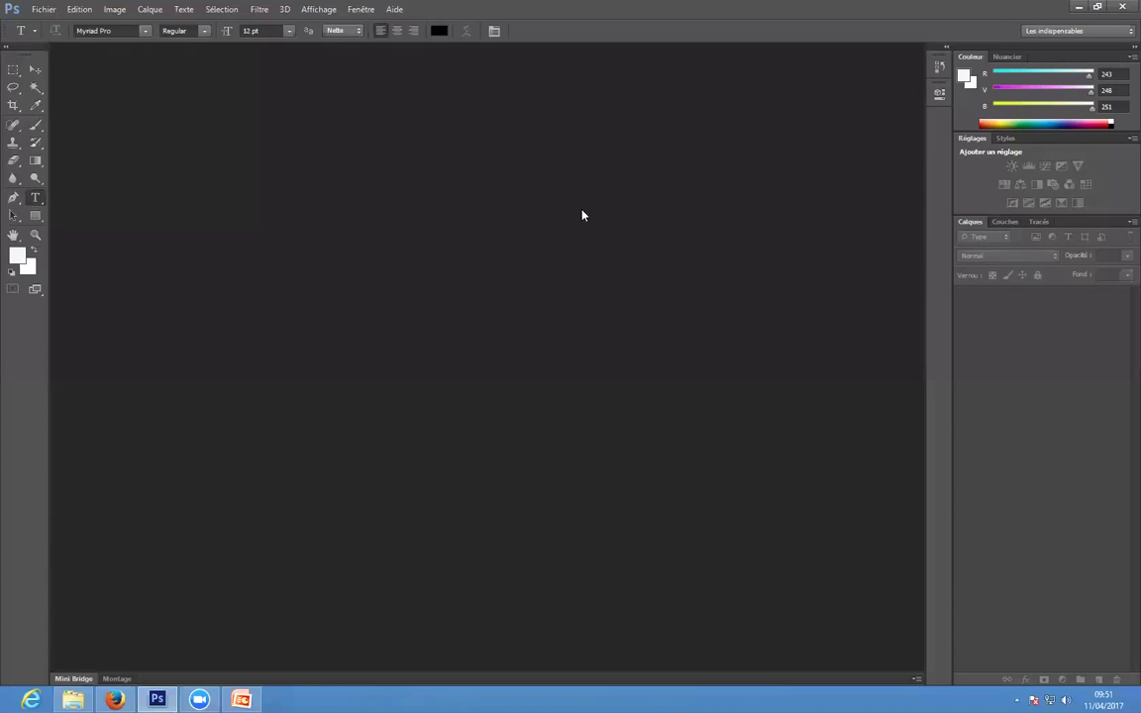
Create a new document named TP-4 using the international paper preset at A4 size
click(44, 10)
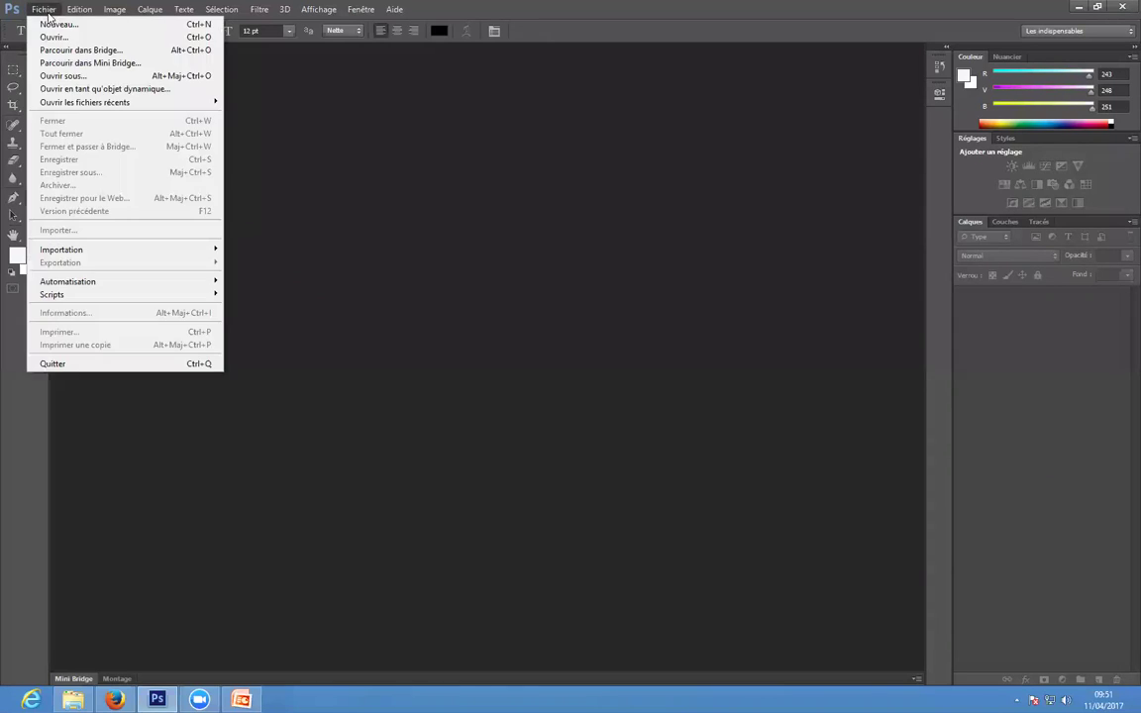
click(46, 23)
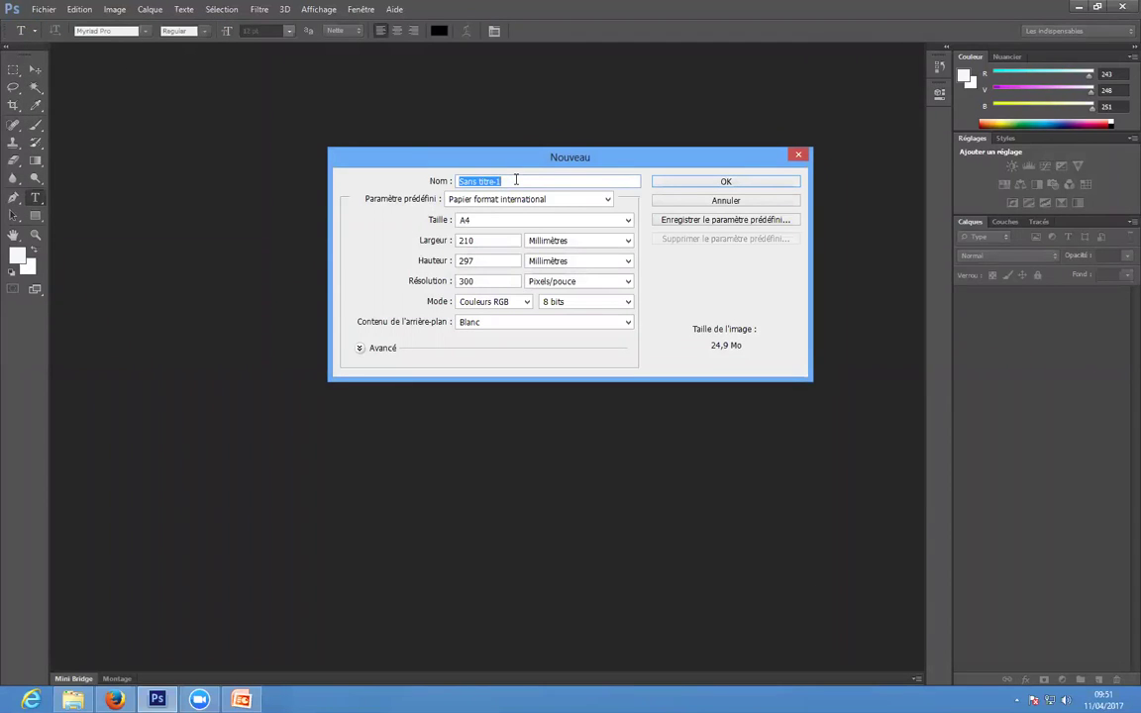
text(T)
click(611, 200)
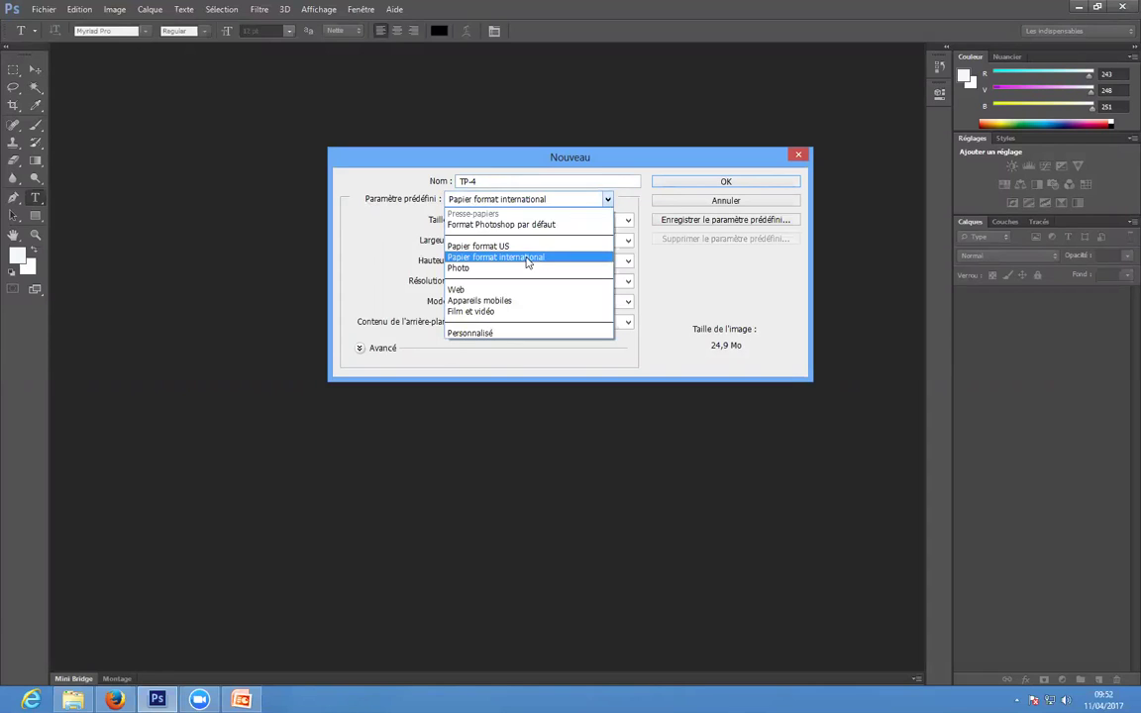
click(475, 238)
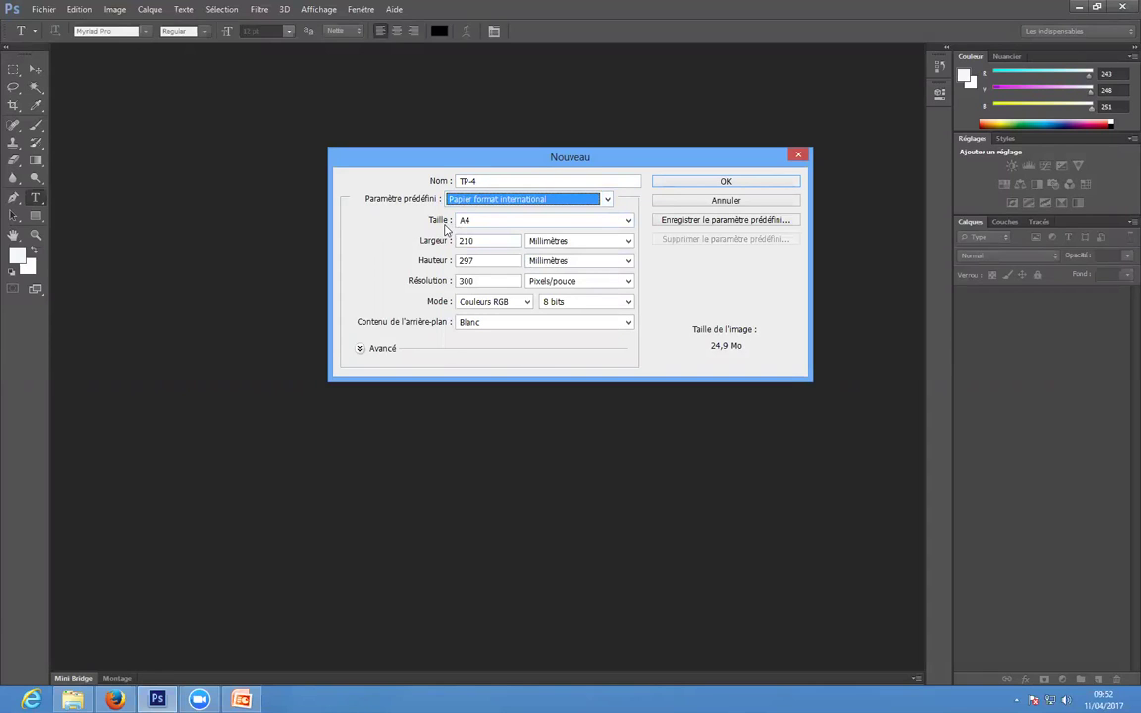
click(626, 221)
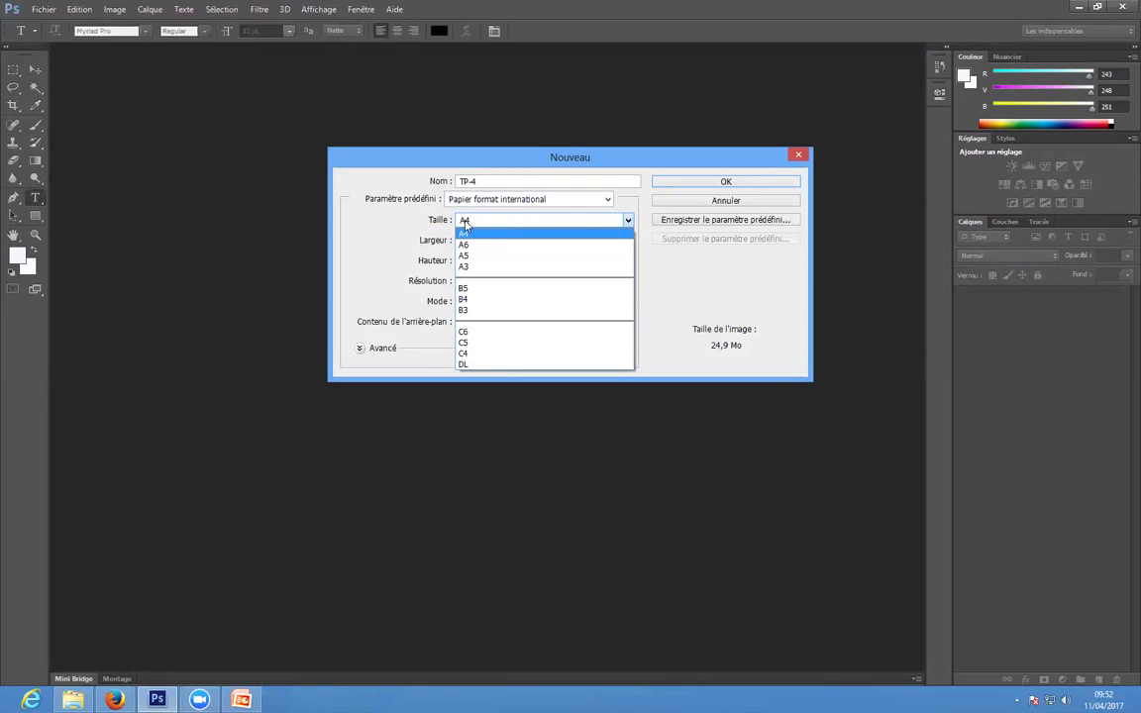
click(377, 206)
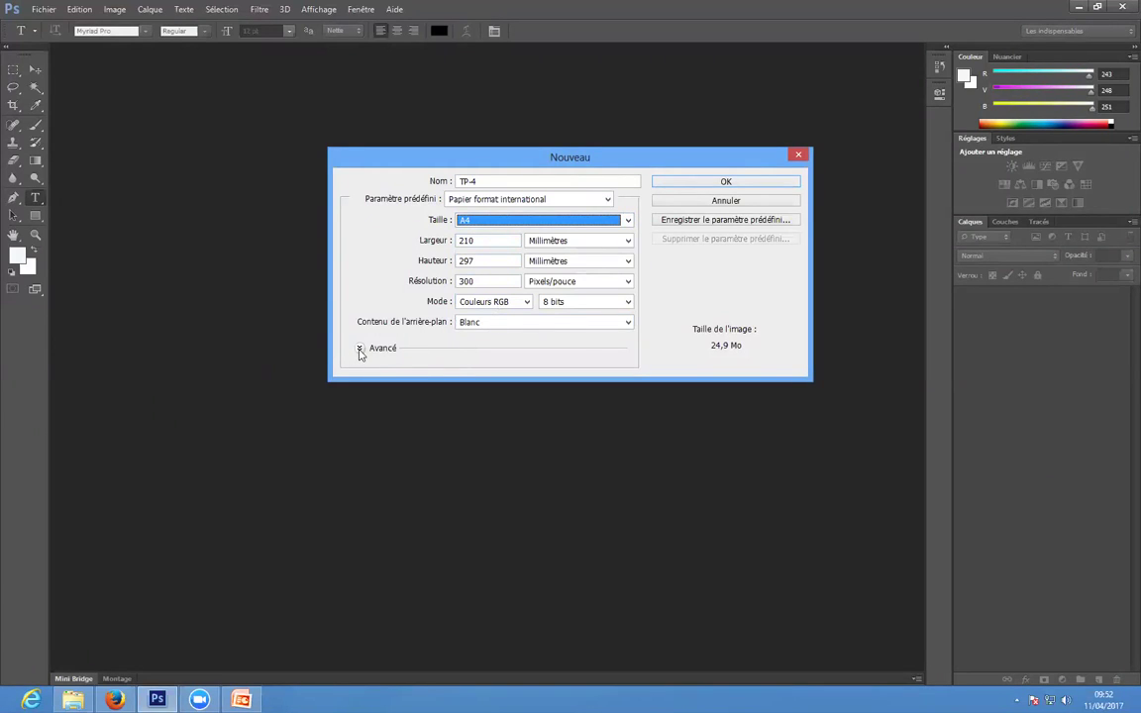
click(360, 350)
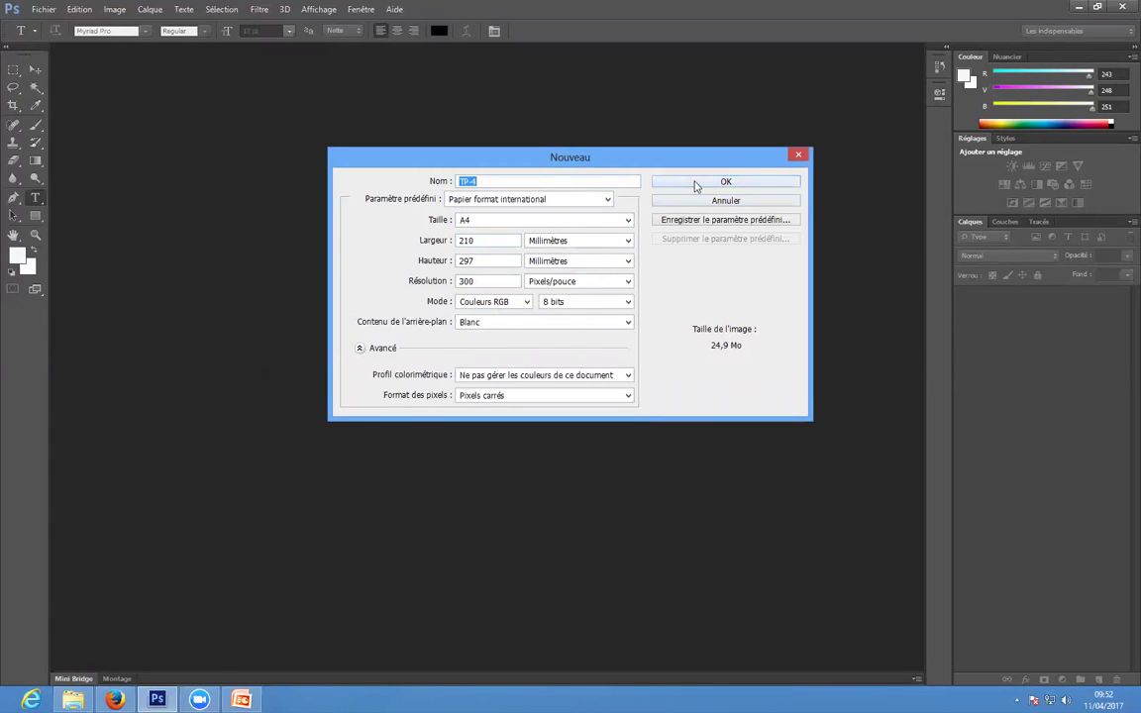
click(696, 184)
Convert the locked background into a regular layer, keeping the suggested name Calque 0
click(34, 70)
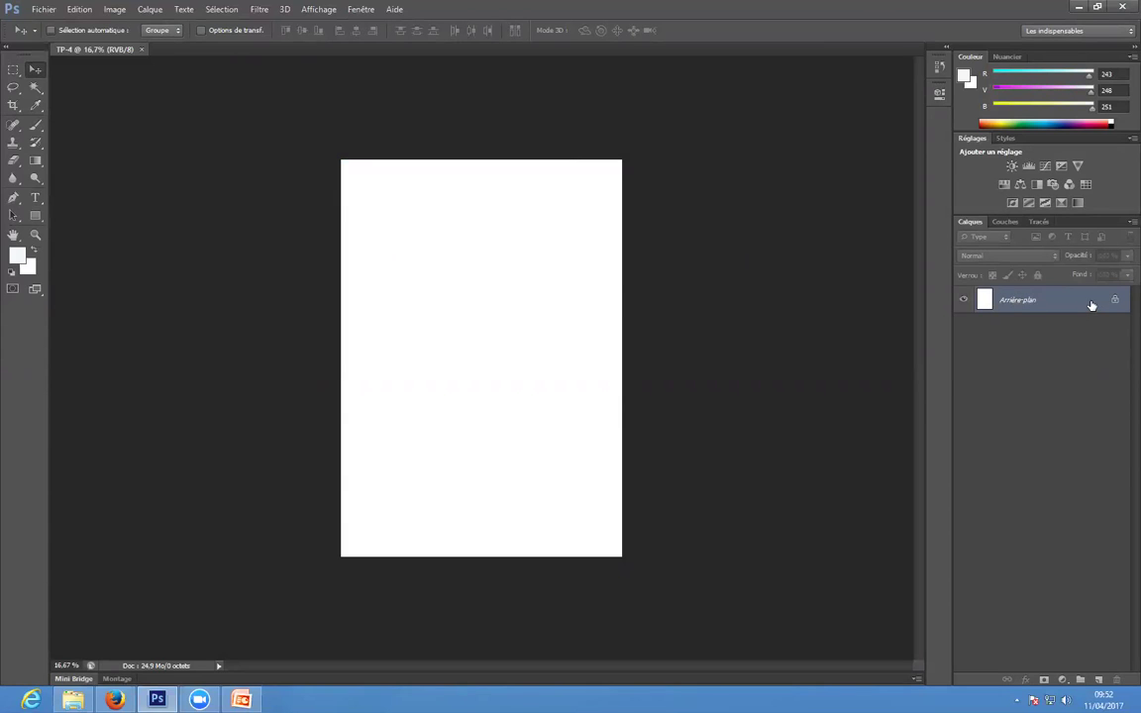
double_click(1090, 304)
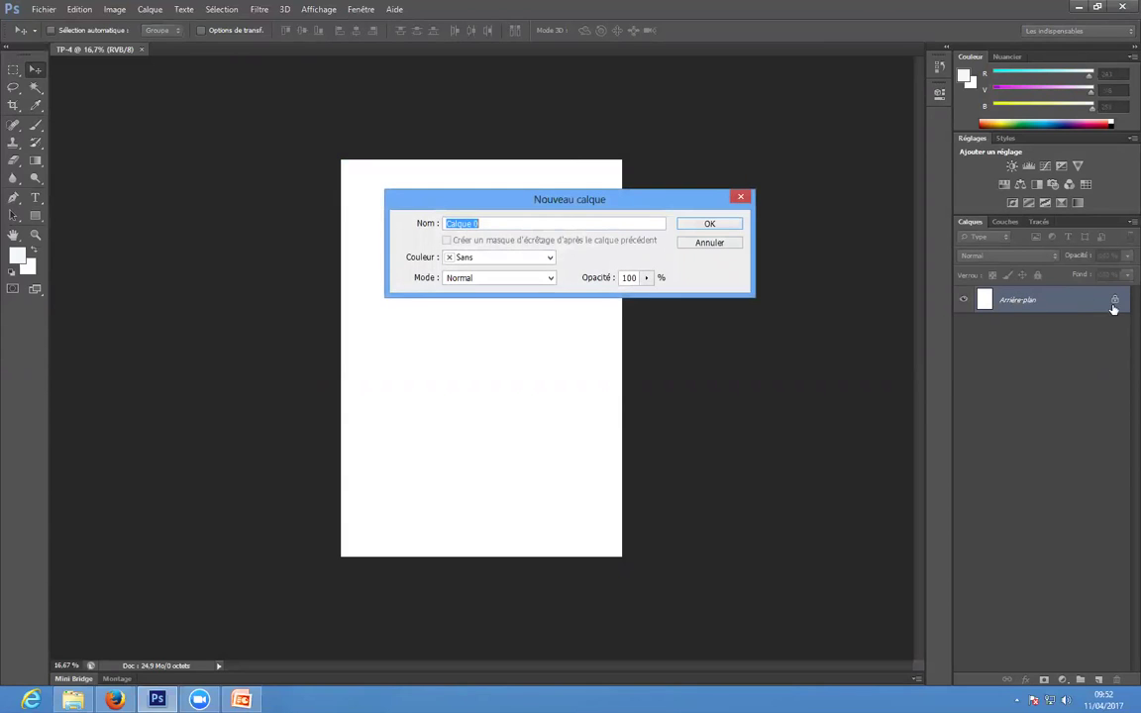
click(707, 227)
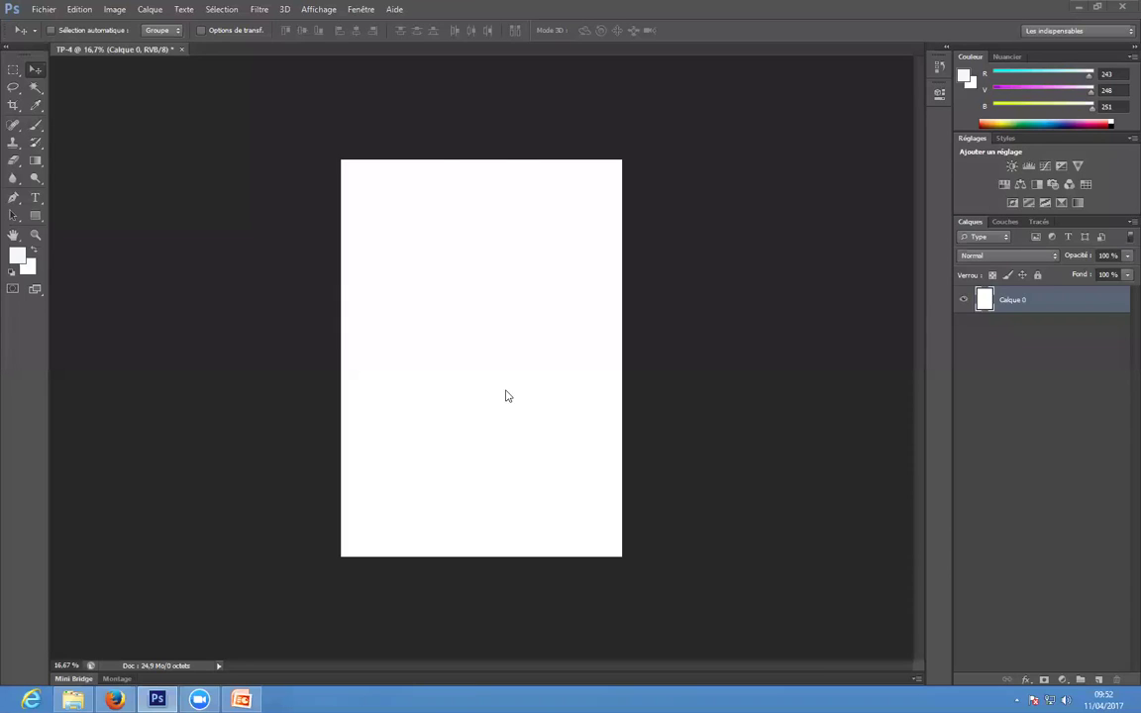
Set the foreground colour to dark green, #158567
click(16, 257)
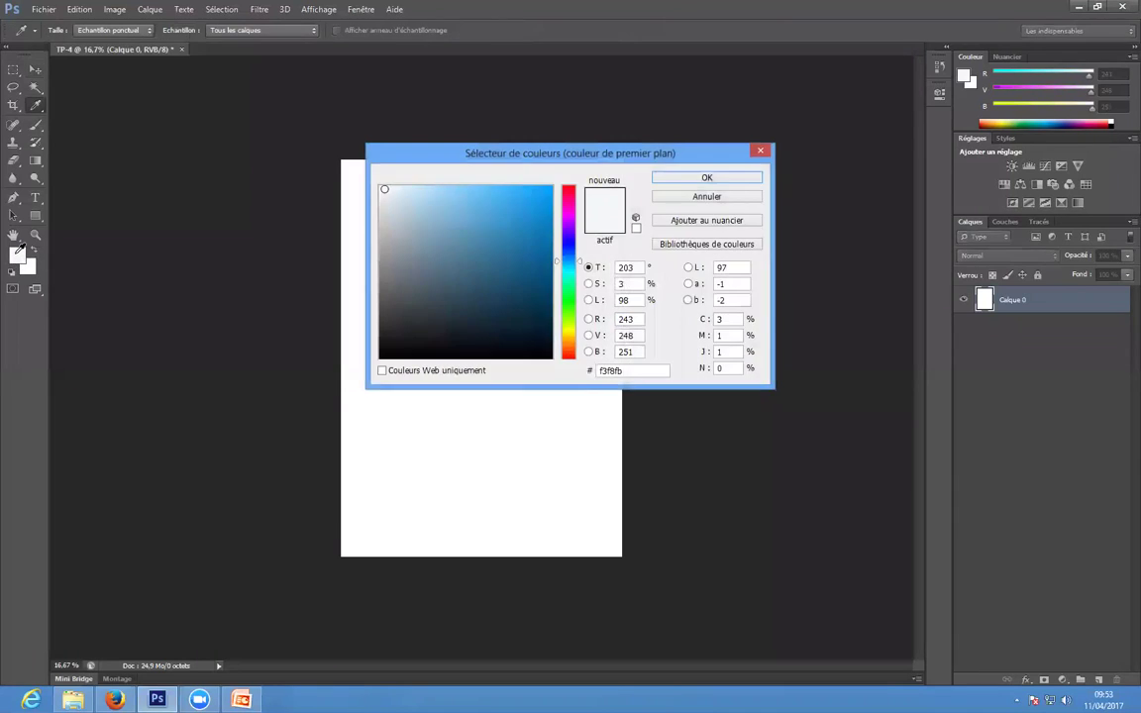
drag(454, 160, 403, 273)
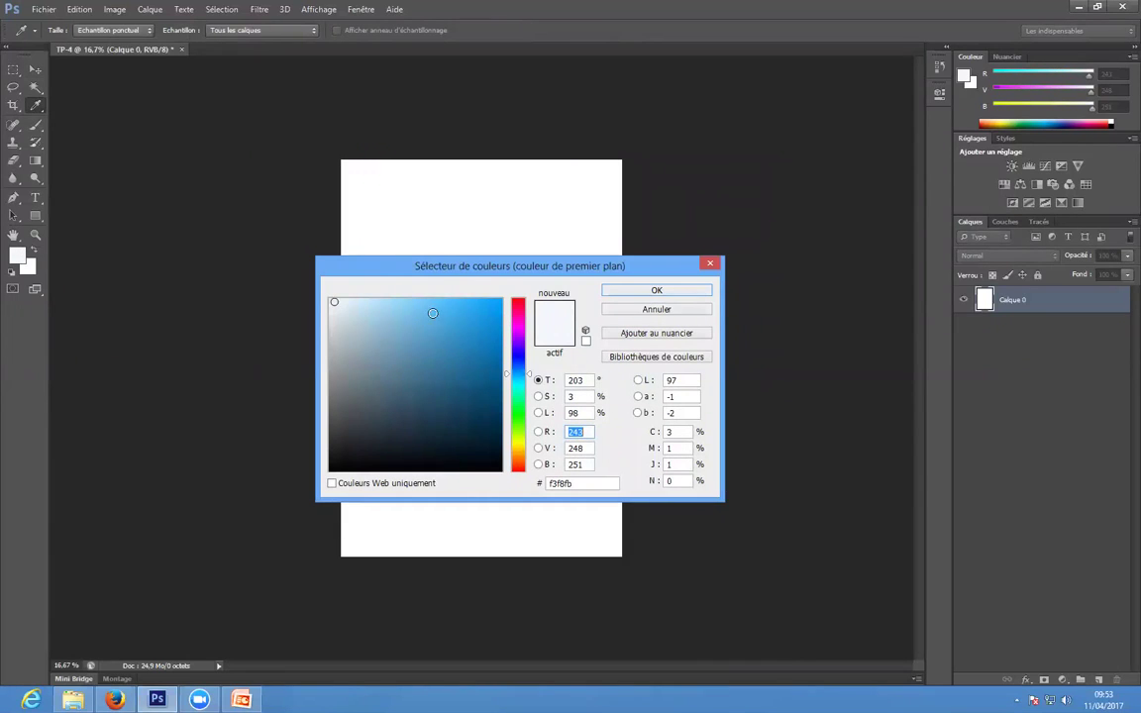
drag(402, 273, 449, 279)
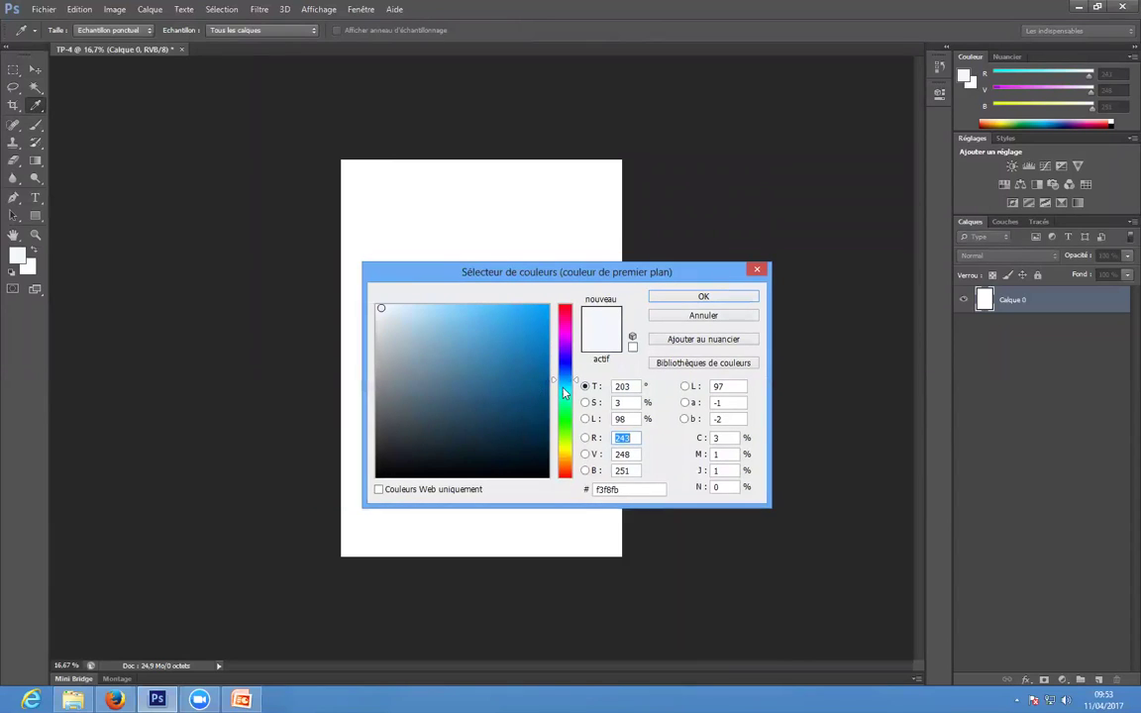
click(566, 406)
drag(574, 414, 566, 408)
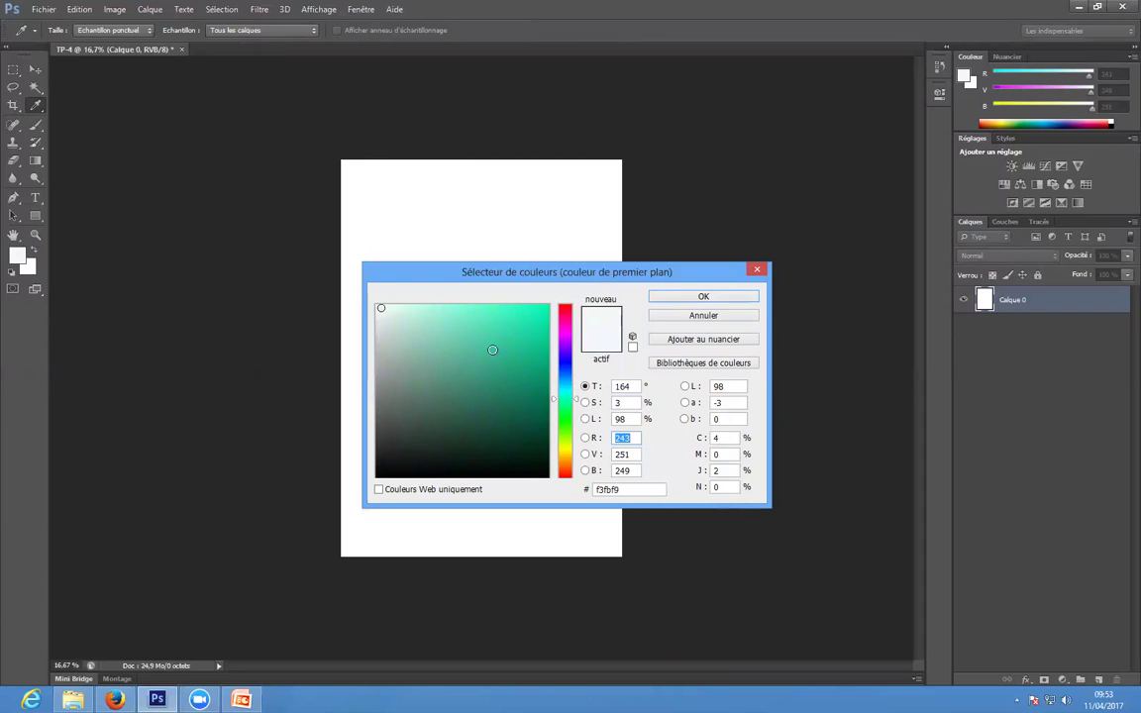
click(480, 333)
mouse_move(503, 346)
mouse_down()
mouse_move(502, 369)
mouse_move(519, 386)
mouse_up()
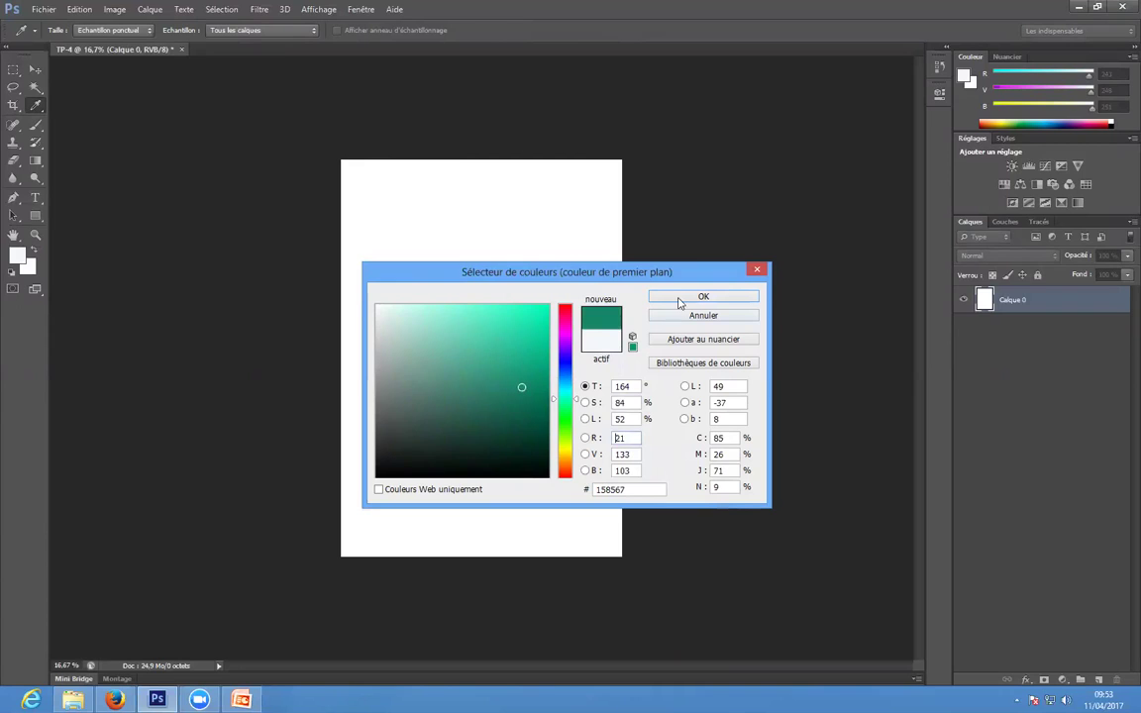
click(703, 296)
key(v)
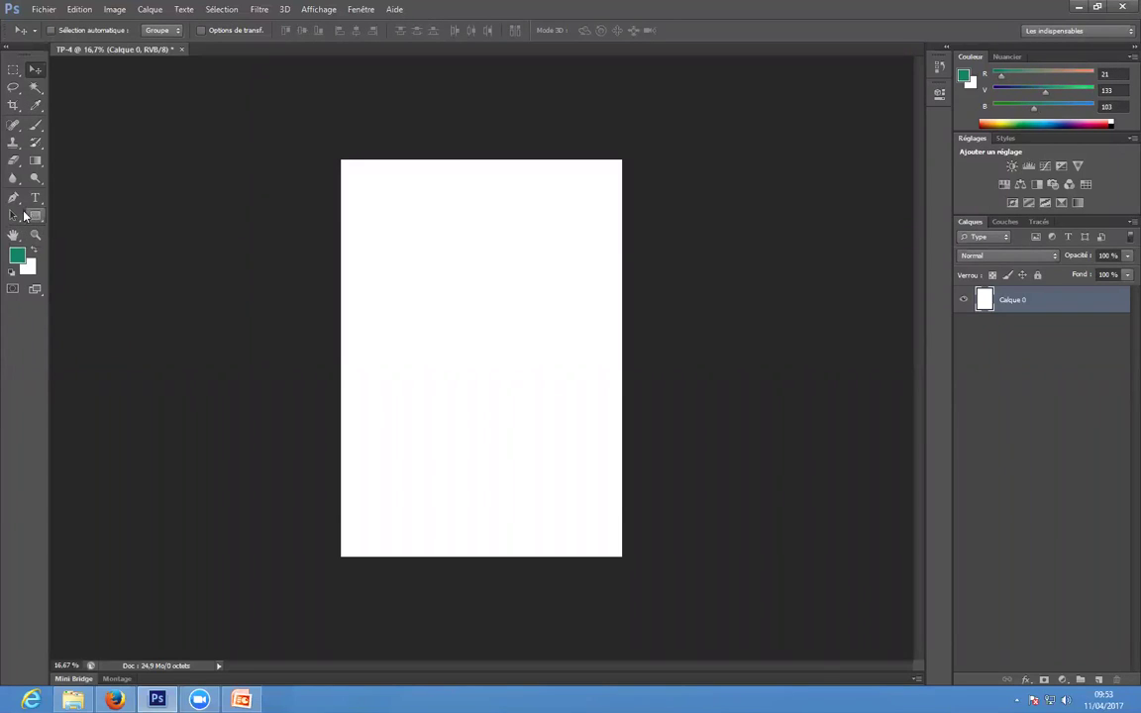
Draw a green rectangle of about 2552 × 3592 px covering the whole page with the Rectangle tool
drag(38, 220, 85, 218)
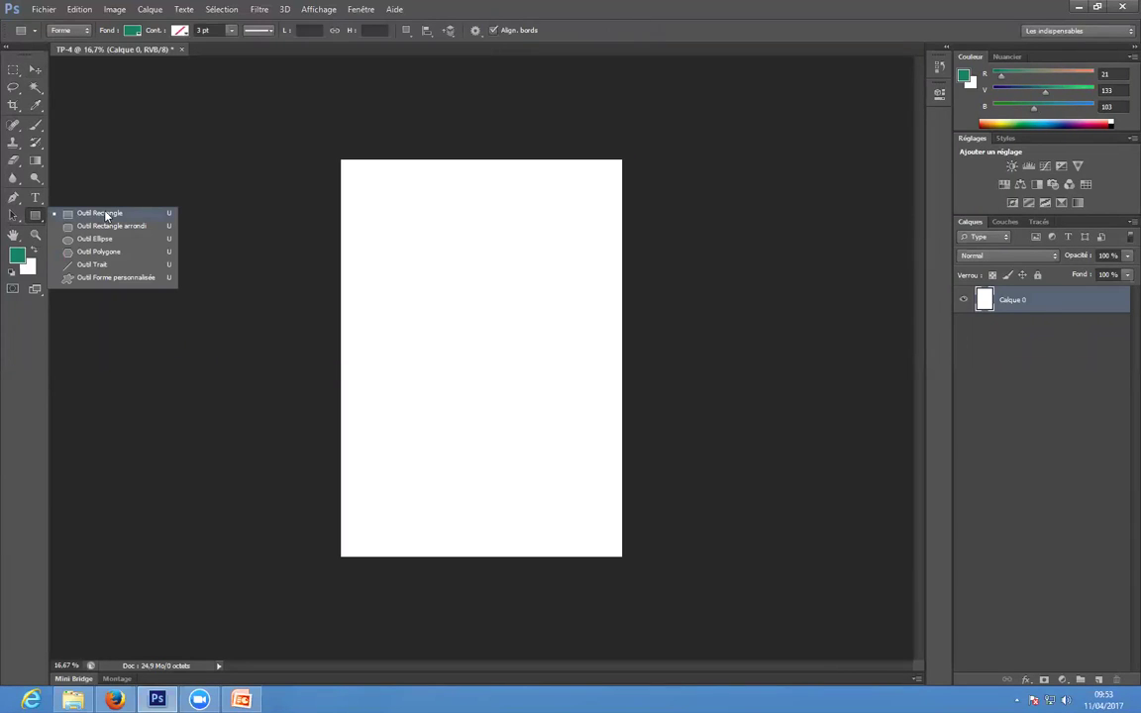
click(99, 214)
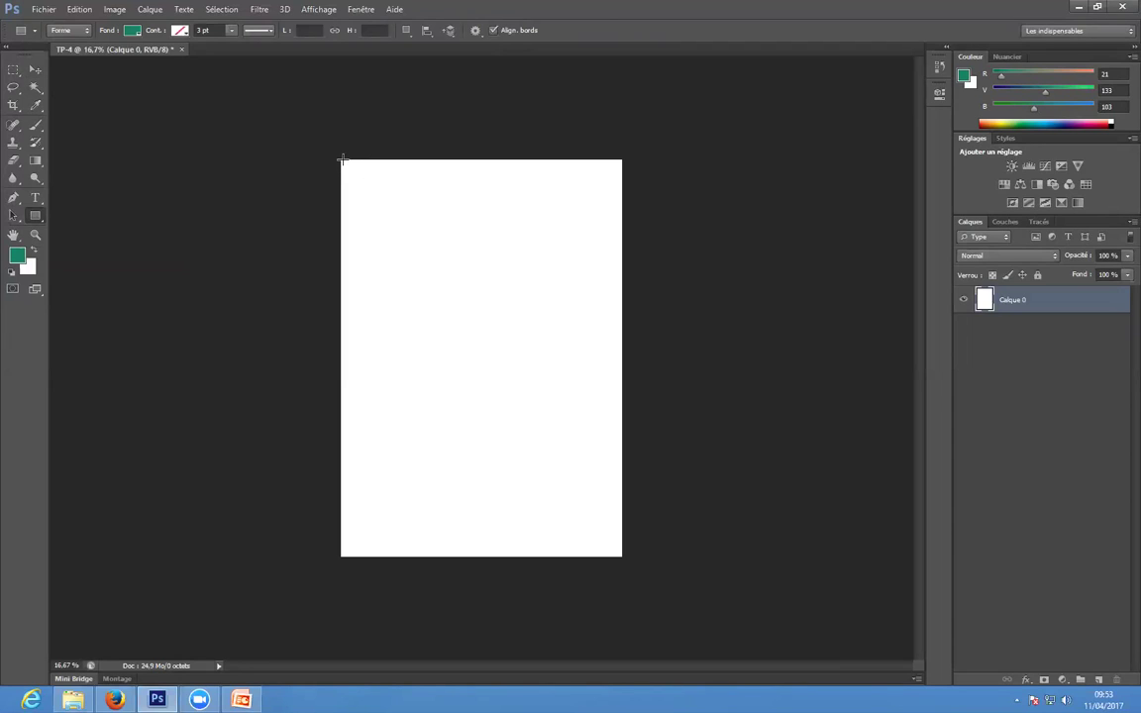
drag(338, 153, 625, 561)
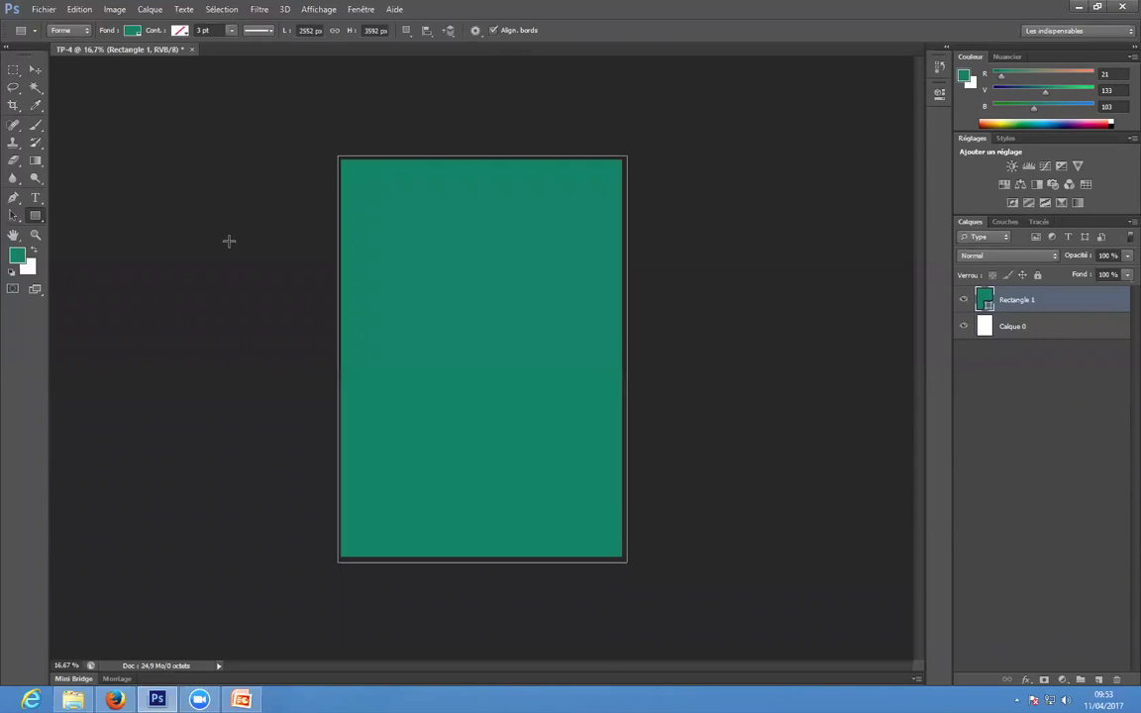
click(35, 70)
Select the Calque 0 layer and set the foreground colour to yellow, #e5f655
click(996, 328)
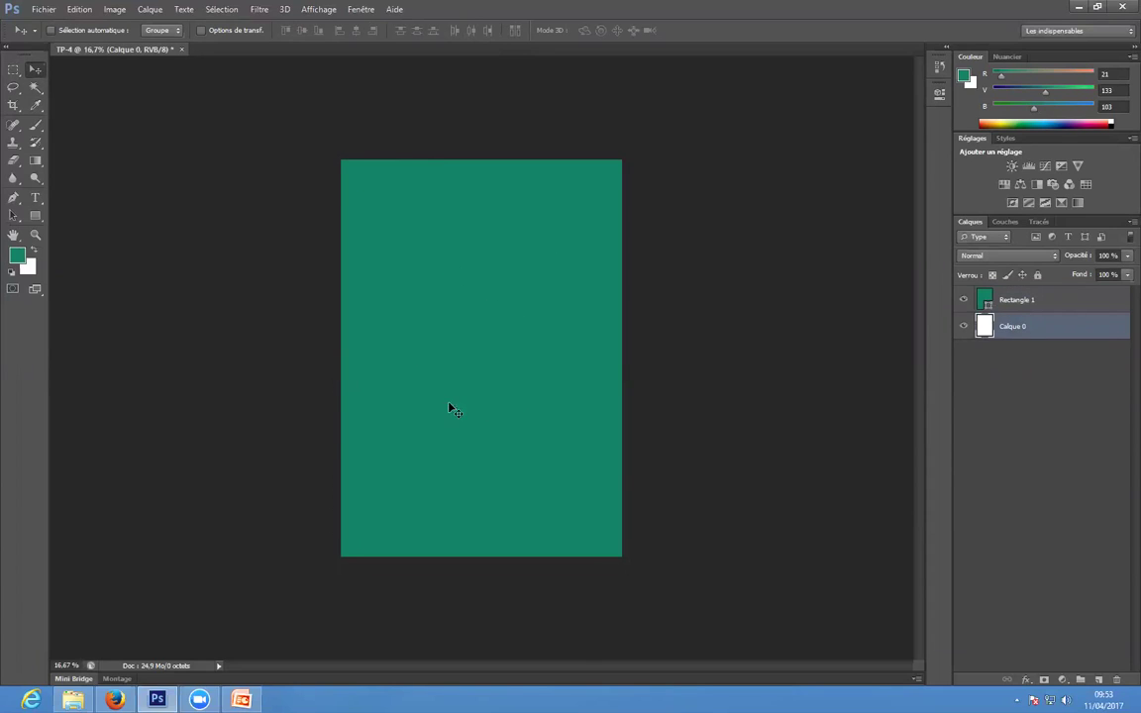
click(18, 258)
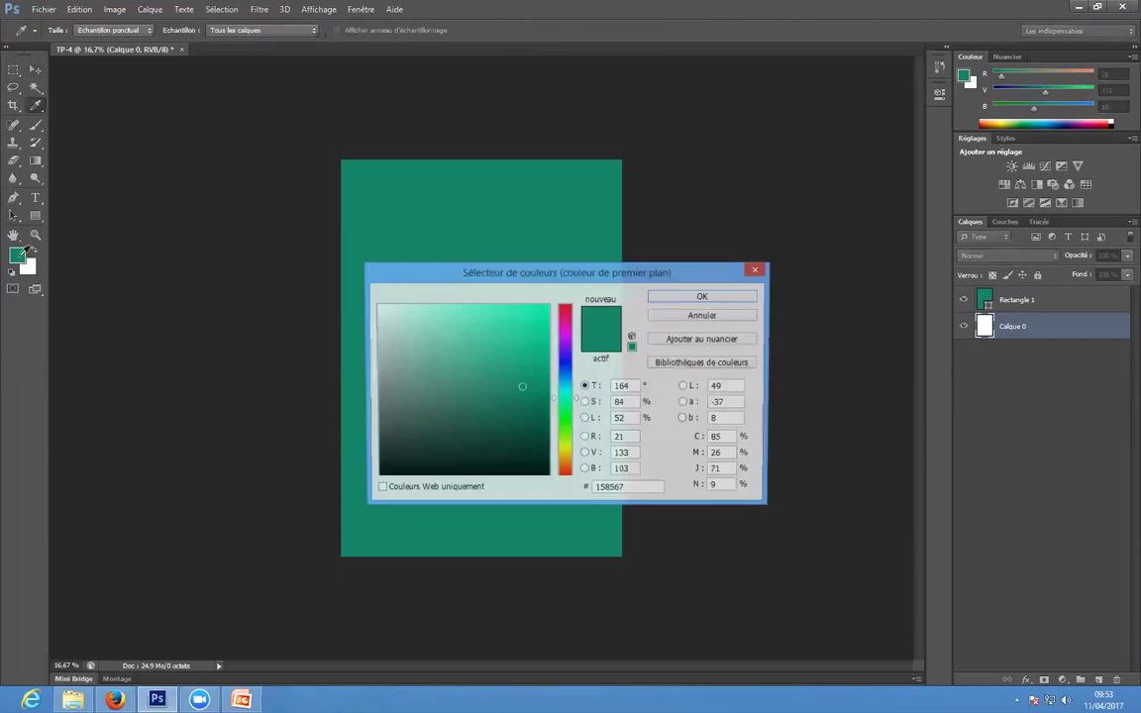
drag(576, 438, 571, 446)
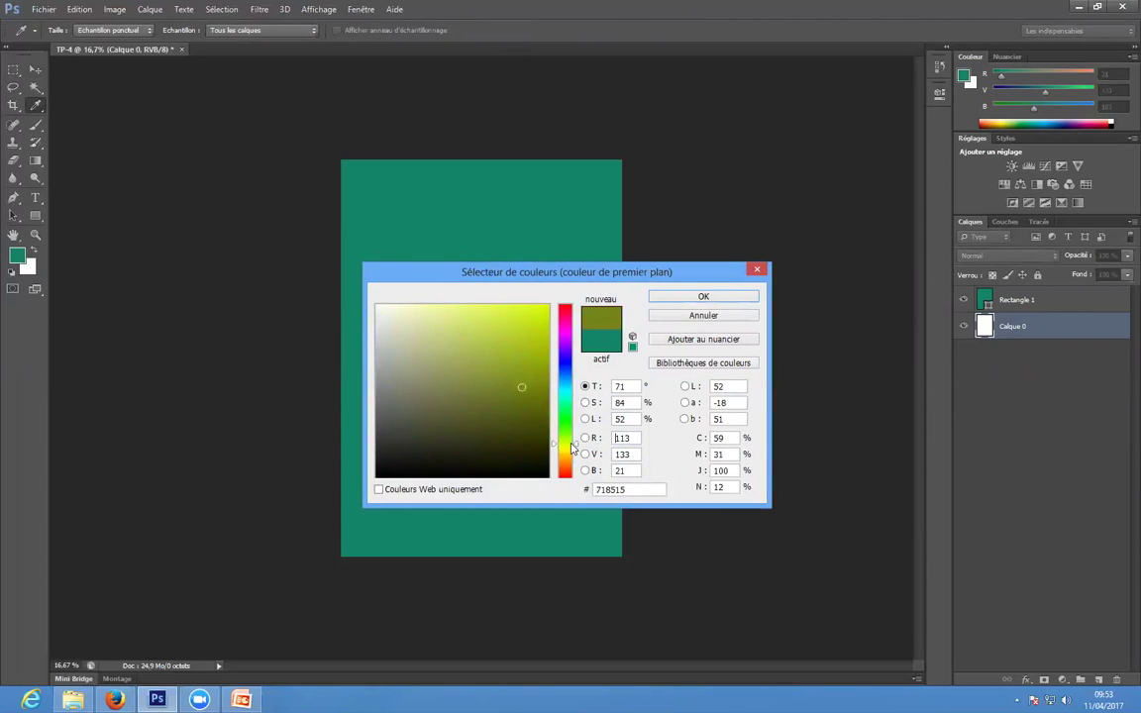
mouse_move(518, 388)
mouse_down()
mouse_move(511, 324)
mouse_move(488, 311)
mouse_up()
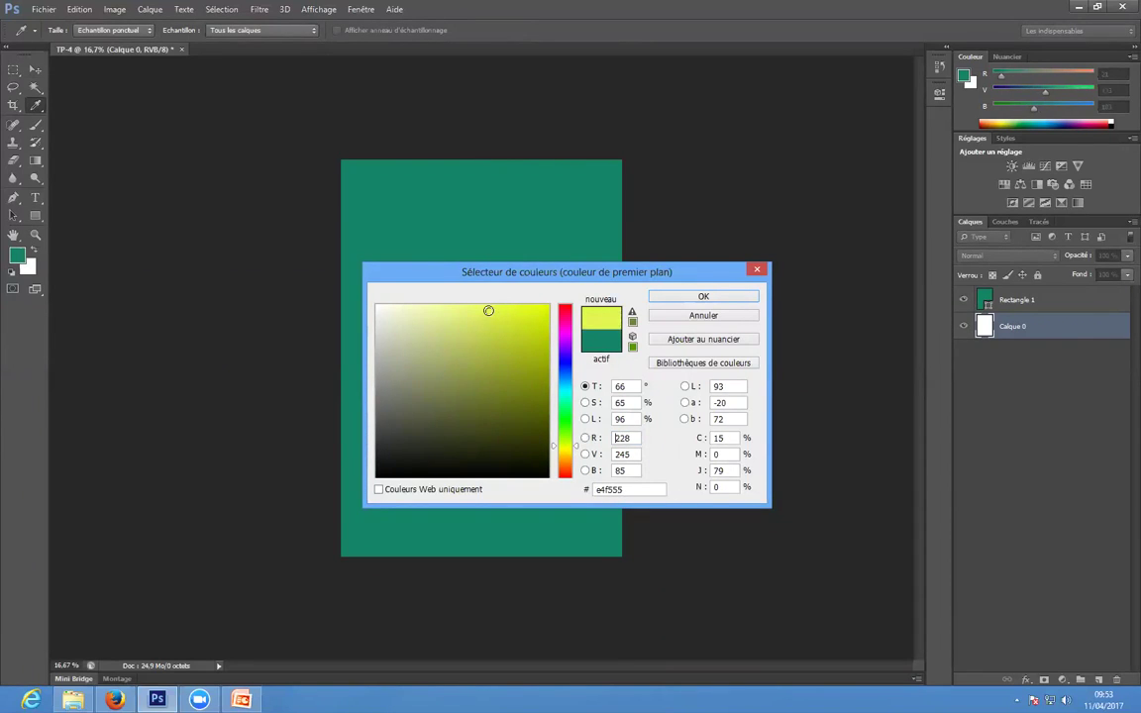
click(679, 300)
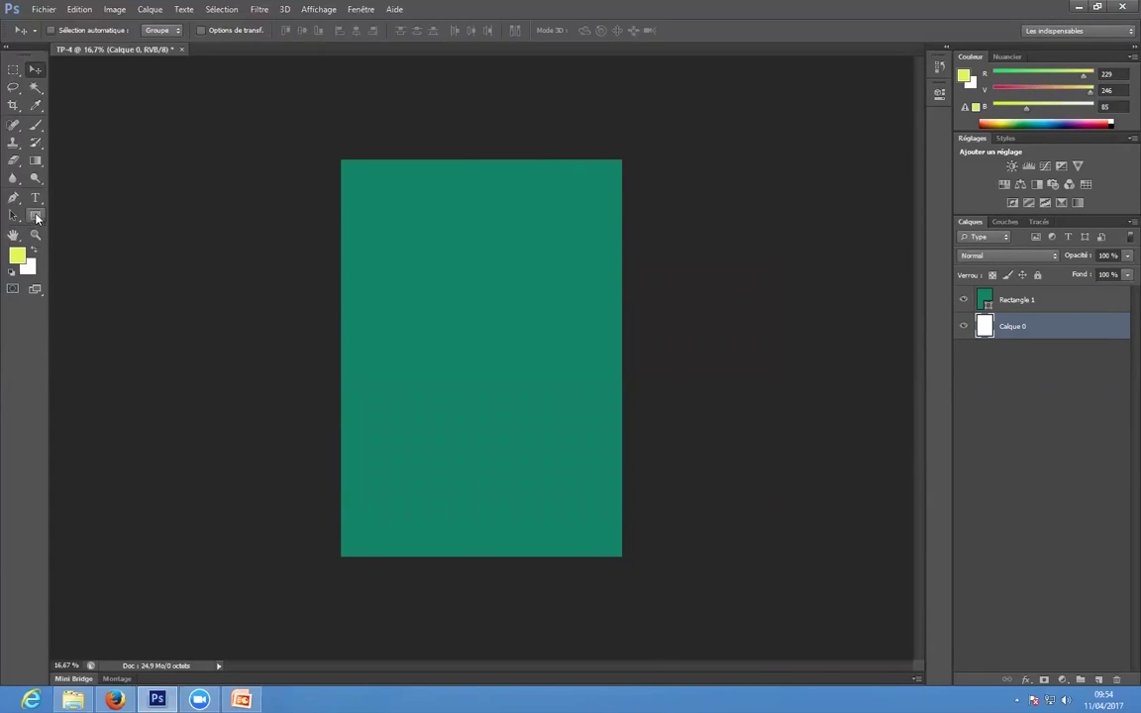
Draw a yellow rectangle of about 2422 × 3474 px just inside the page edges and move its layer above the green rectangle
click(35, 217)
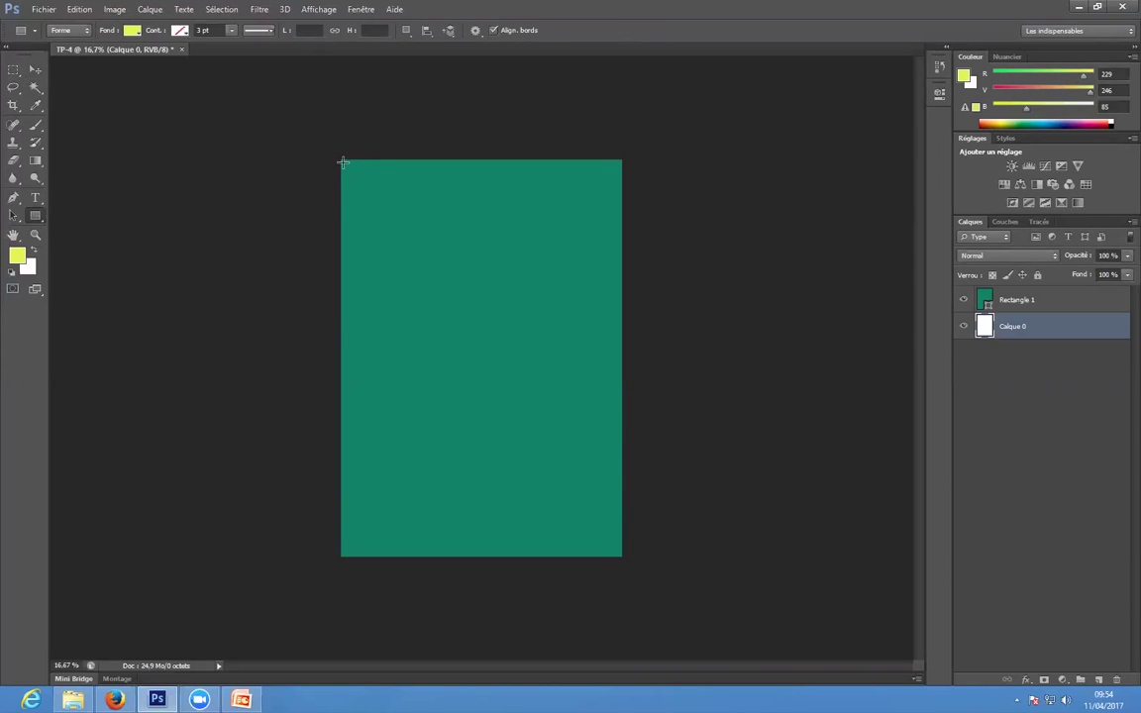
drag(343, 165, 617, 554)
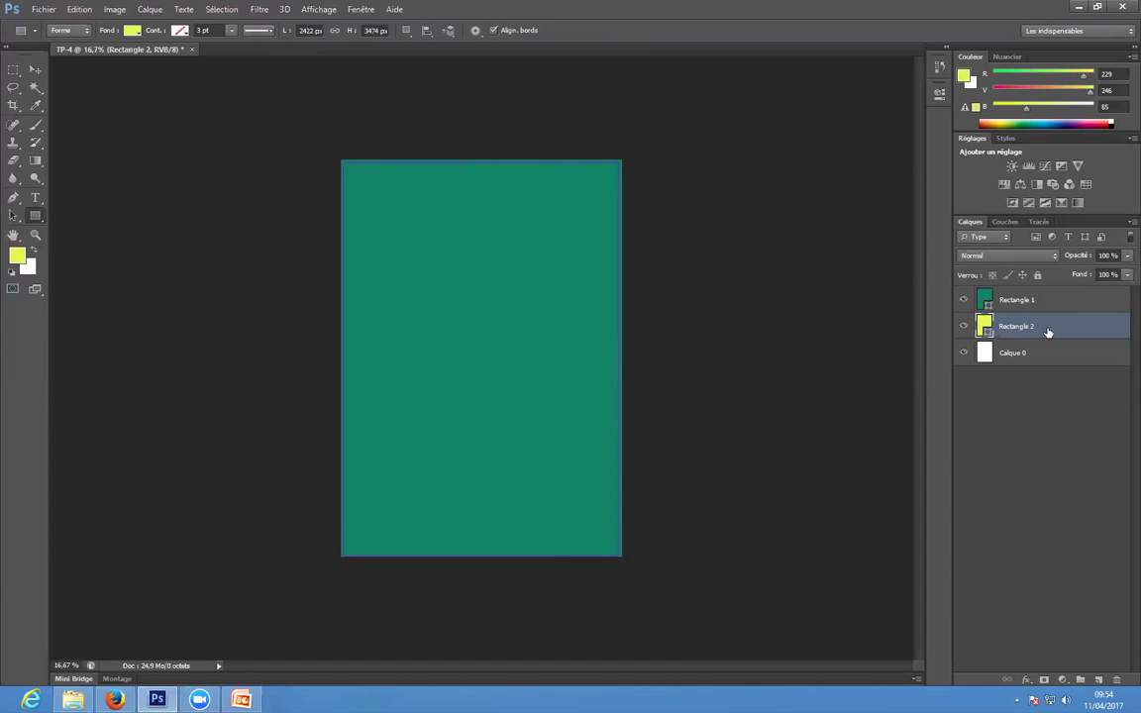
drag(1047, 331, 1033, 300)
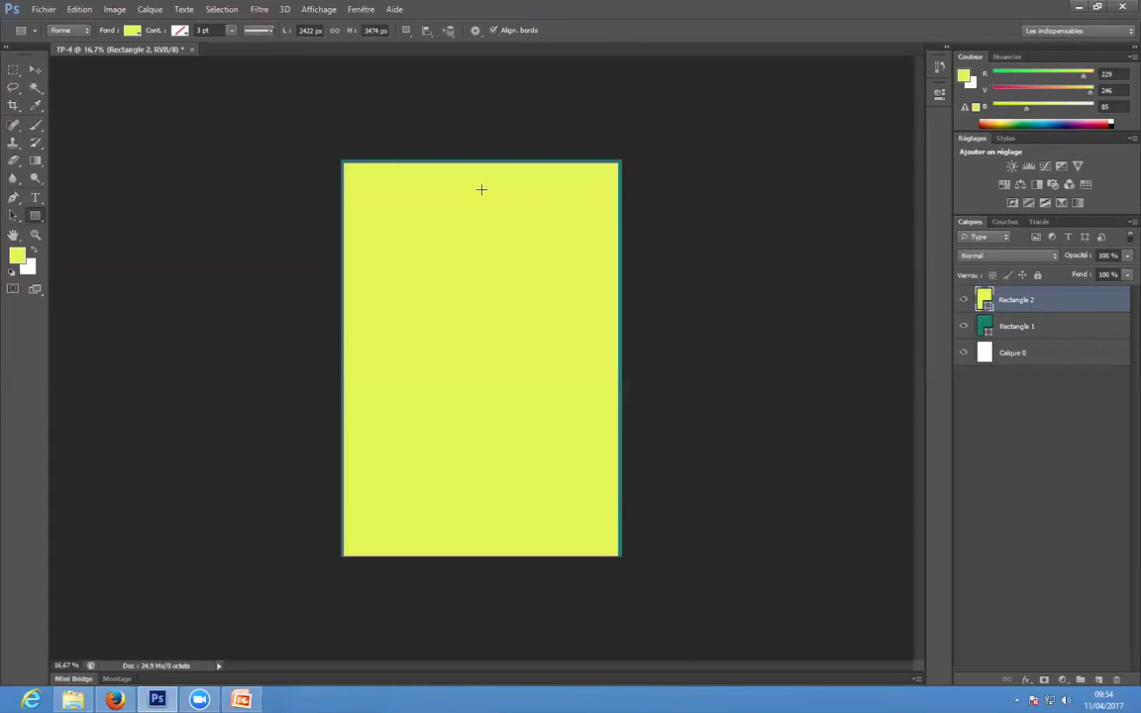
click(35, 65)
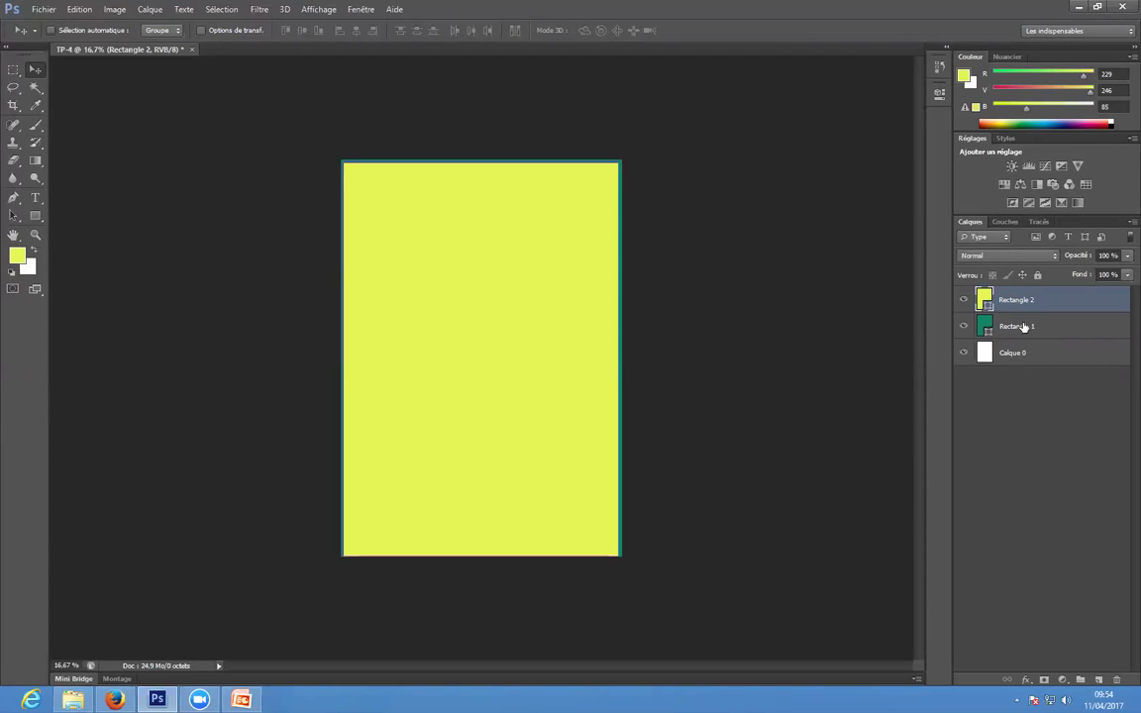
Set the foreground colour to red, #f21a15
click(17, 259)
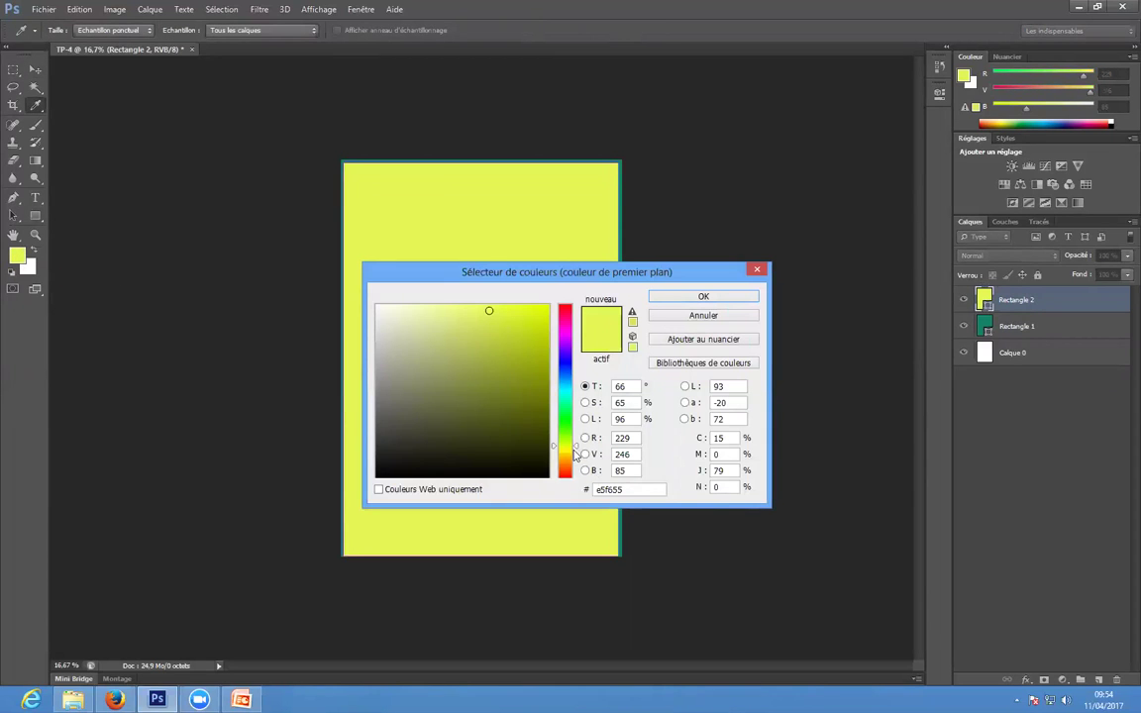
drag(573, 454, 570, 476)
drag(485, 312, 534, 313)
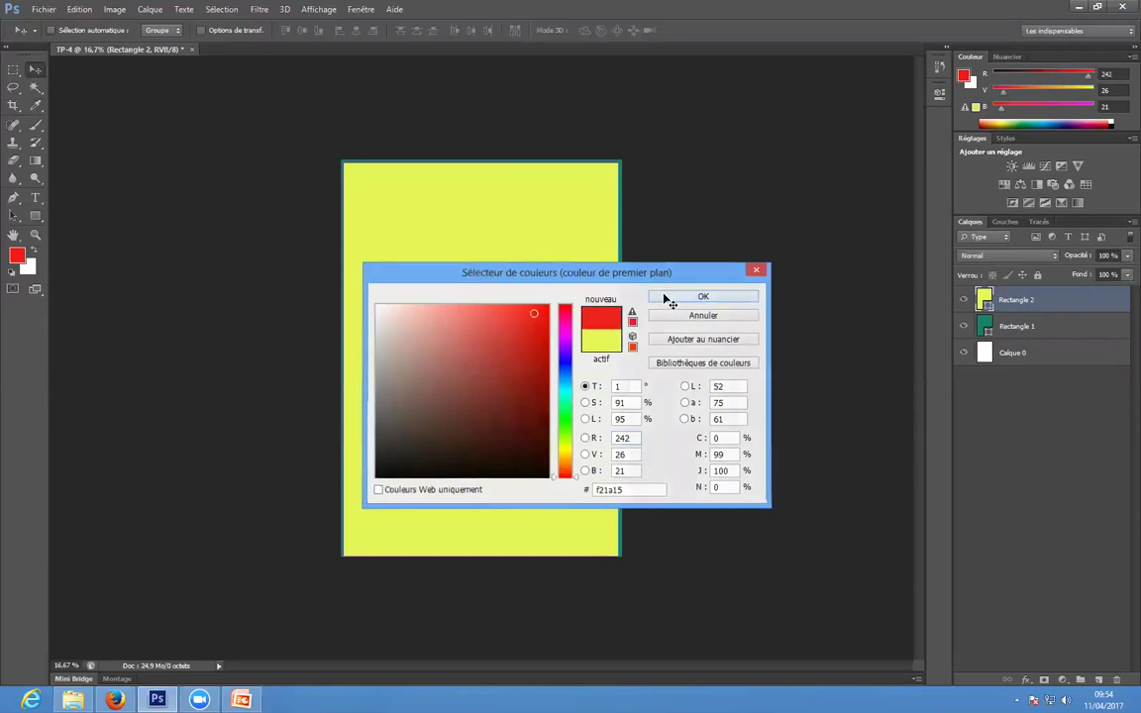
click(697, 296)
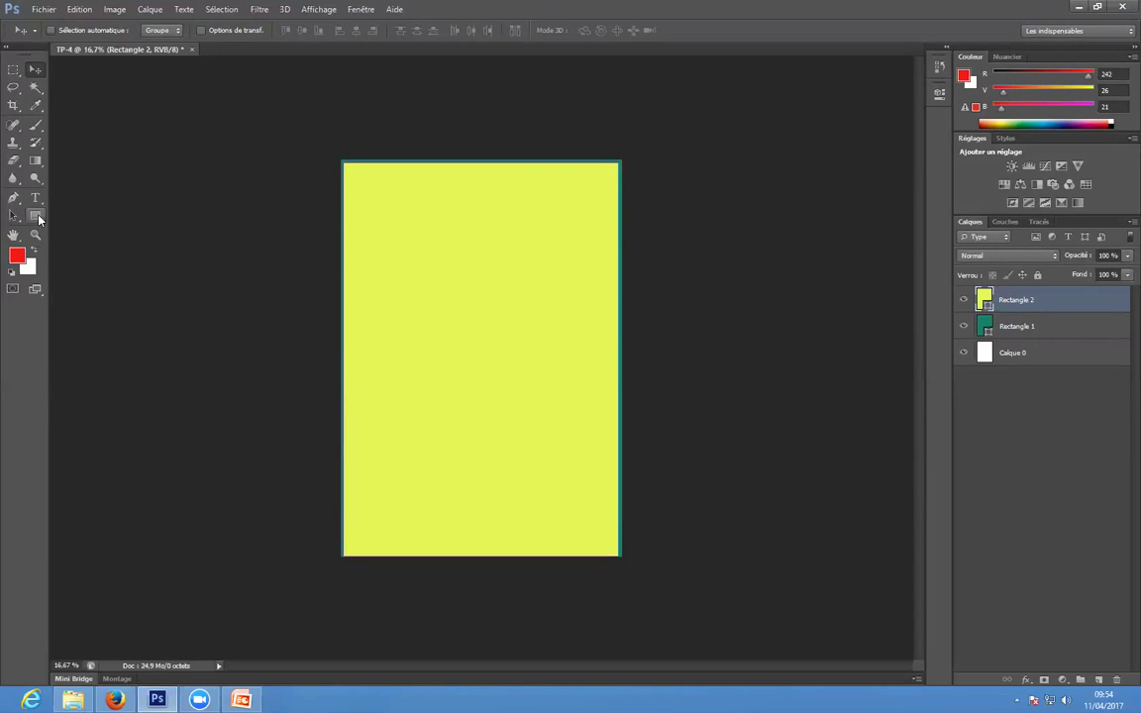
Draw a third rectangle of about 2356 × 3414 px just inside the yellow one and fill it with the recently used red
click(37, 218)
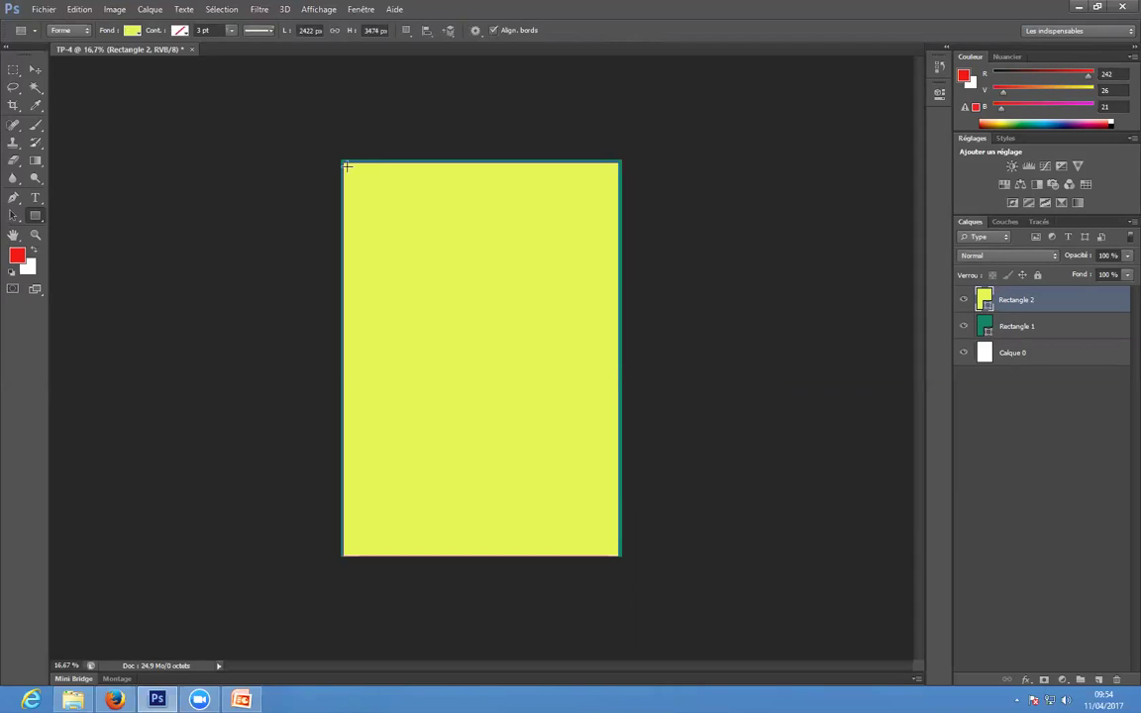
drag(347, 185, 613, 553)
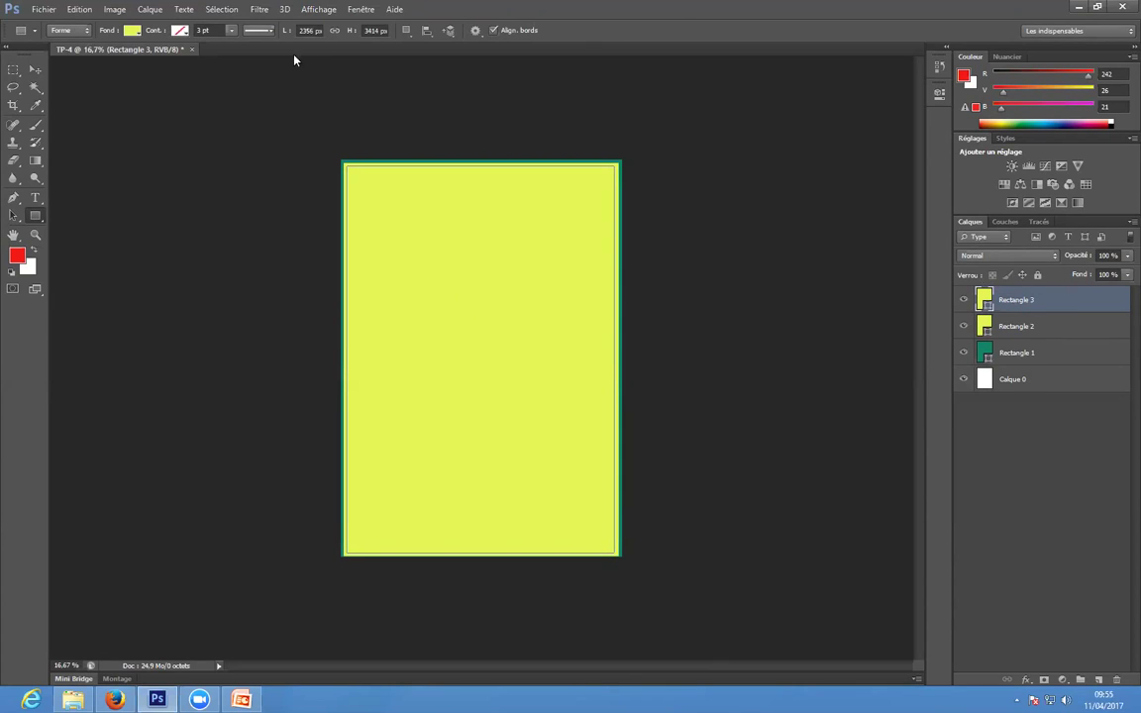
click(131, 31)
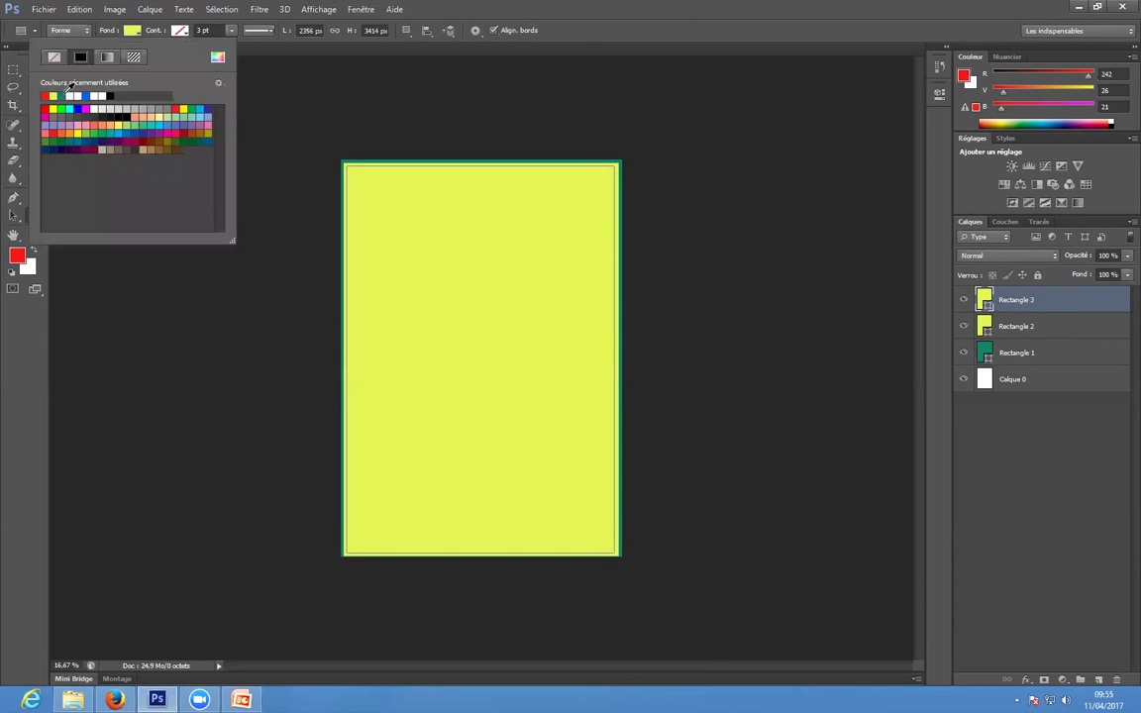
click(44, 92)
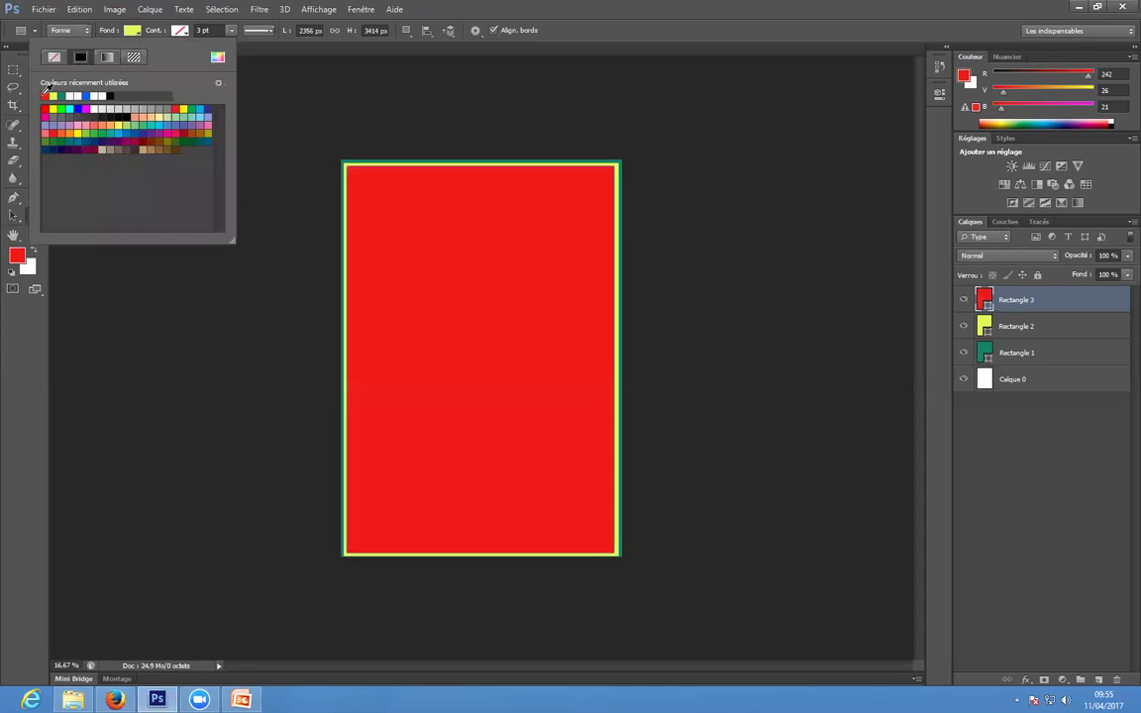
Shorten the yellow rectangle (Rectangle 2) from its bottom edge to a height of about 3444 px
click(4, 363)
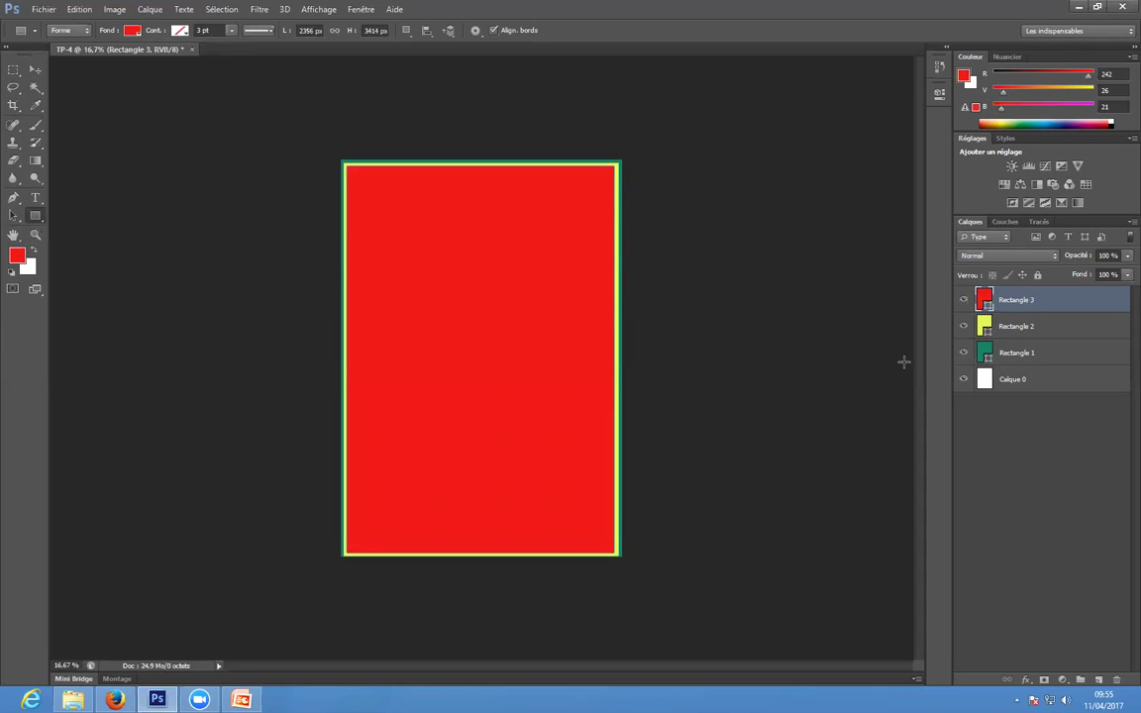
click(1033, 379)
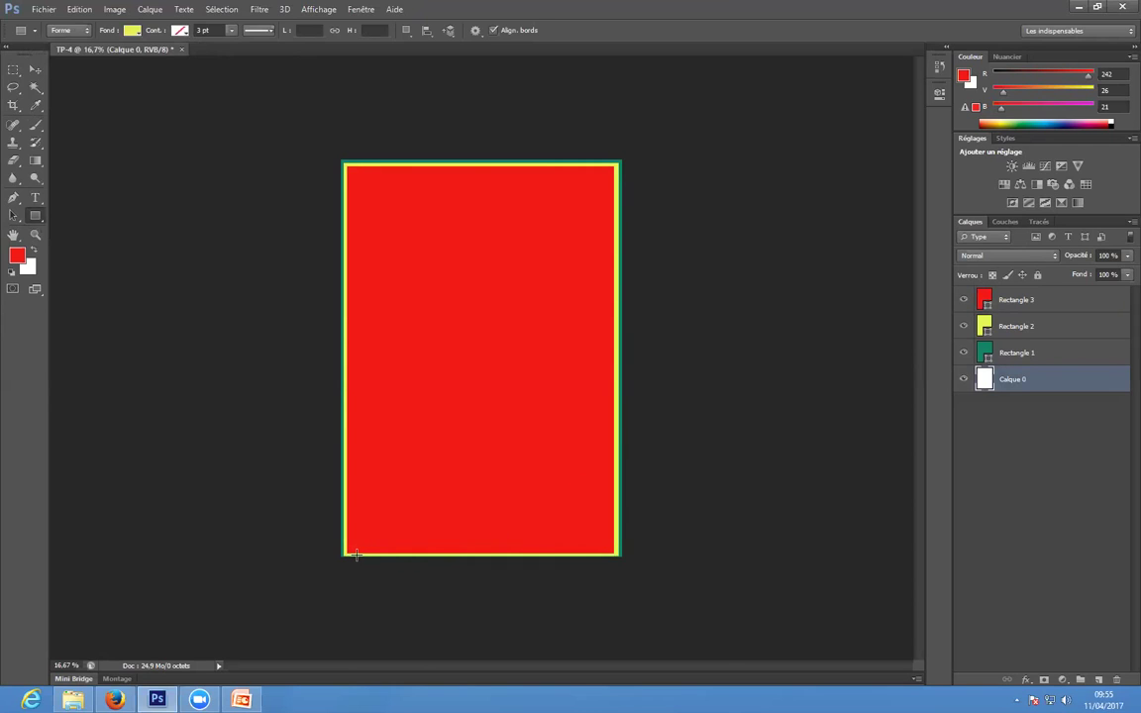
click(1048, 357)
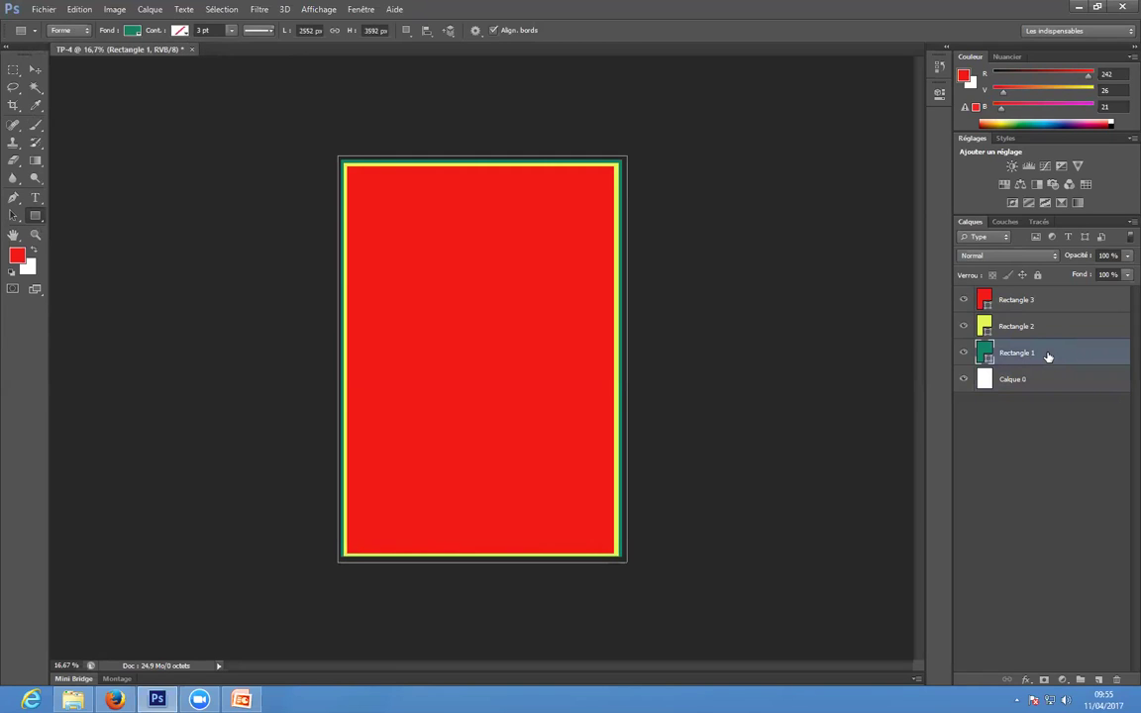
double_click(1020, 326)
click(1064, 332)
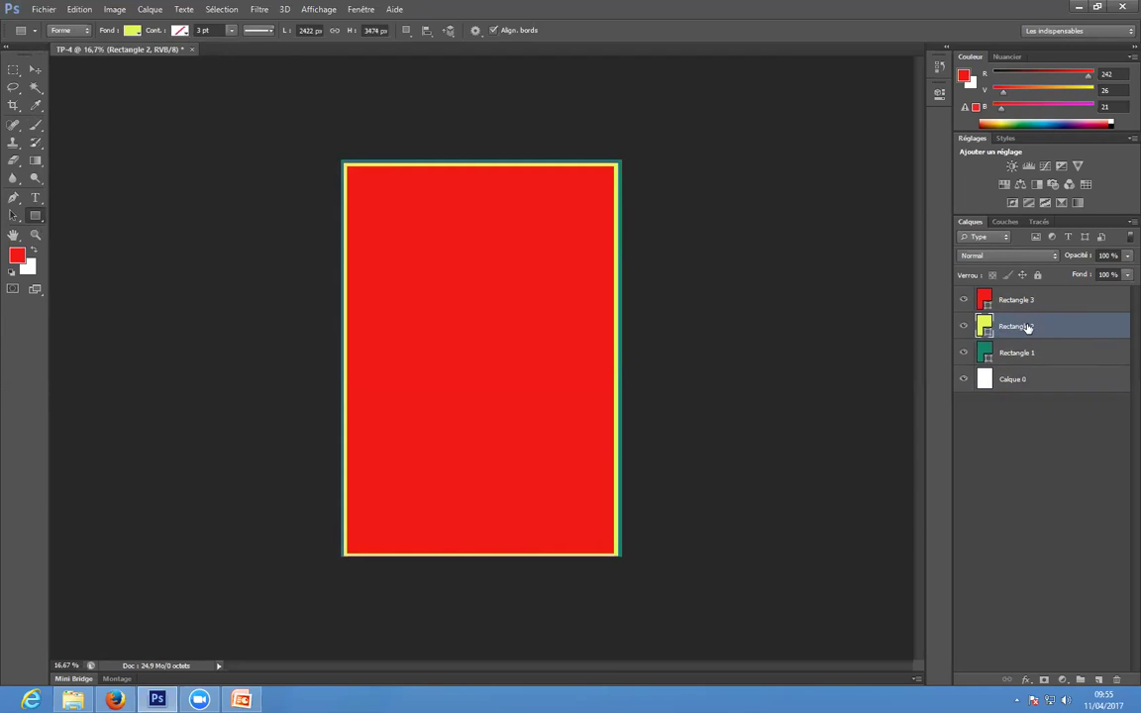
key(ctrl+t)
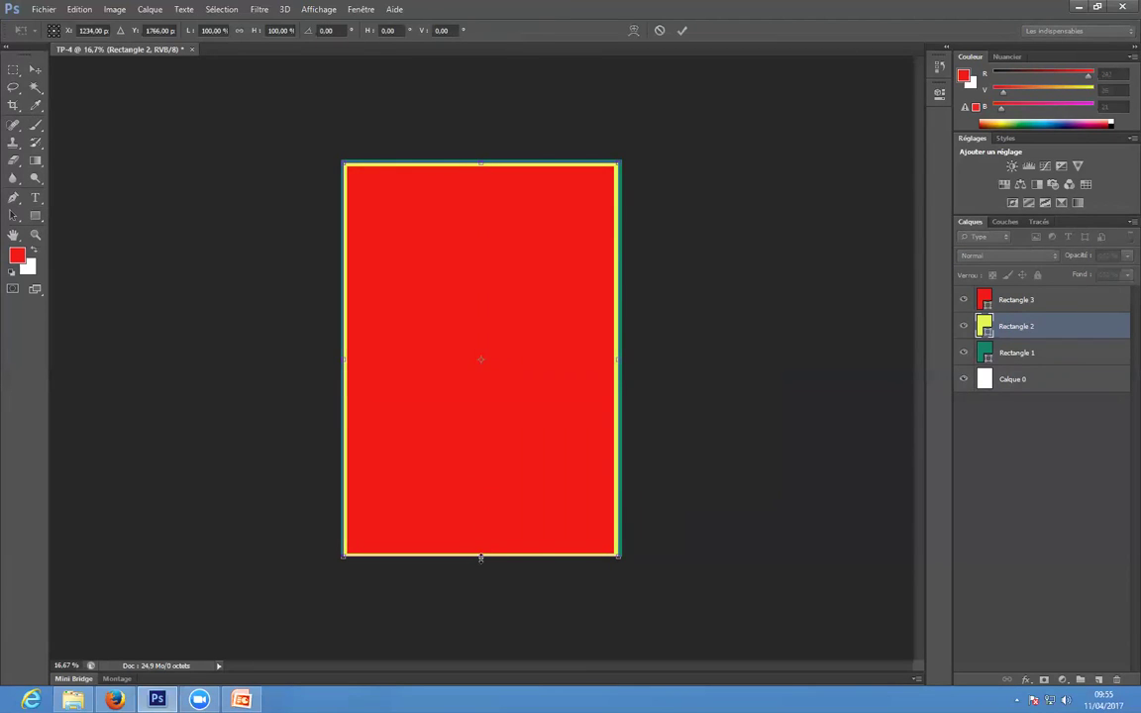
drag(480, 554, 480, 554)
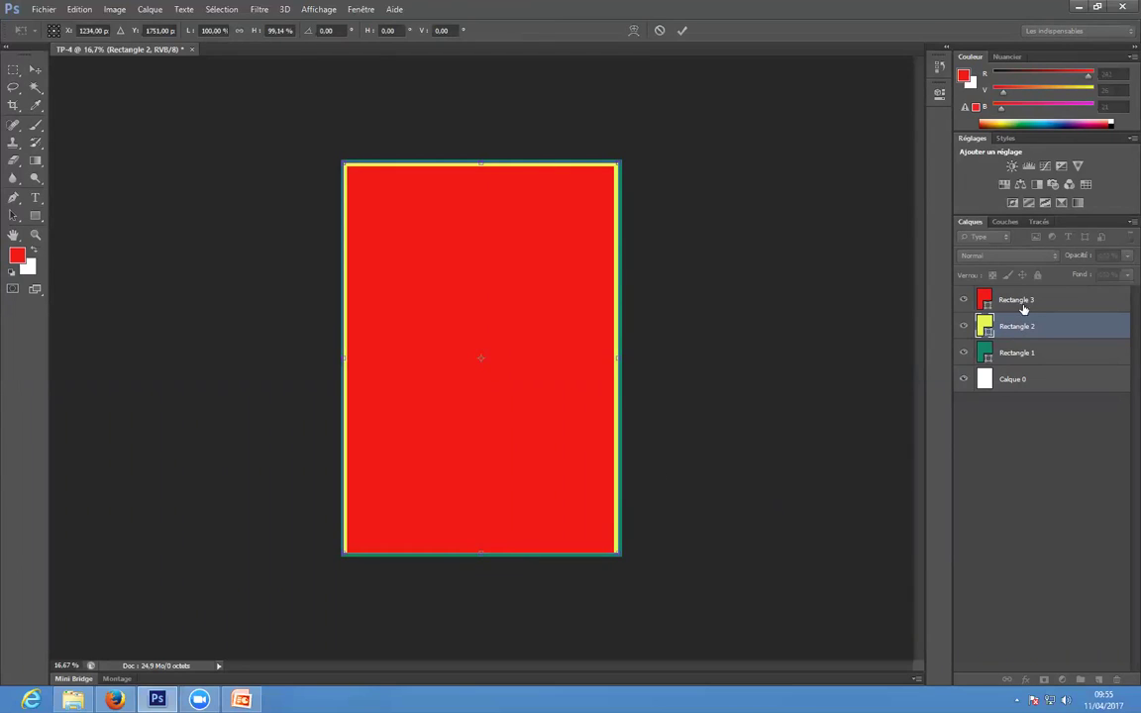
key(Return)
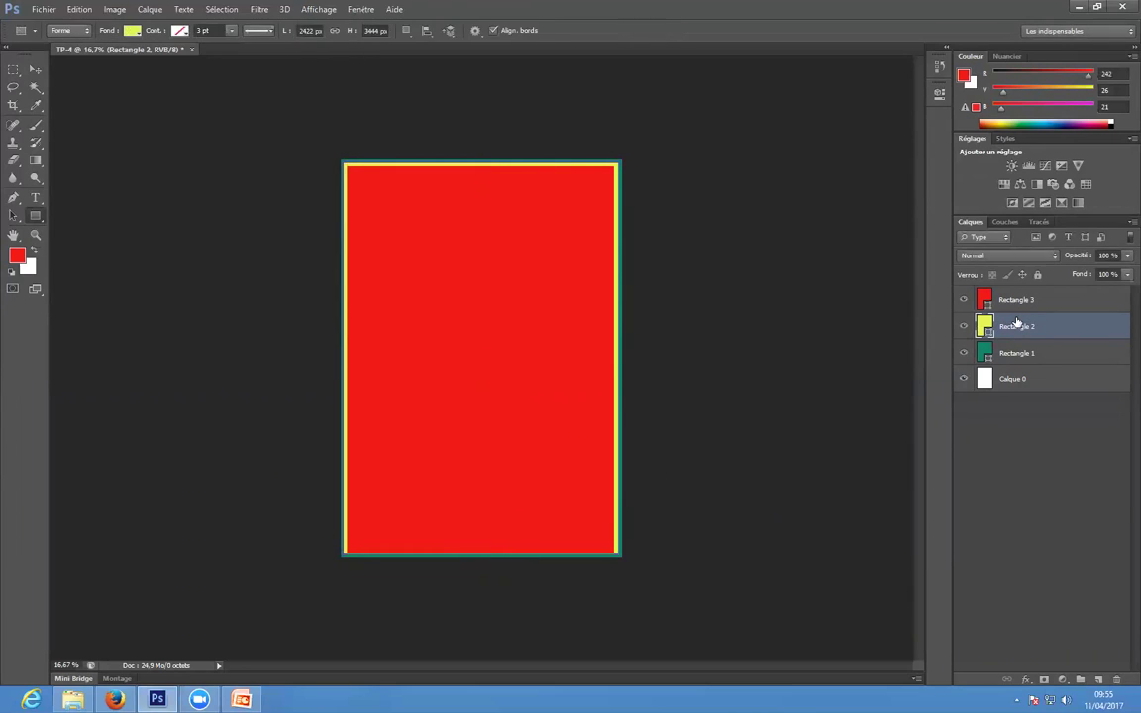
Shorten the red rectangle (Rectangle 3) from its bottom edge to about 3354 px high and nudge it down 6 px
click(1025, 301)
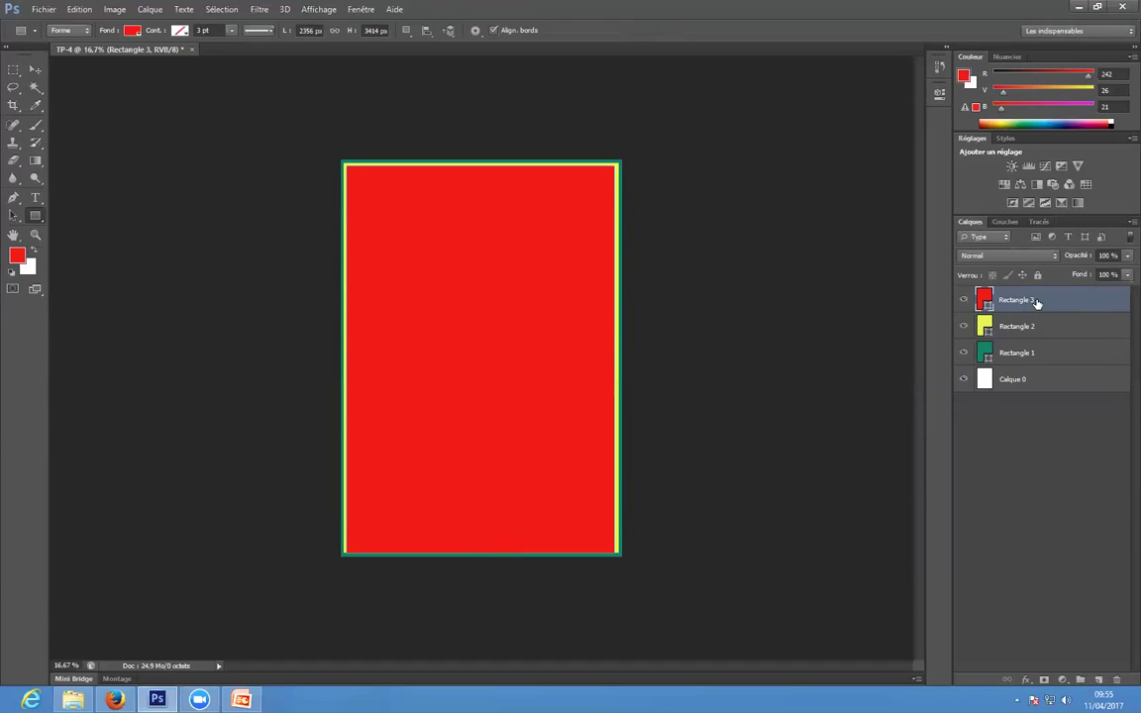
key(ctrl+t)
drag(479, 551, 481, 546)
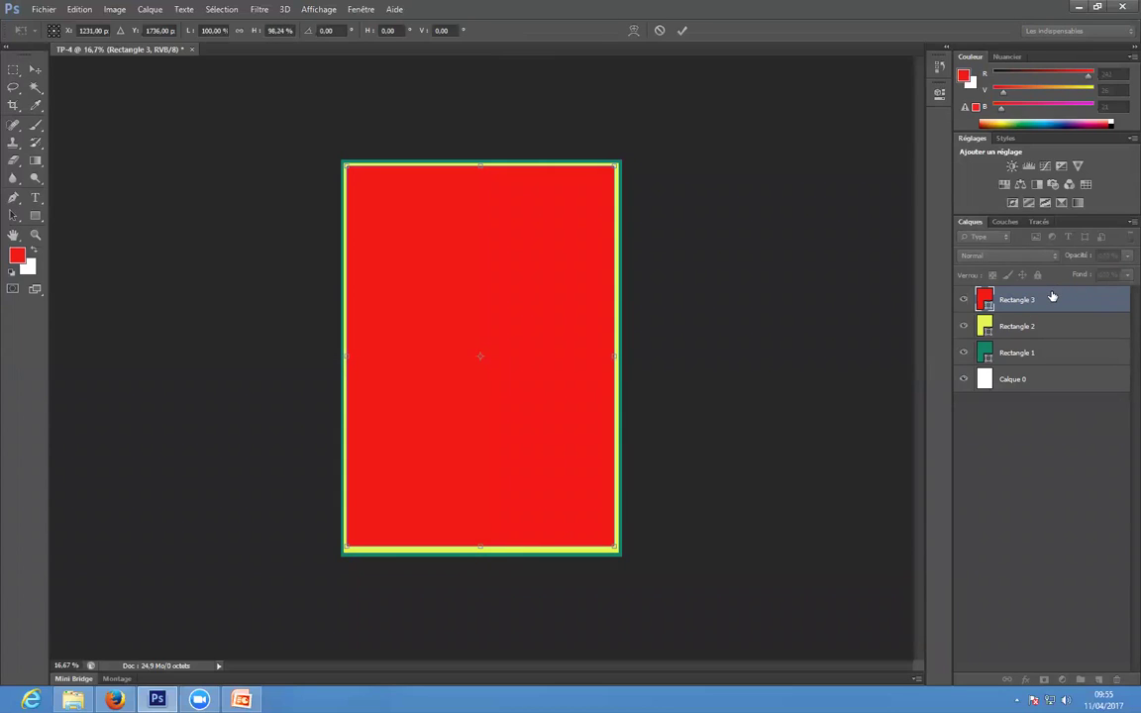
key(Down)
key(Down)
key(Down)
key(Down)
key(Down)
key(Down)
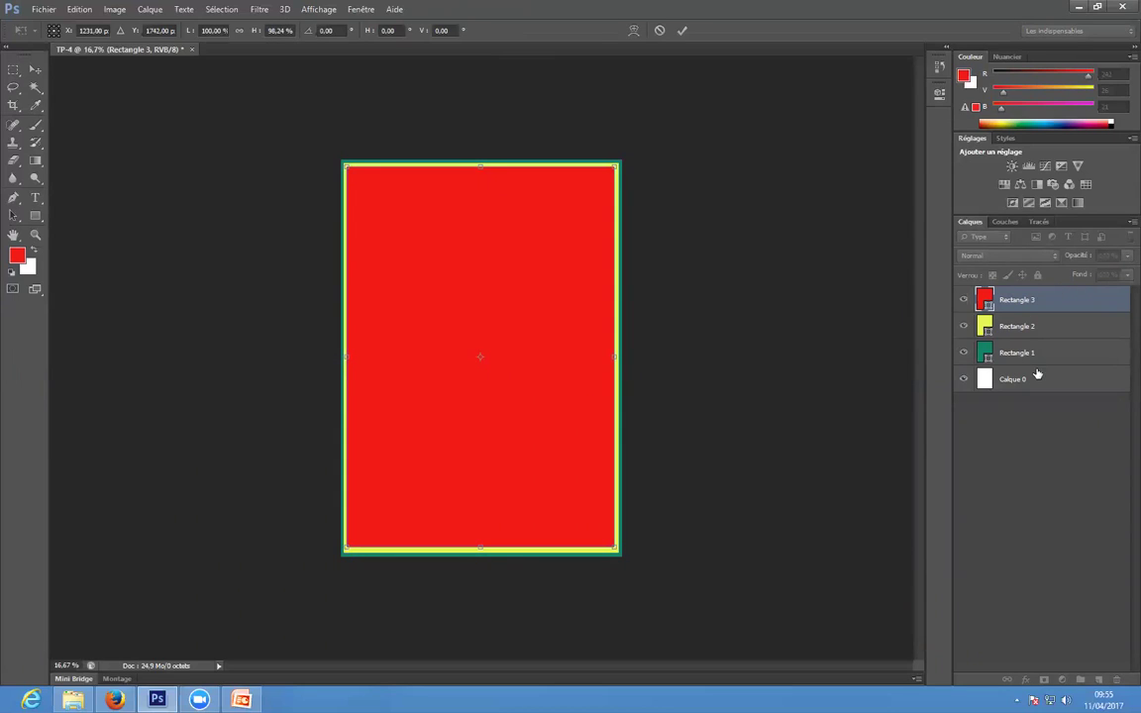
key(Return)
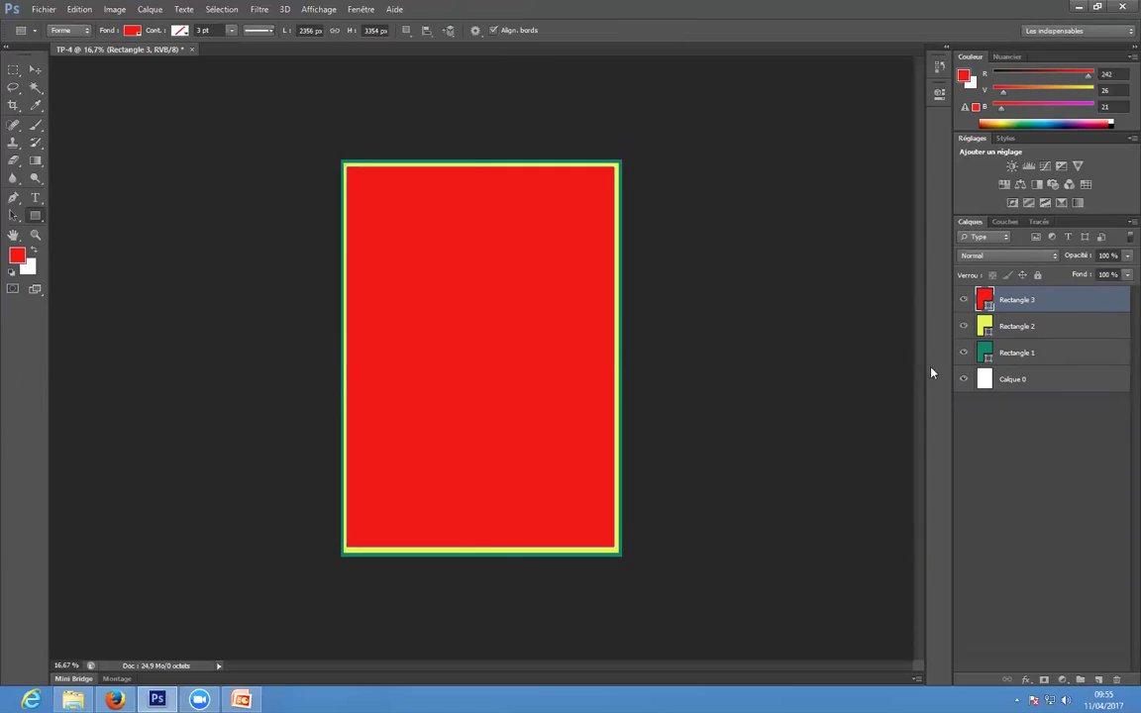
Set the foreground colour to near-white, #fcfbfb
click(17, 256)
click(375, 306)
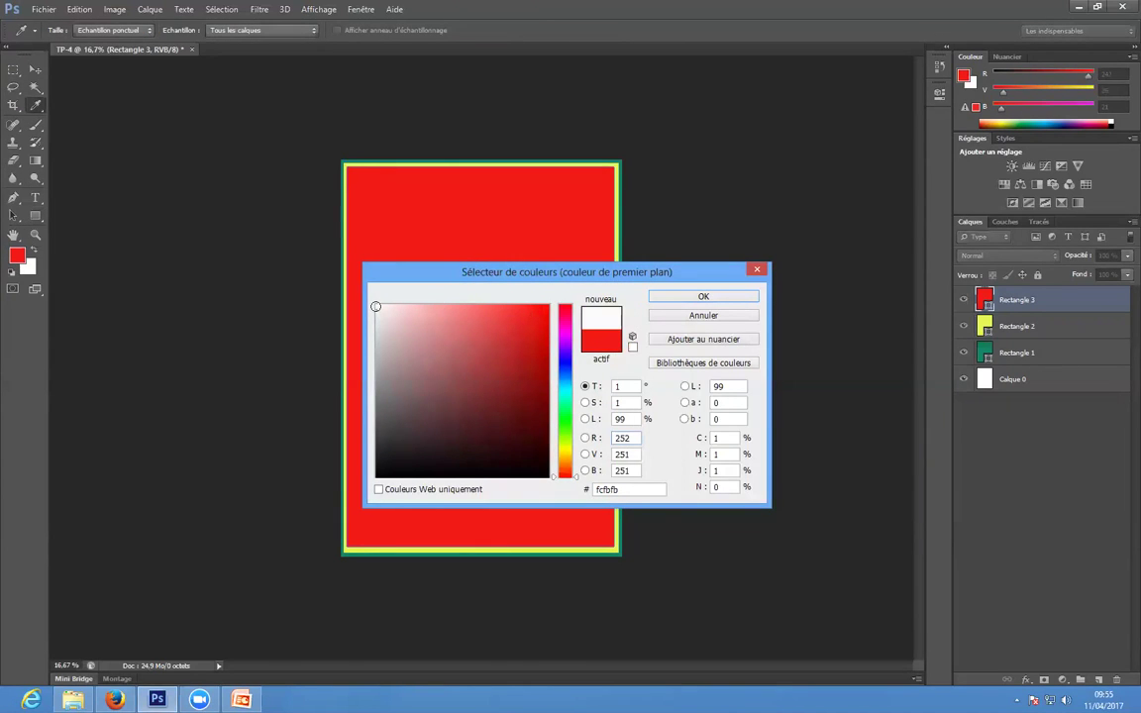
click(673, 300)
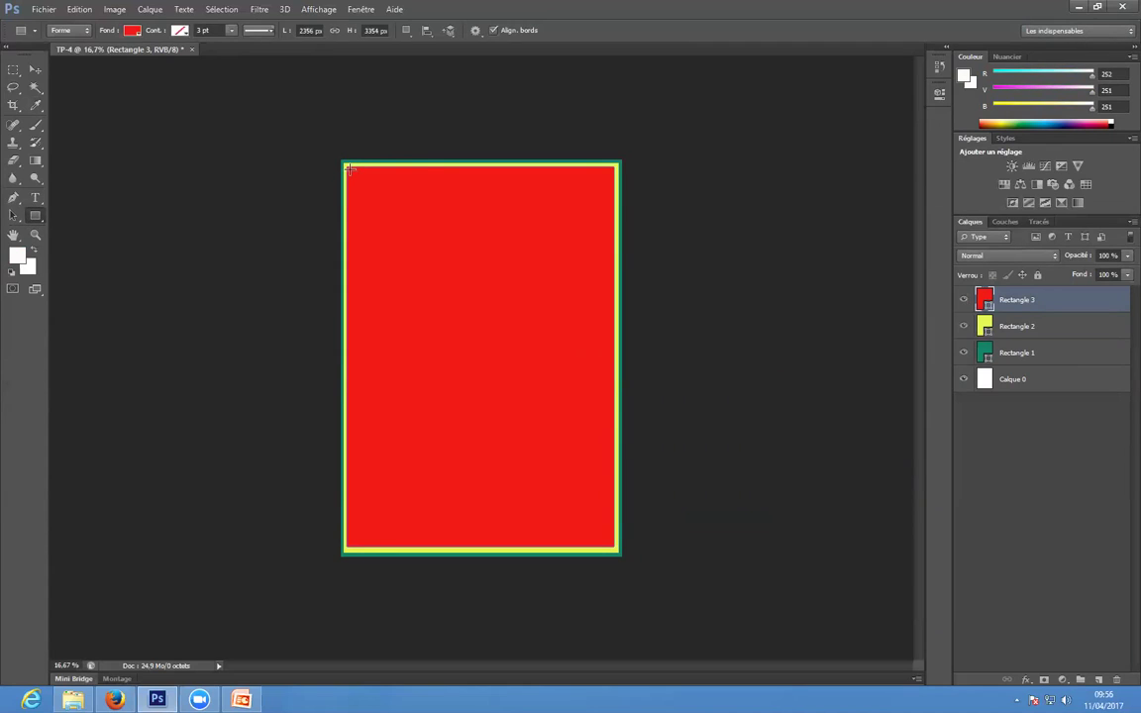
Draw a fourth rectangle of about 2302 × 3306 px just inside the red one and fill it with the recently used white
mouse_move(348, 170)
mouse_down()
mouse_move(410, 530)
mouse_move(427, 544)
mouse_move(608, 542)
mouse_up()
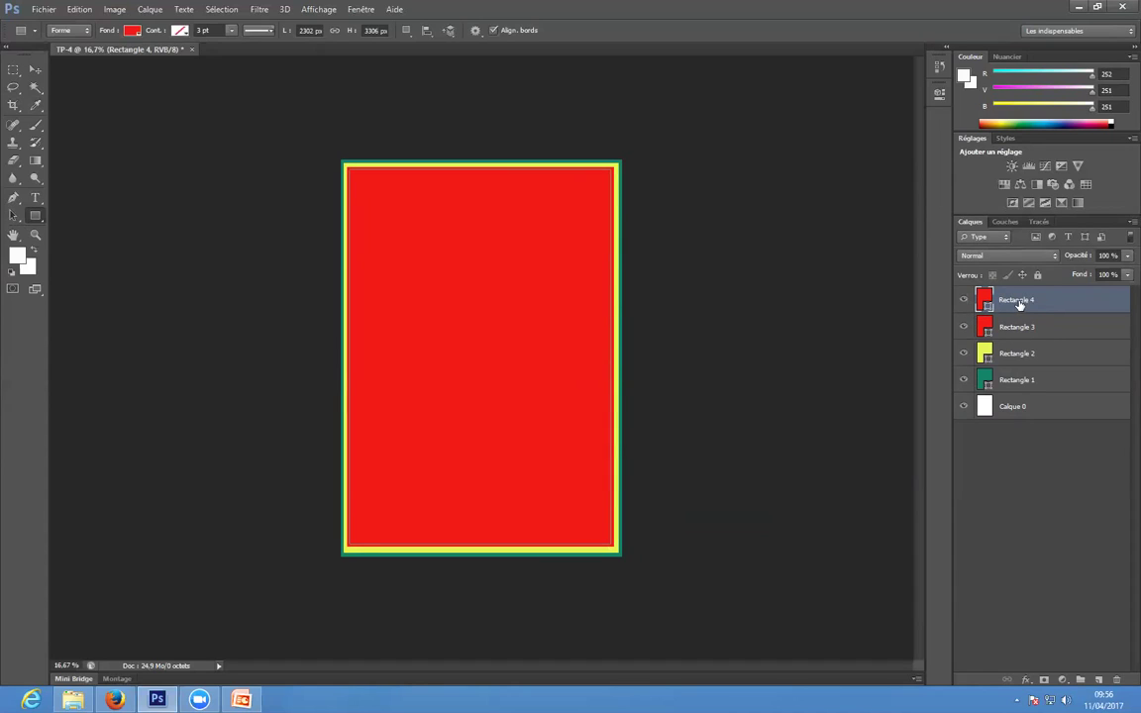
click(131, 31)
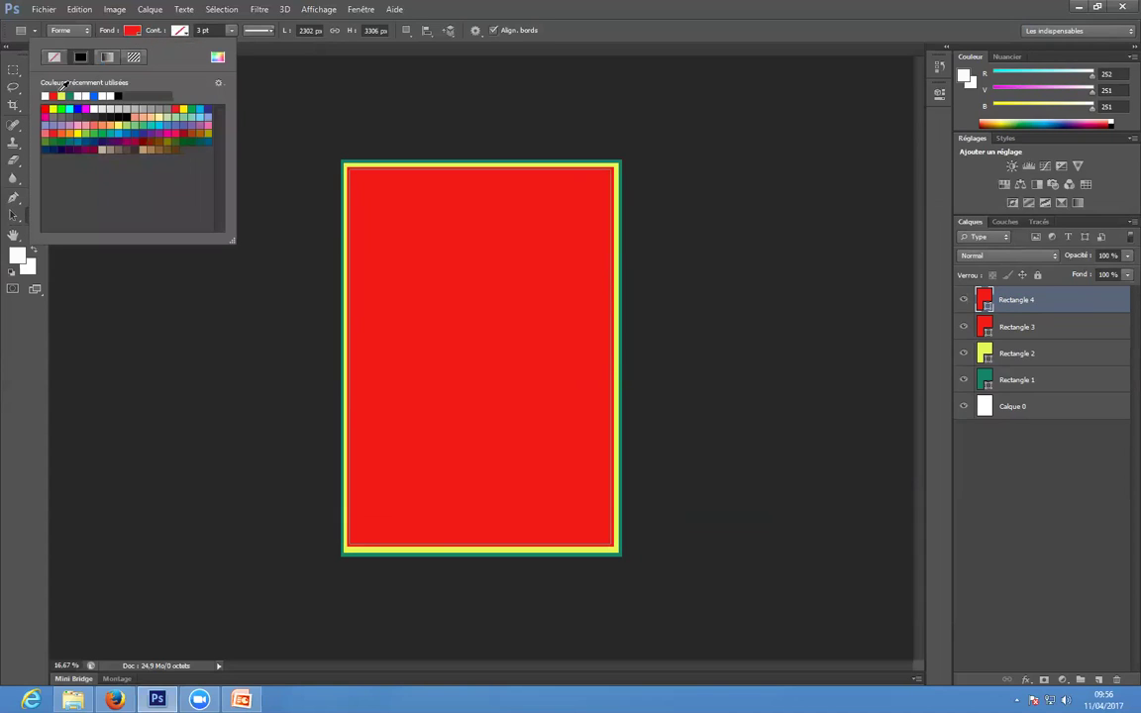
click(48, 93)
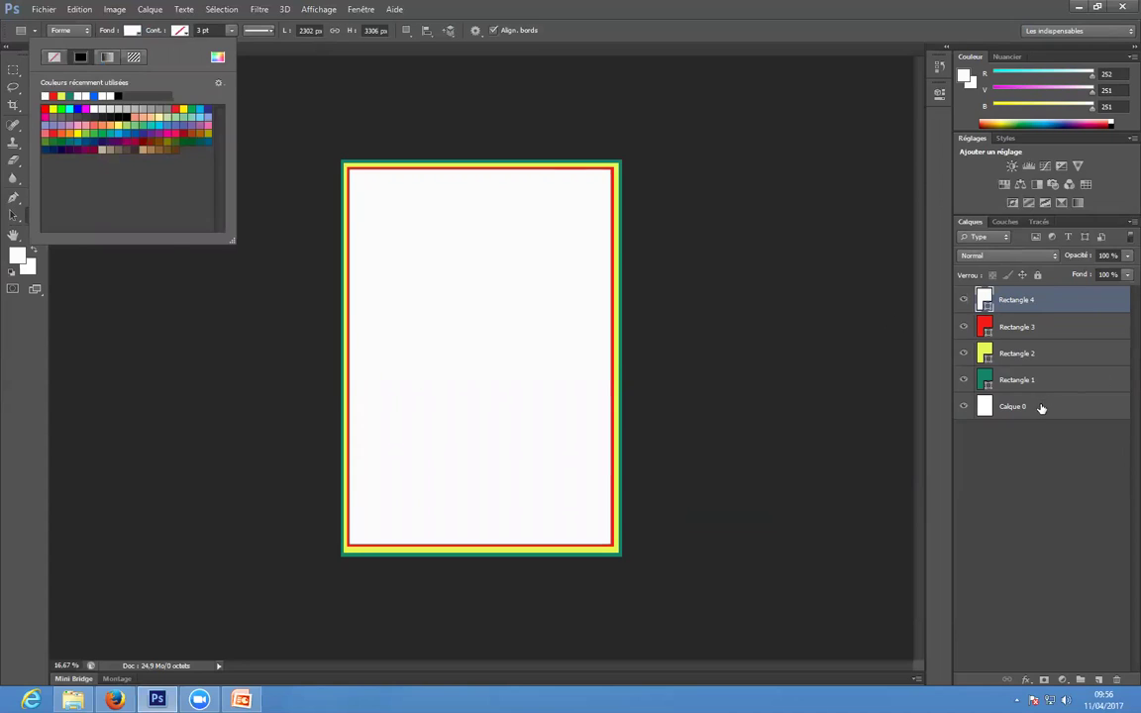
click(970, 401)
click(38, 73)
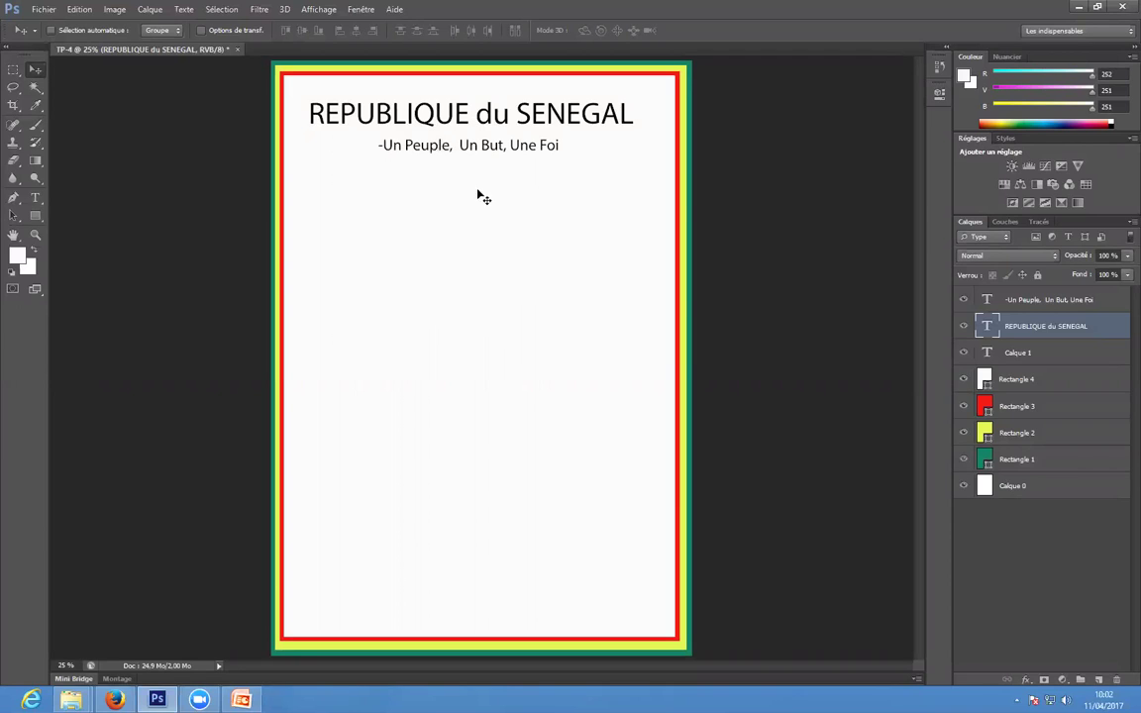
Place the drapeau image from the Téléchargements folder into the document, directly below the motto line
click(71, 699)
mouse_move(71, 699)
click(207, 625)
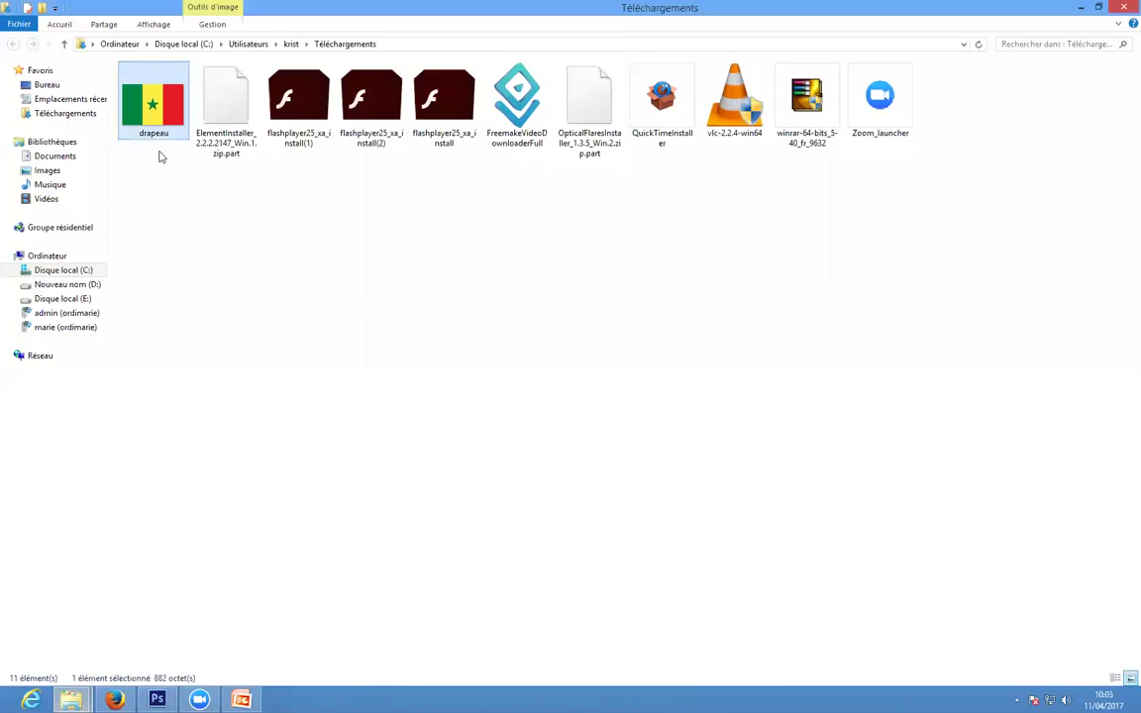
drag(153, 104, 494, 354)
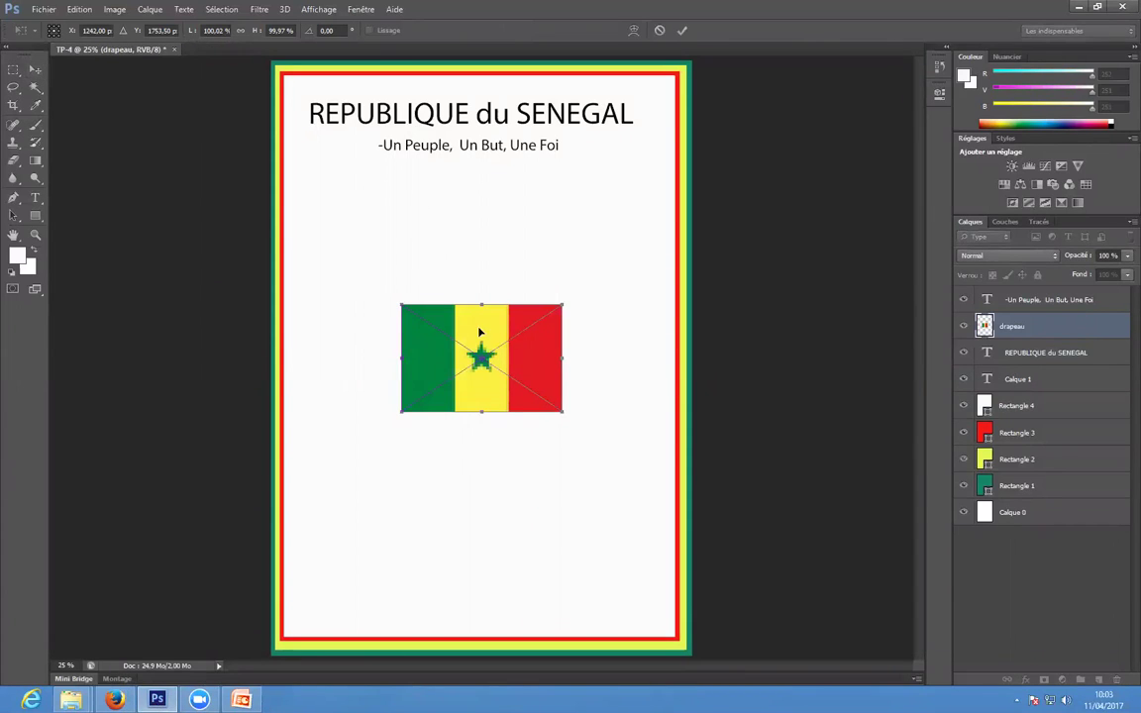
drag(482, 315, 467, 203)
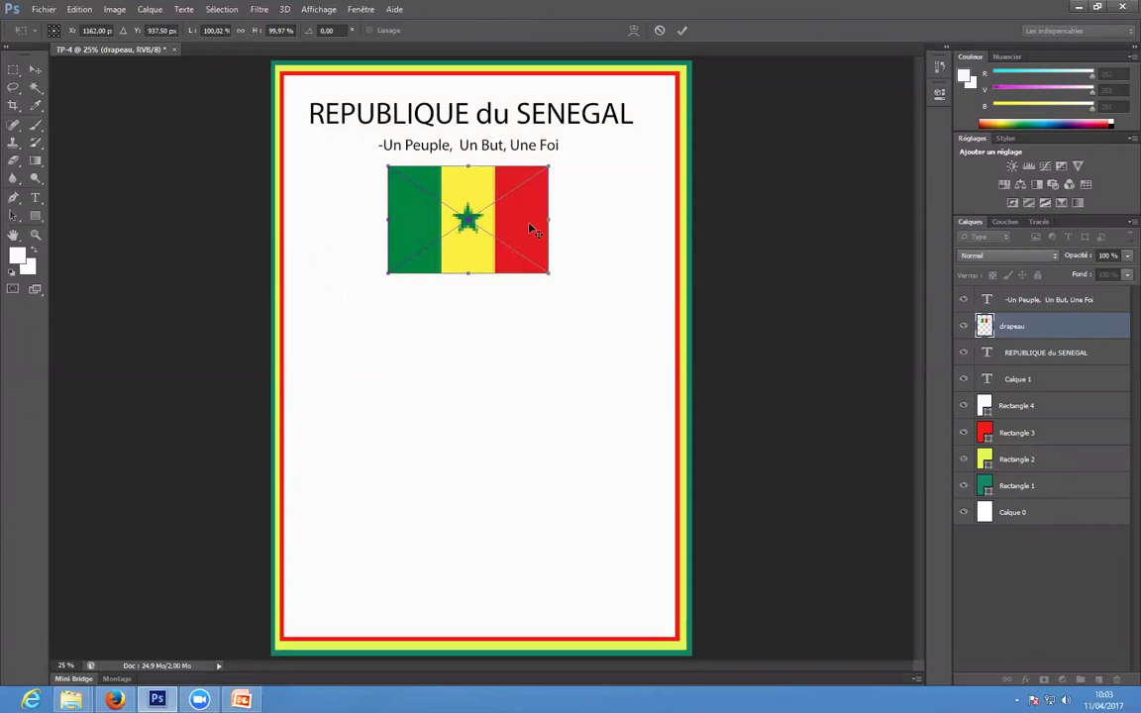
key(Return)
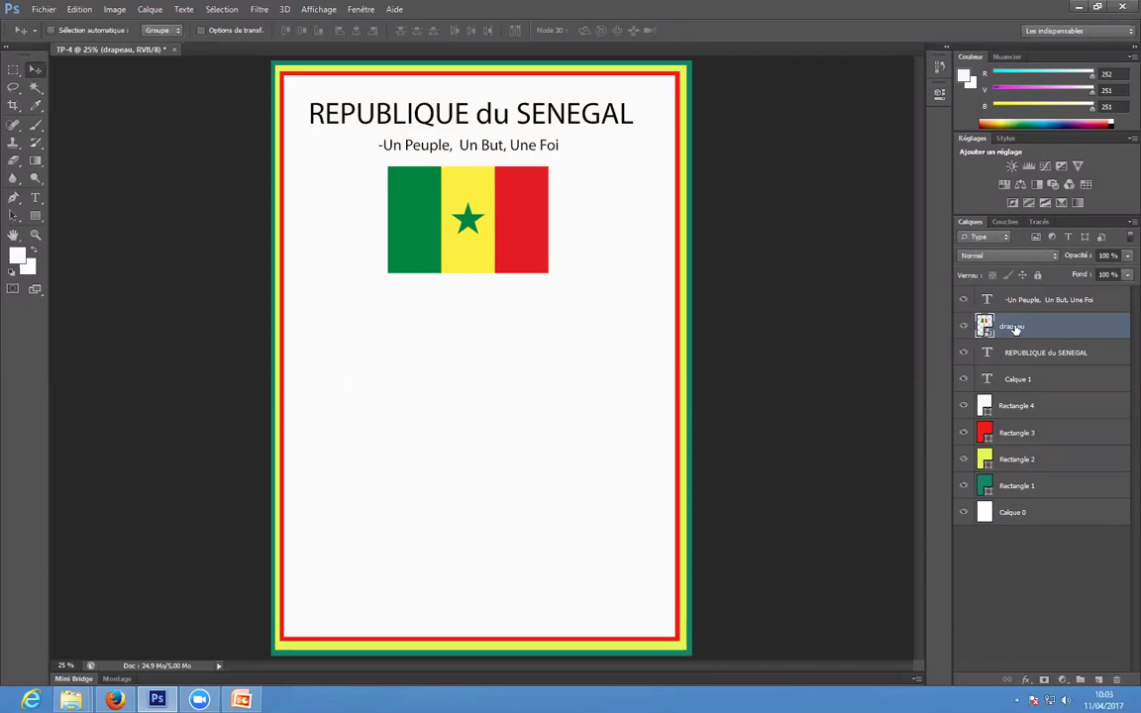
Scale the flag to about 77.6 % width and 73.3 % height and centre it under the motto
key(ctrl+t)
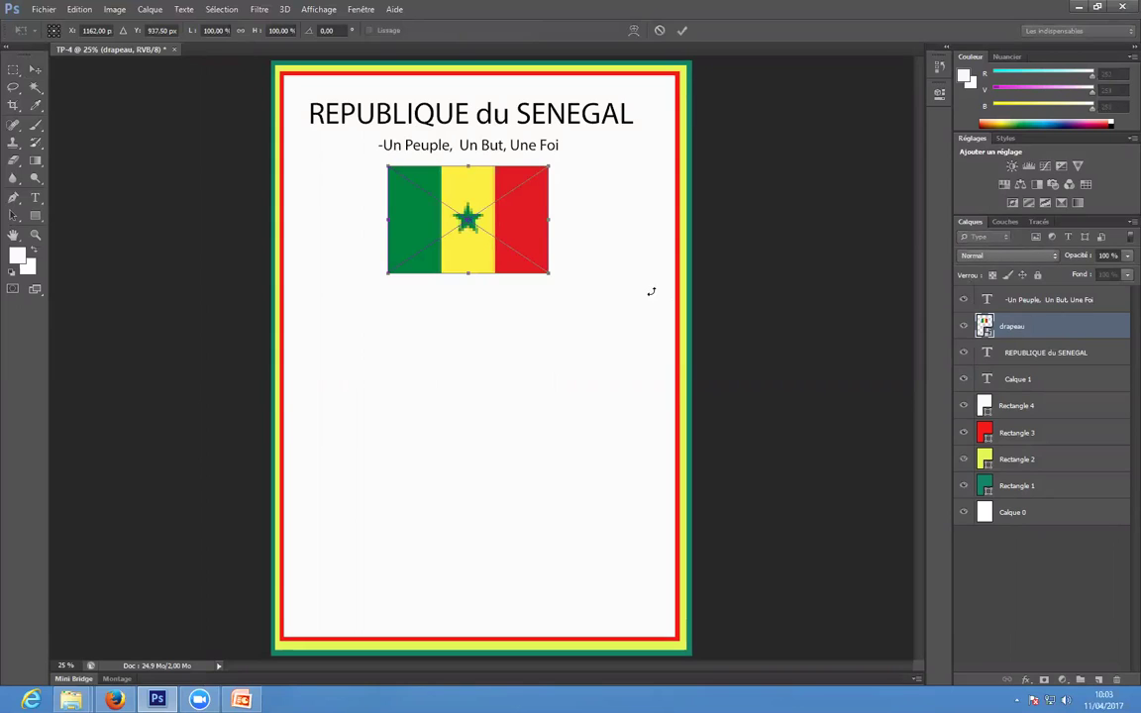
drag(549, 274, 513, 246)
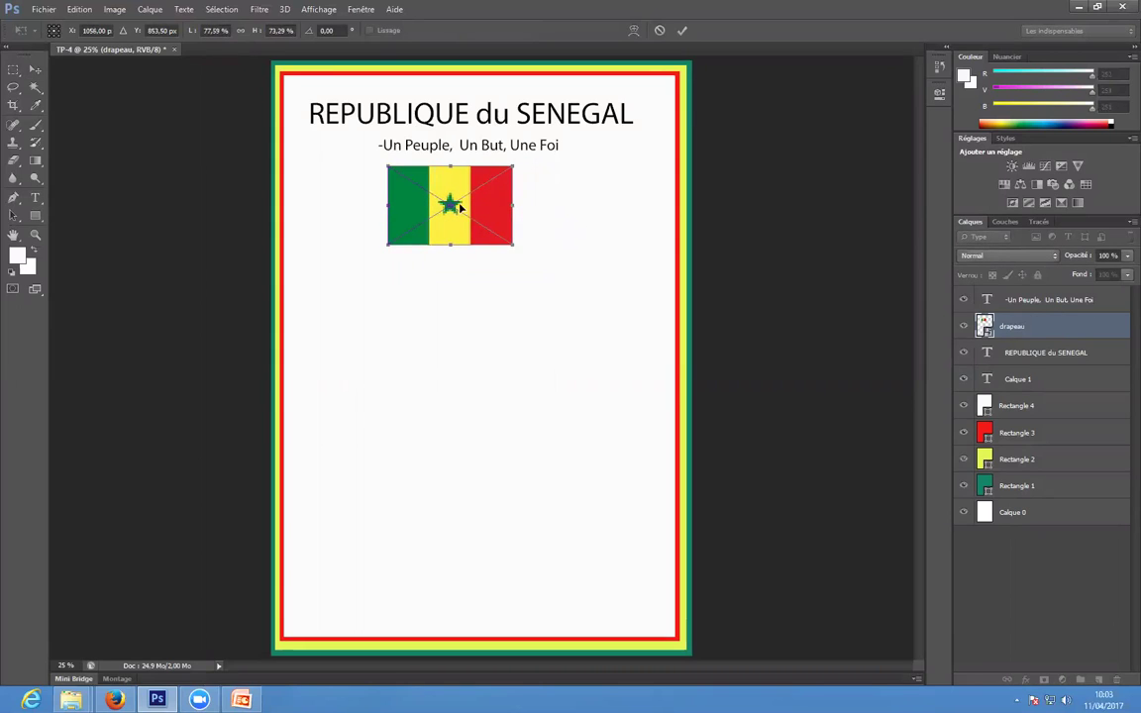
drag(462, 207, 481, 205)
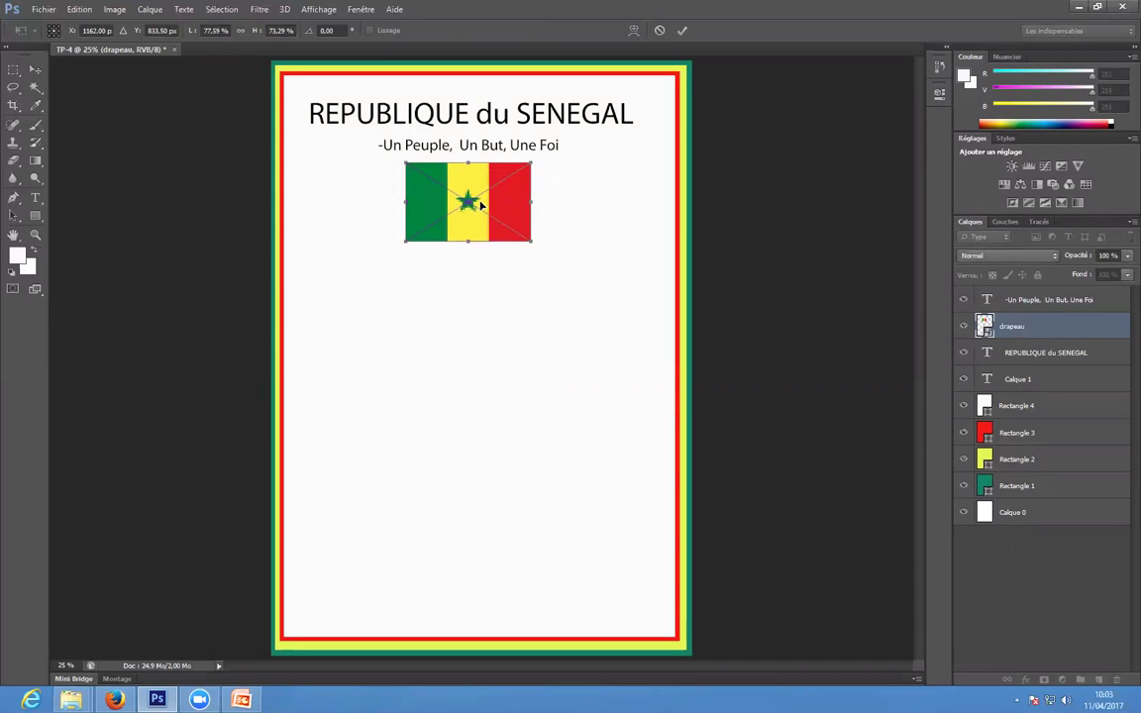
key(Return)
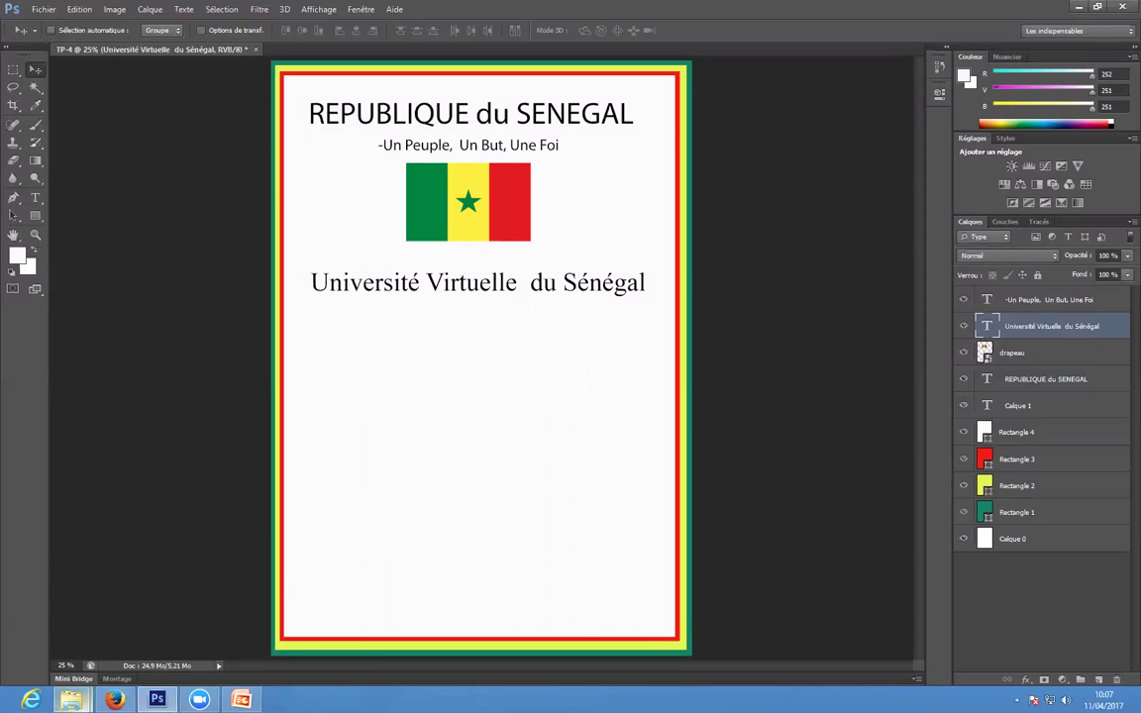
Place the uvs_logo2 image centred below the university name, scaled to about 46.8 % width and 59.4 % height
mouse_move(71, 699)
click(215, 648)
drag(731, 107, 456, 393)
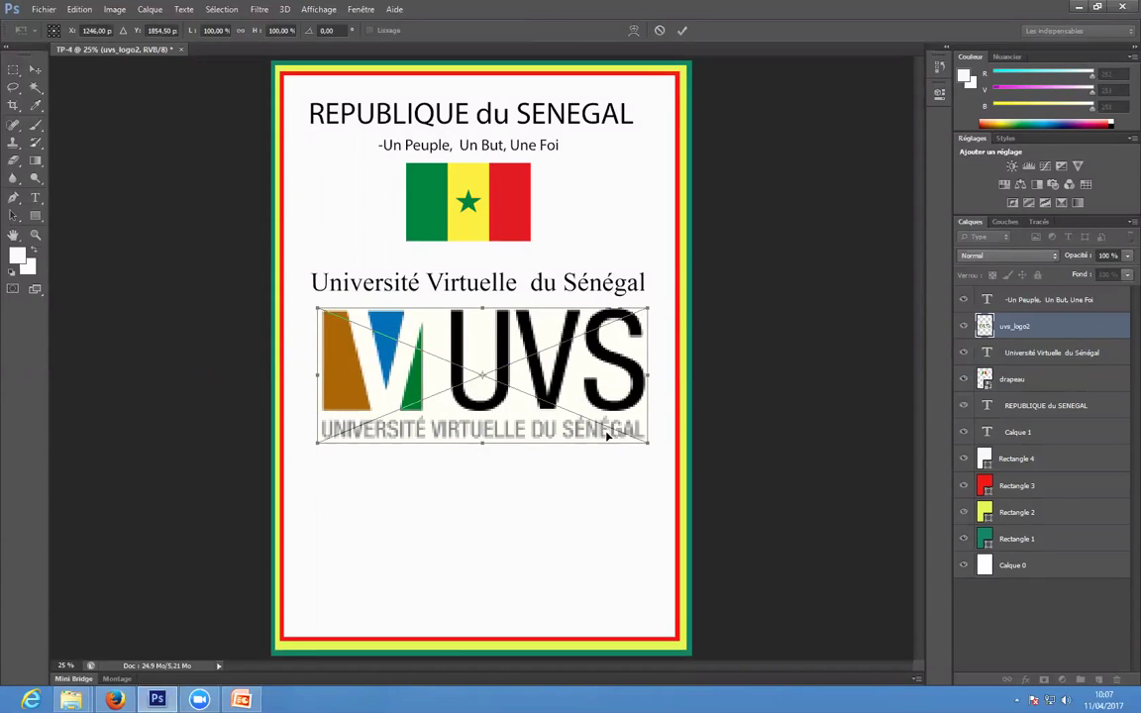
drag(649, 444, 505, 345)
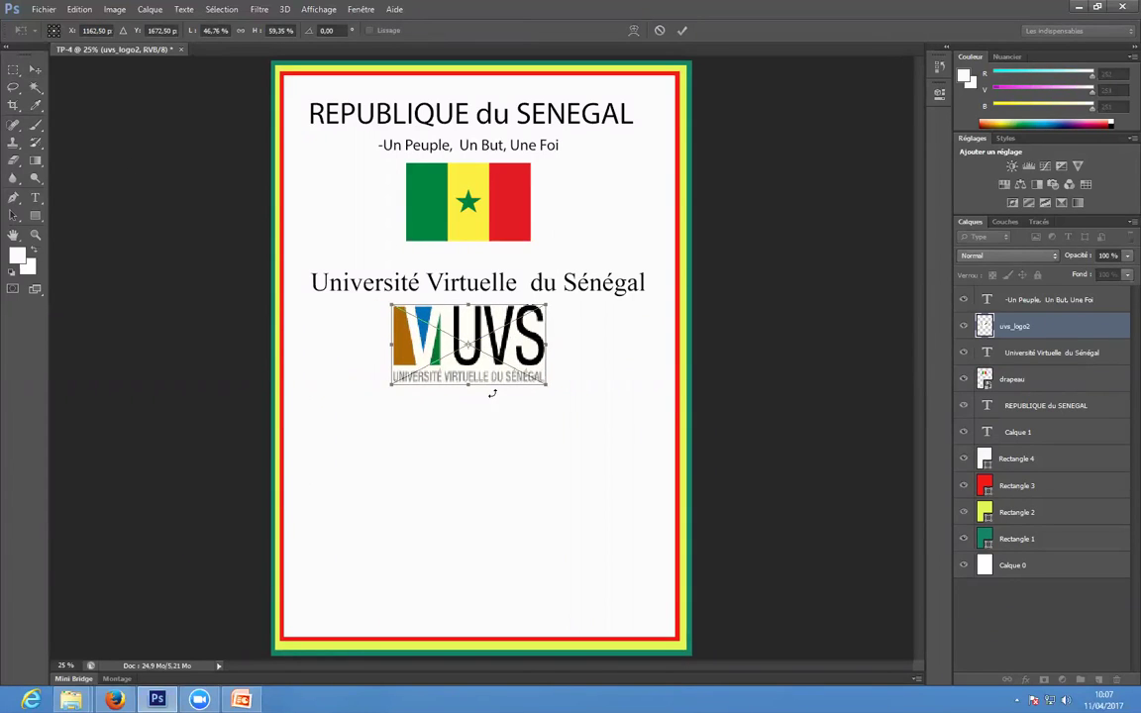
key(Return)
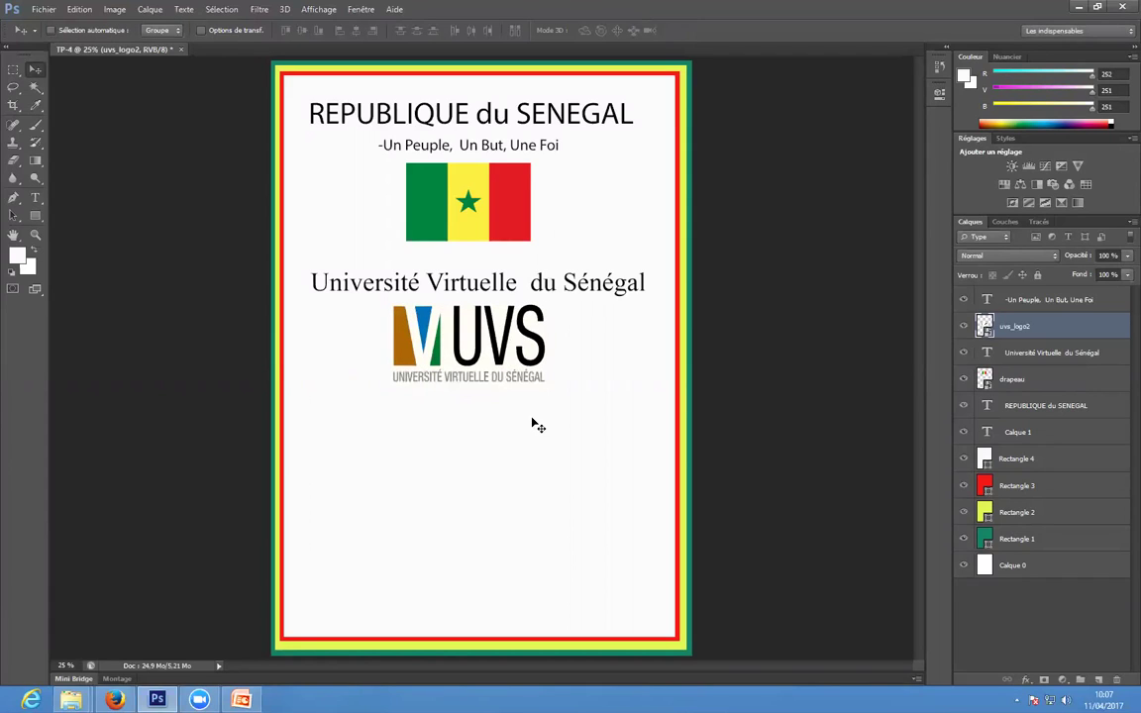
Move the UVS logo slightly down and shrink it to about the width of the flag, centred under the university name
drag(477, 372, 477, 376)
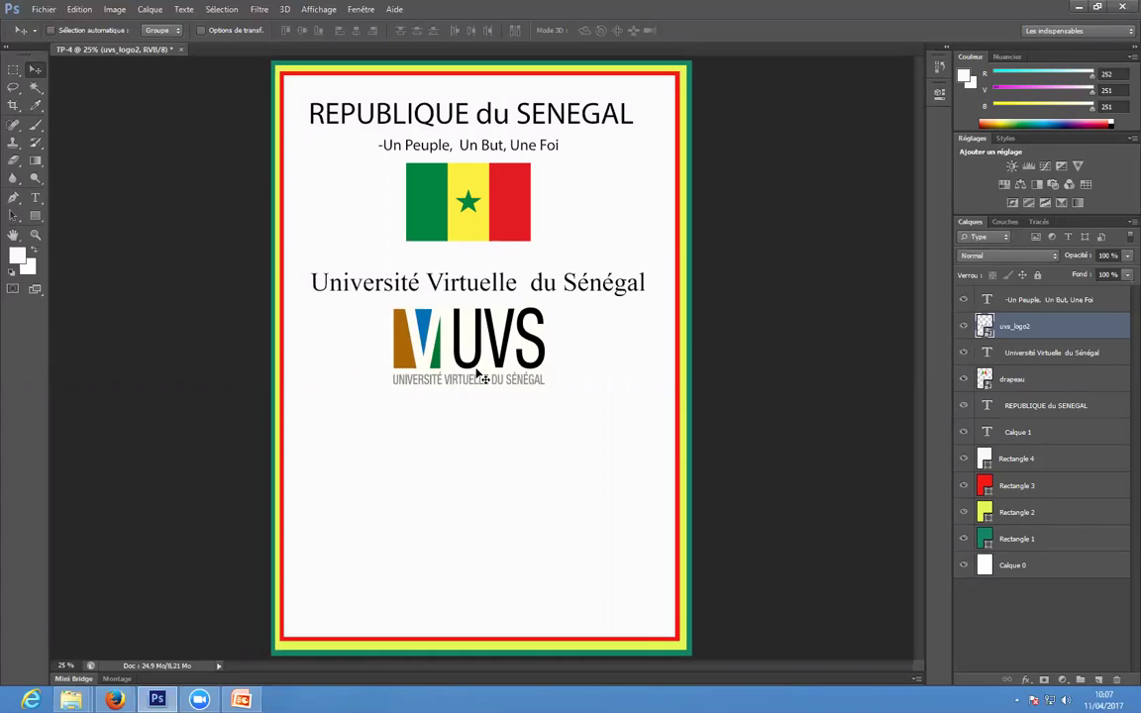
key(ctrl+t)
drag(544, 389, 492, 364)
key(Return)
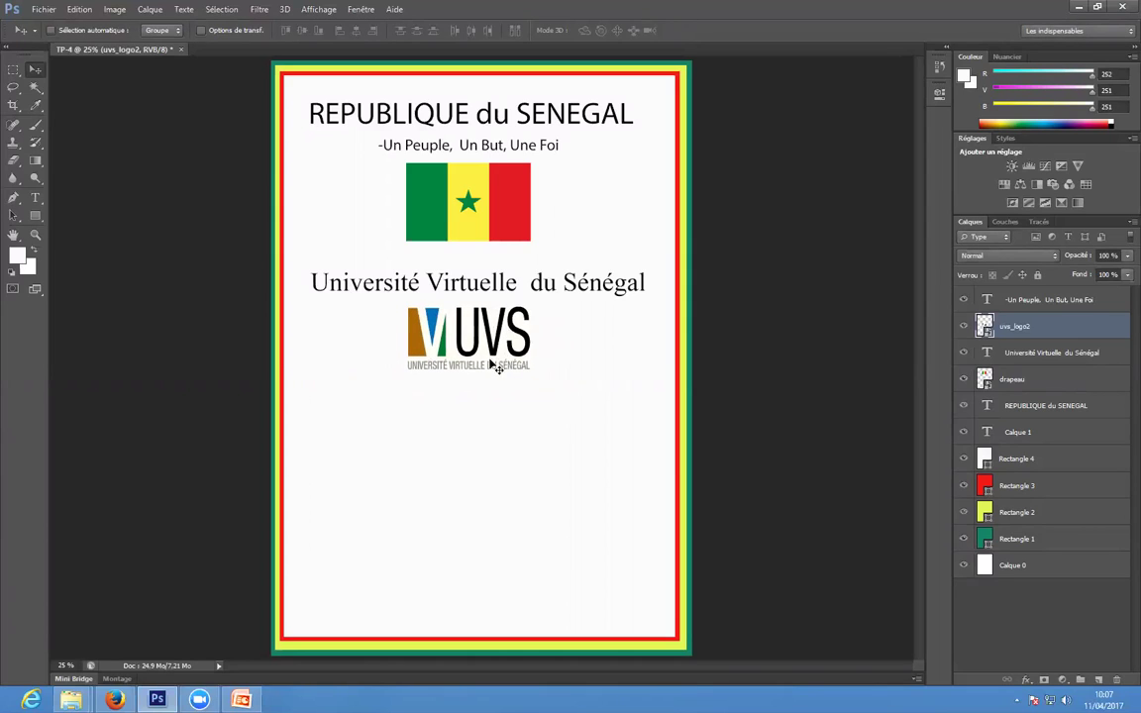
Add the text "UVS" in 37 pt Times New Roman and move it centrally beneath the logo
click(36, 198)
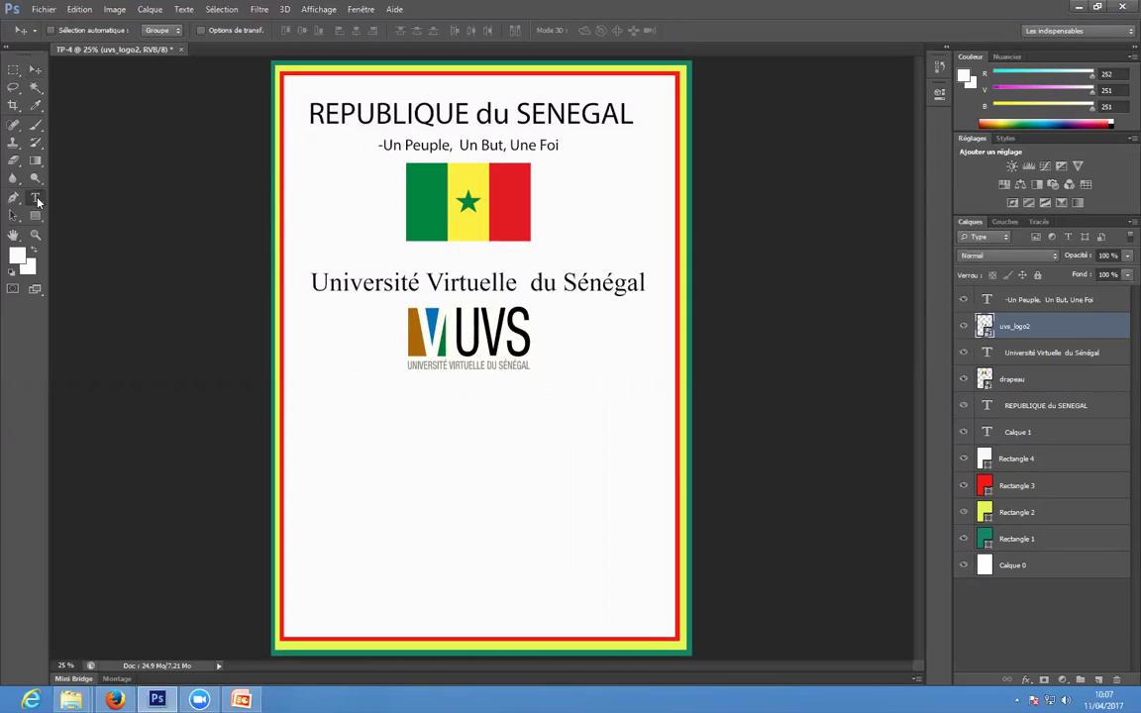
click(320, 424)
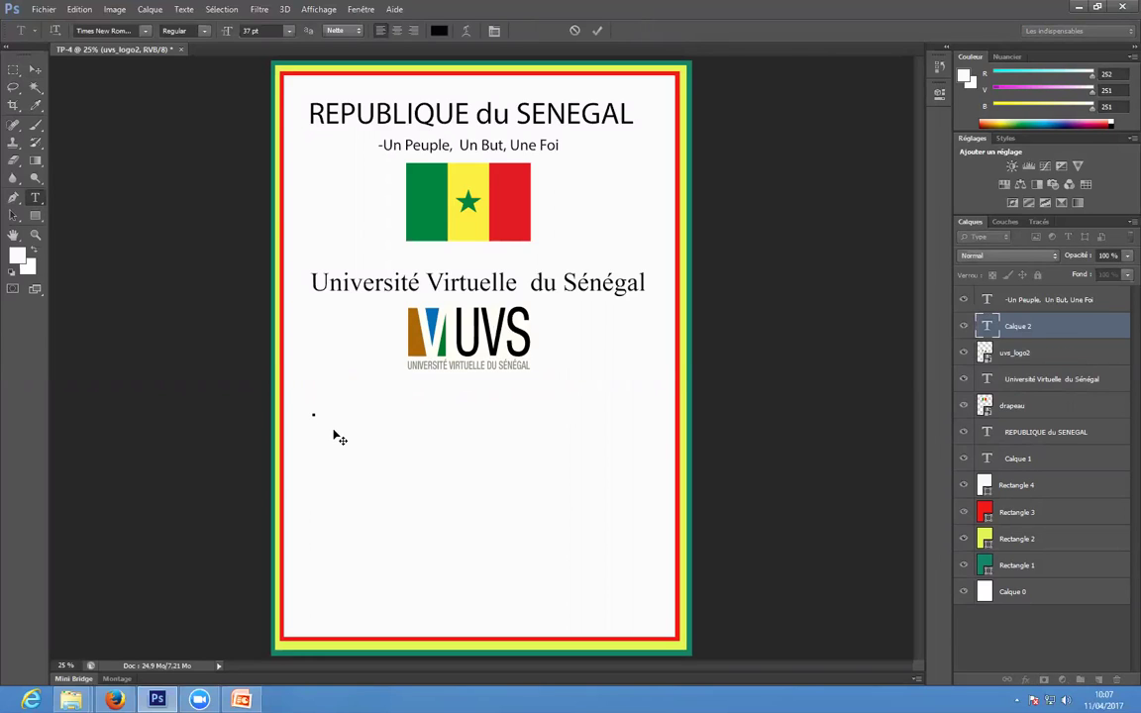
text(u)
key(BackSpace)
text(UVS)
click(34, 69)
drag(339, 414, 455, 411)
Enlarge the "UVS" text to 85 pt and reposition it directly beneath the UVS logo
click(35, 197)
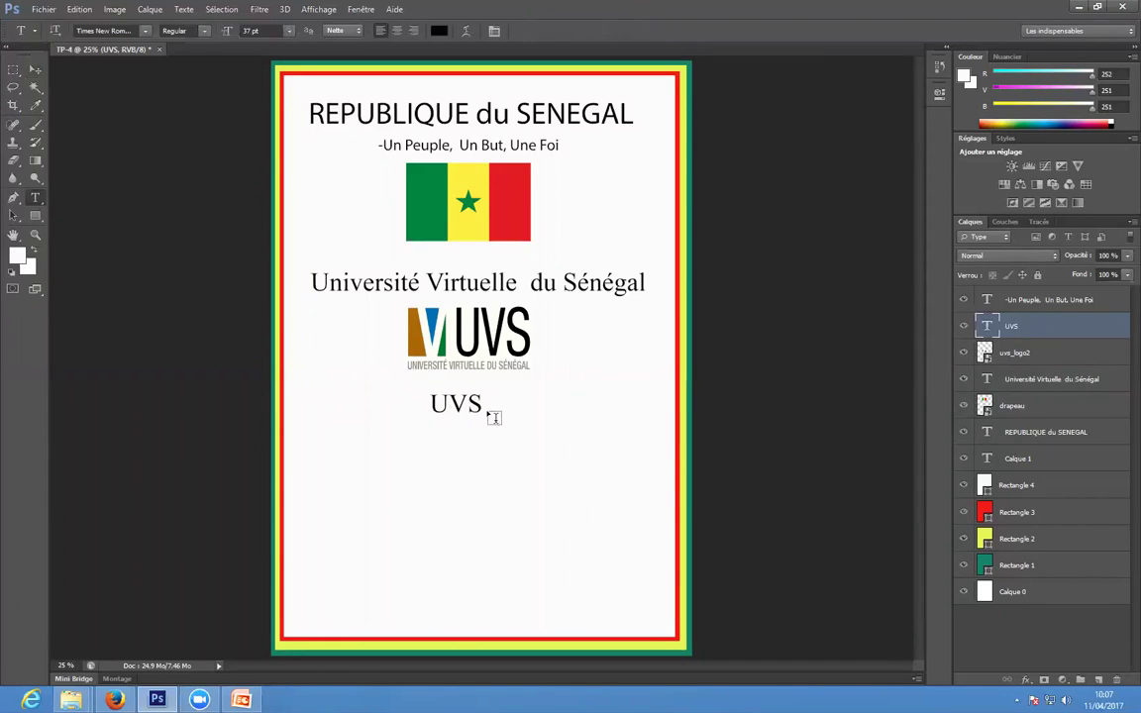
click(484, 404)
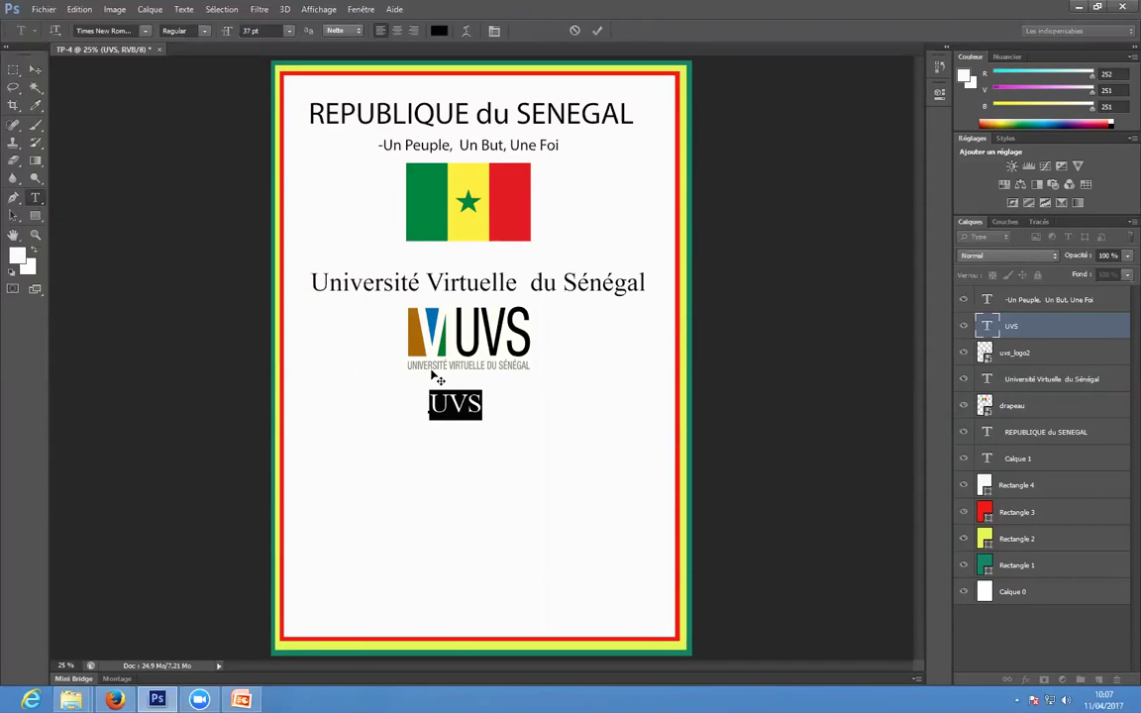
drag(234, 36, 235, 34)
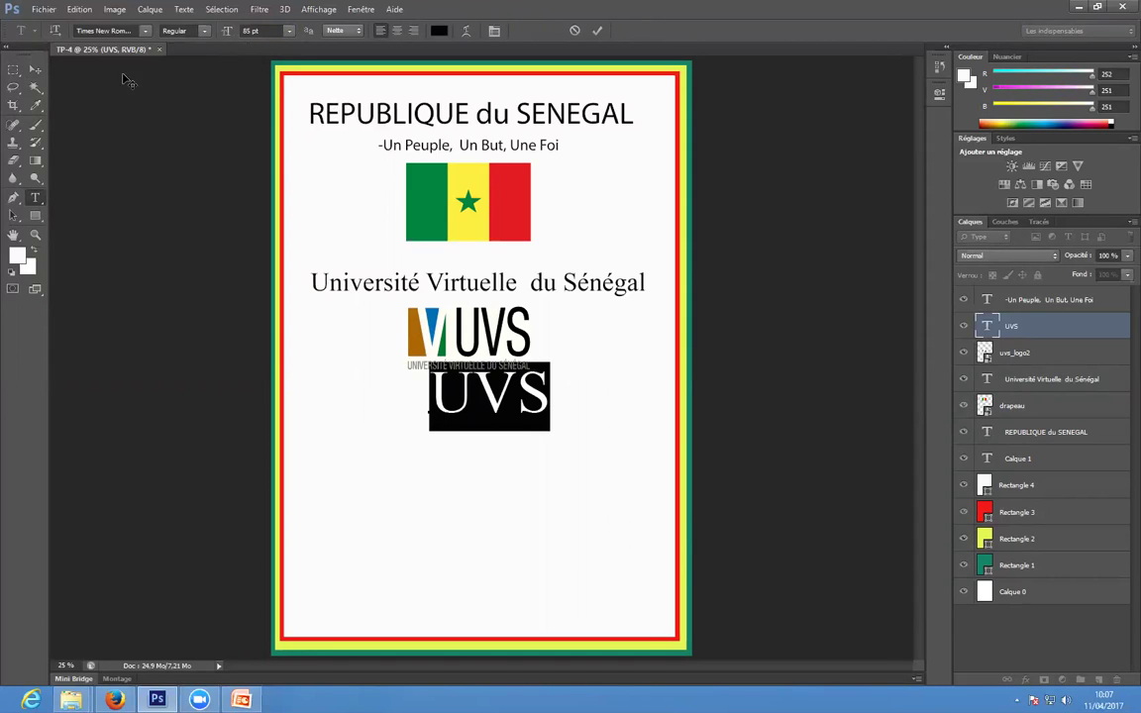
click(35, 69)
drag(475, 406, 451, 419)
Enclose the large "UVS" text in parentheses and recentre it beneath the logo
click(35, 197)
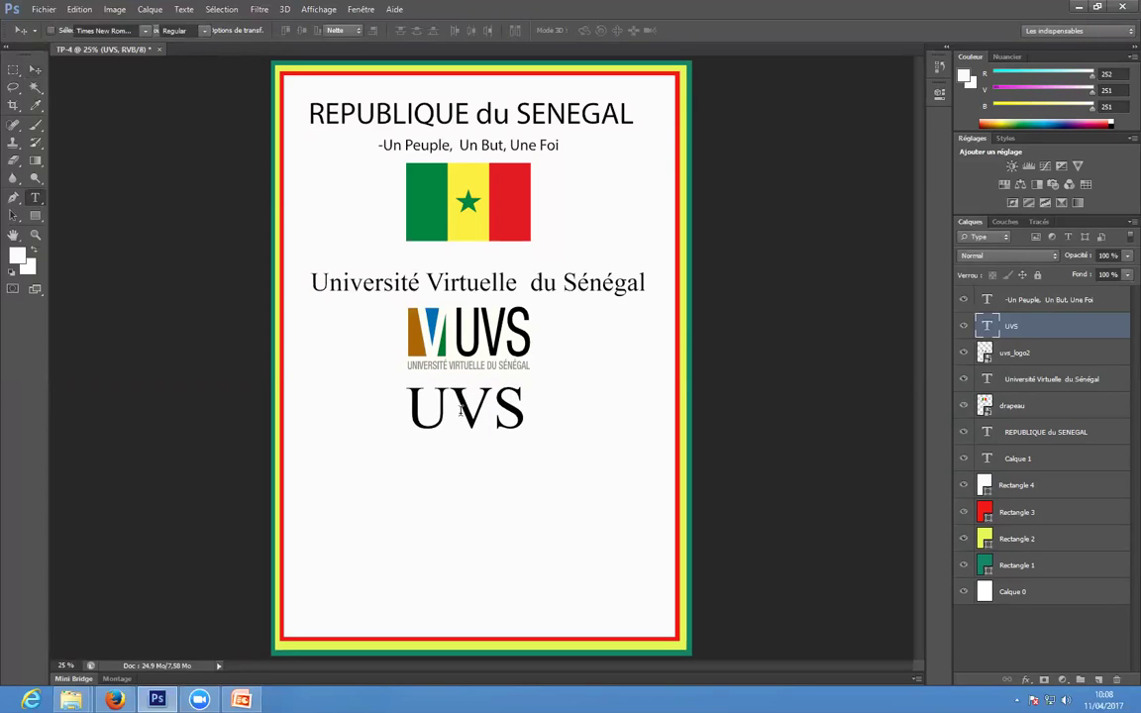
click(407, 416)
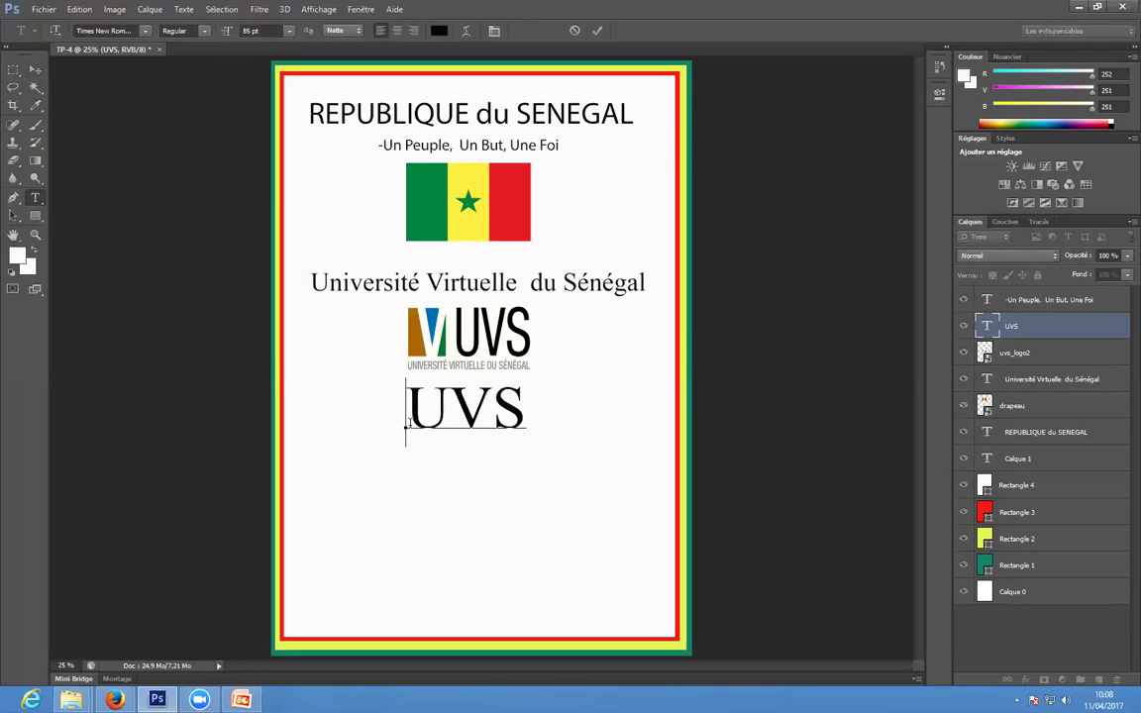
text(5)
key(BackSpace)
text((UVS)
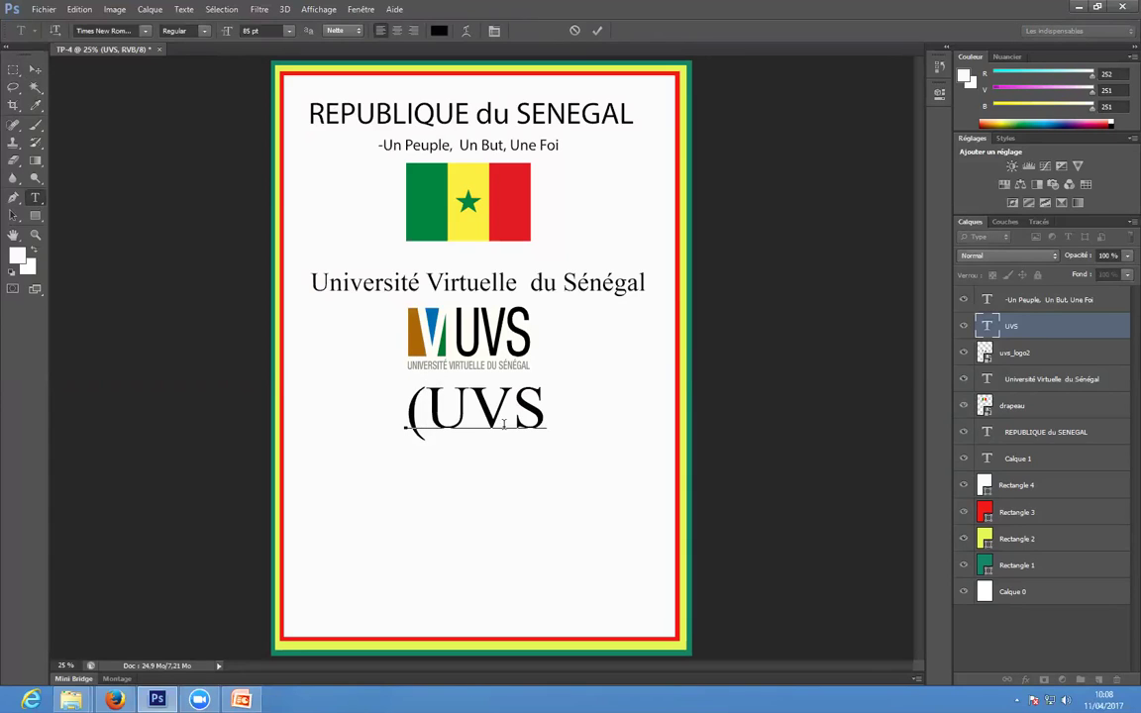
text())
click(35, 69)
drag(447, 406, 431, 401)
Add the text "Cours d'infographie" in 67 pt Times New Roman and centre it below "(UVS)"
click(35, 197)
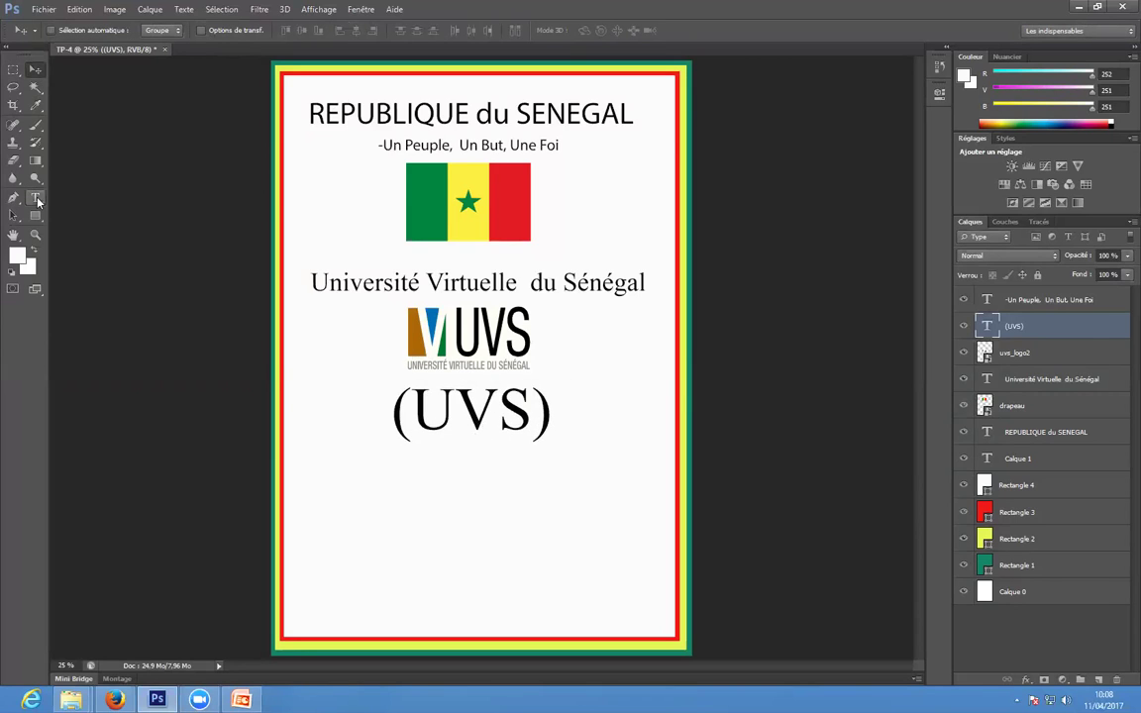
click(325, 521)
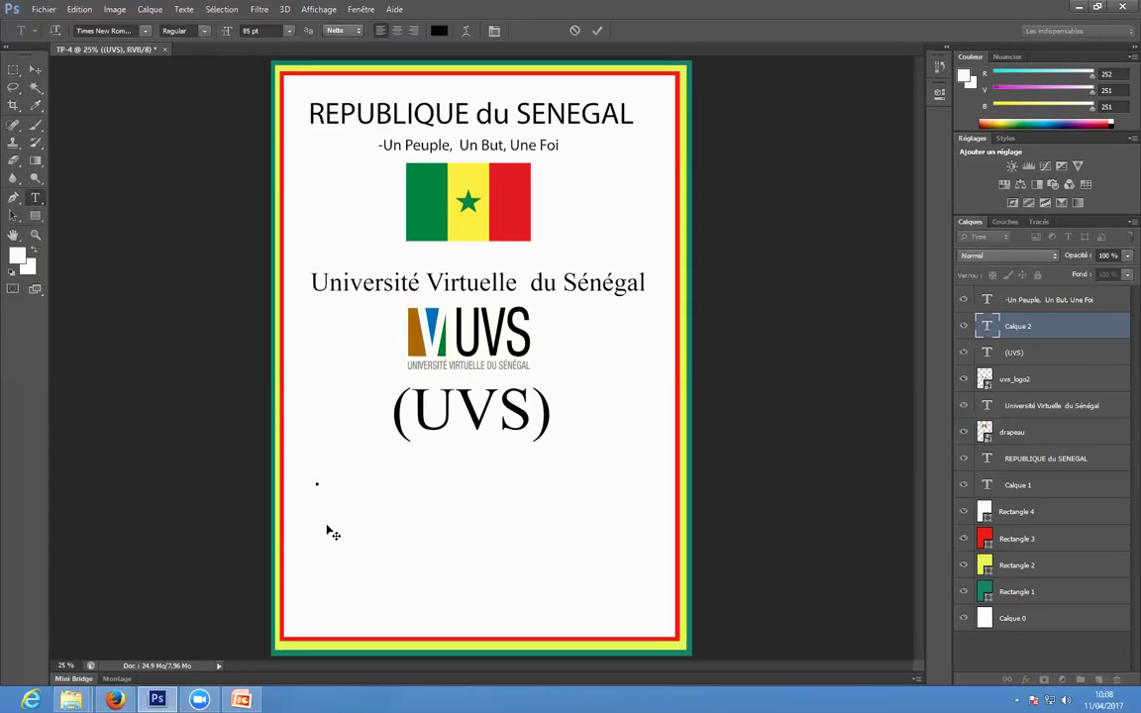
mouse_move(224, 31)
mouse_down()
mouse_move(203, 30)
mouse_move(219, 34)
mouse_up()
text(c)
key(BackSpace)
text(Cours d)
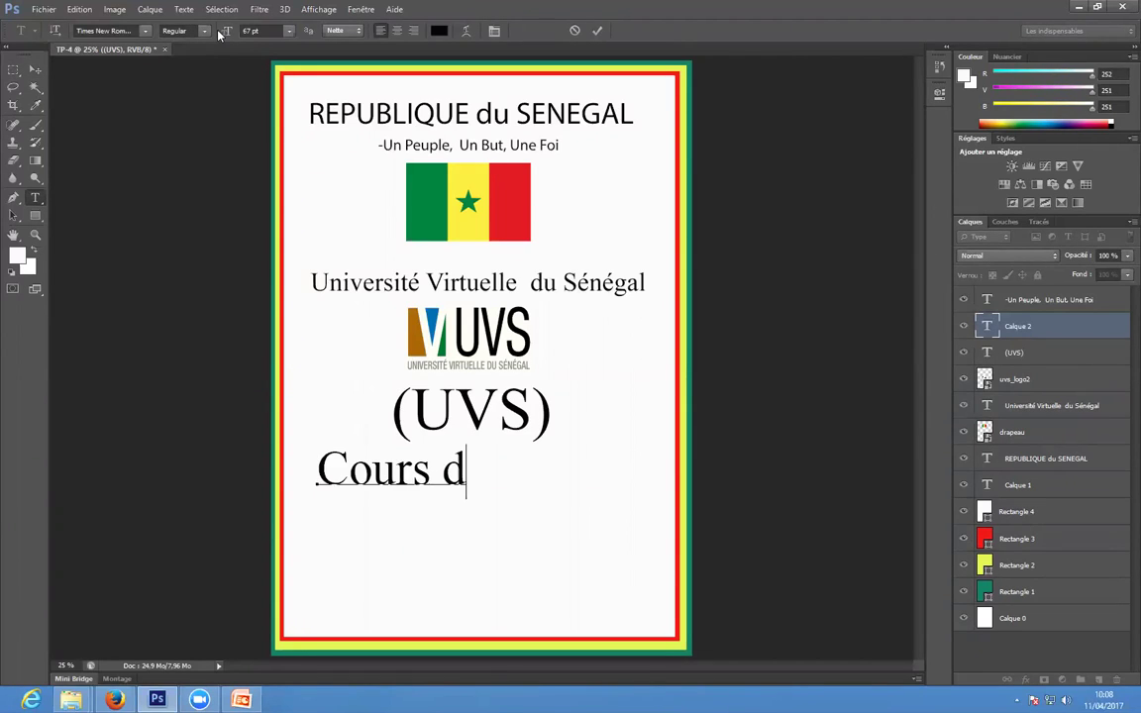
text('infographie)
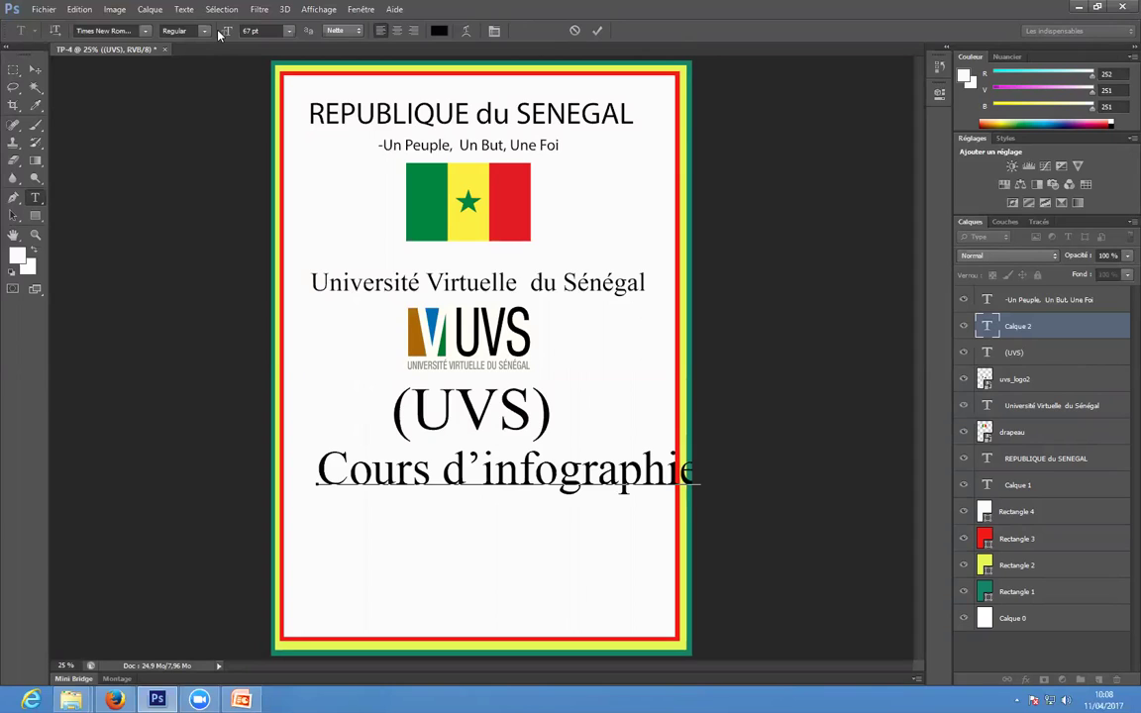
click(34, 69)
drag(515, 477, 489, 487)
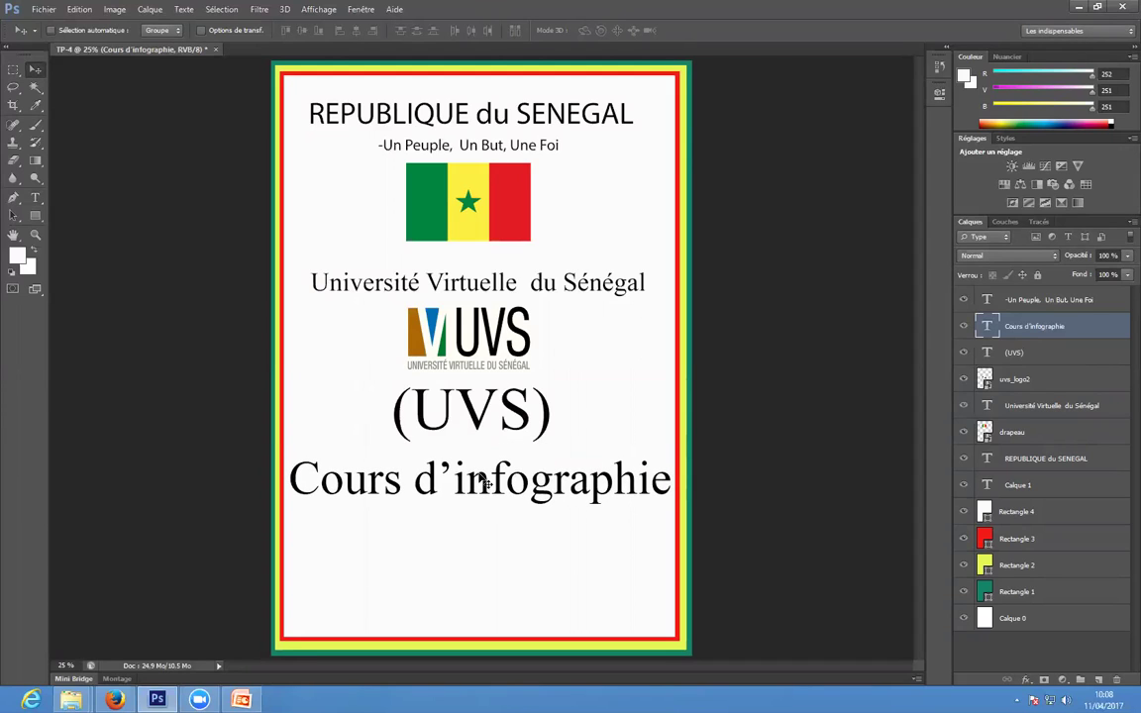
Add the text "TP-4" in 67 pt Times New Roman and centre it below "Cours d'infographie"
click(36, 201)
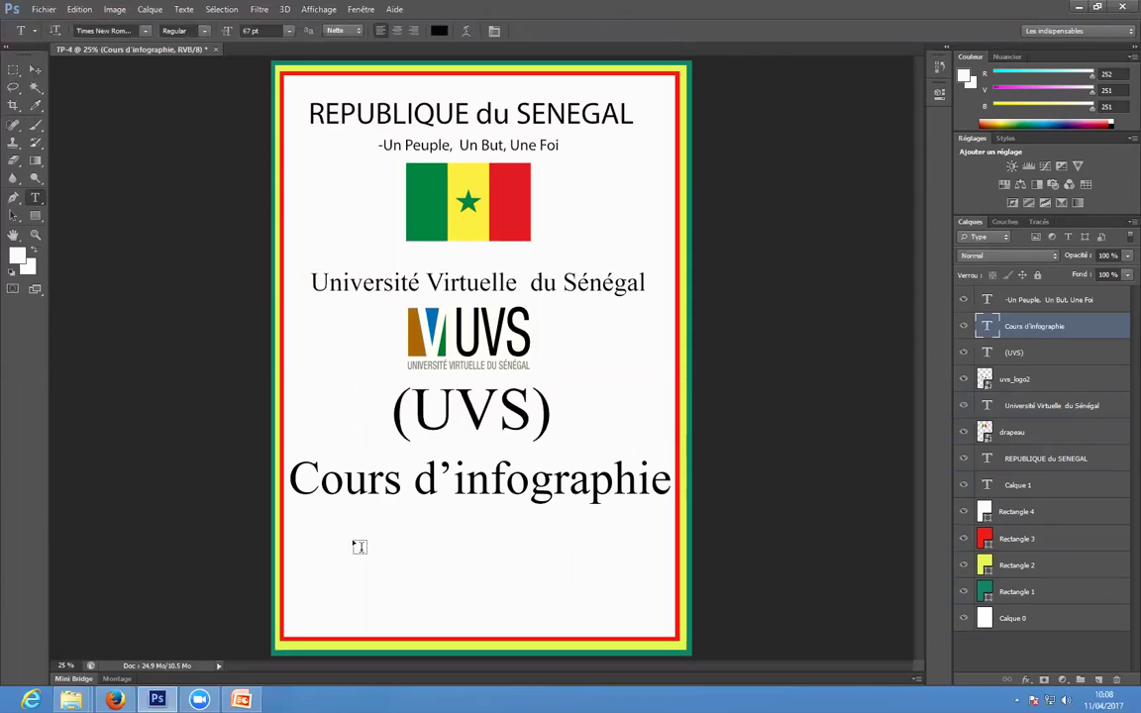
click(368, 573)
text(TP-)
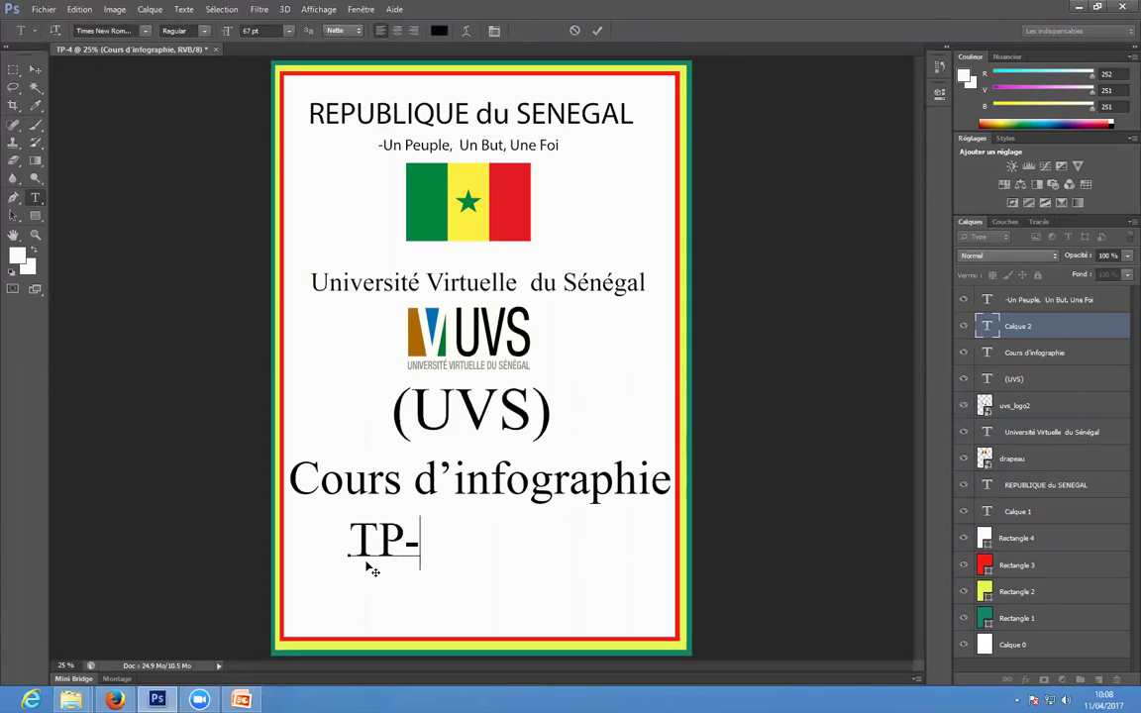
text(4)
click(34, 69)
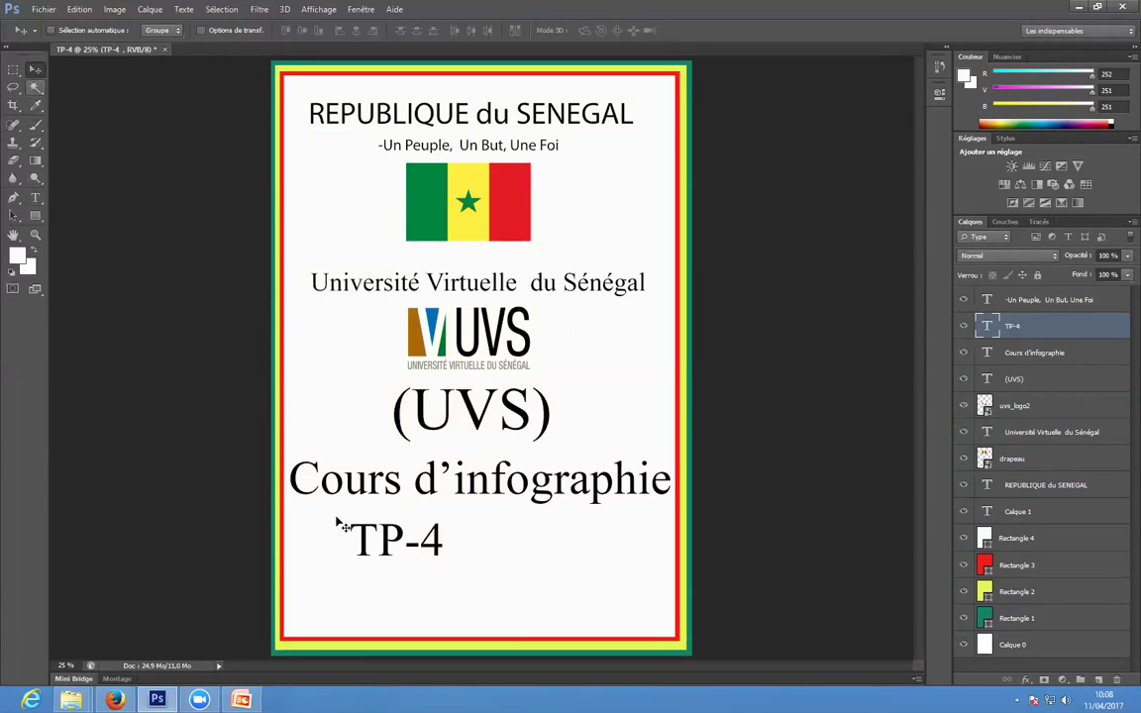
drag(425, 543, 488, 544)
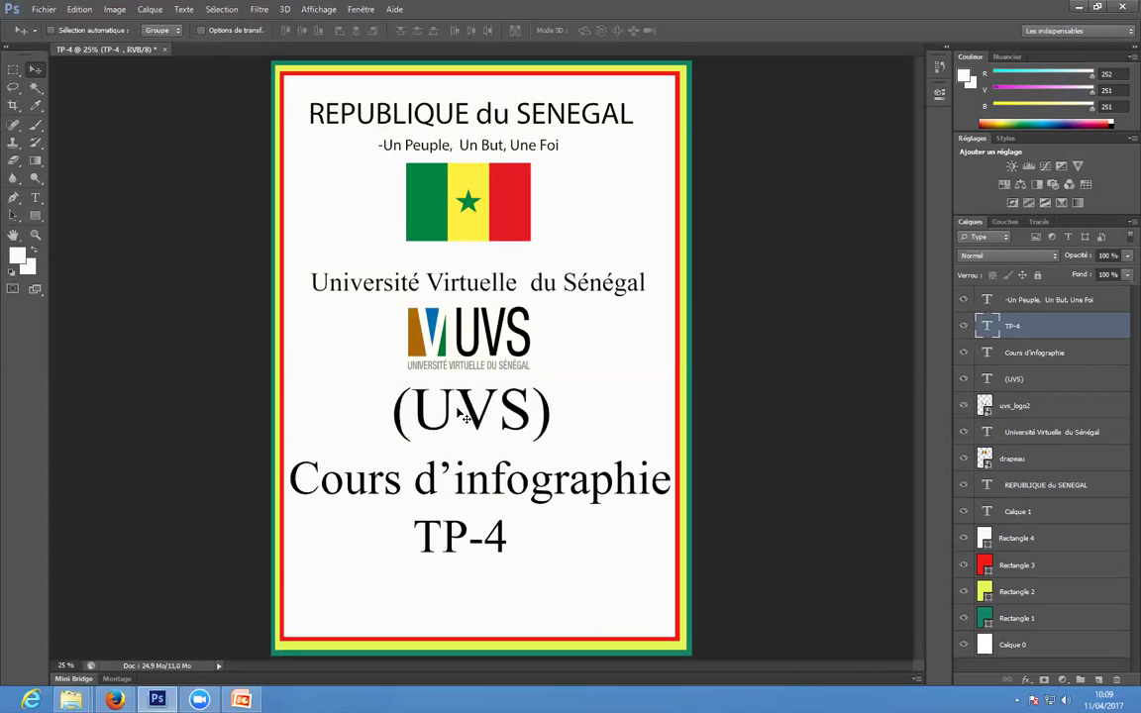
Give the "(UVS)" text layer a Bevel & Emboss effect with Contour and Texture, plus a thickened black outside stroke
click(36, 199)
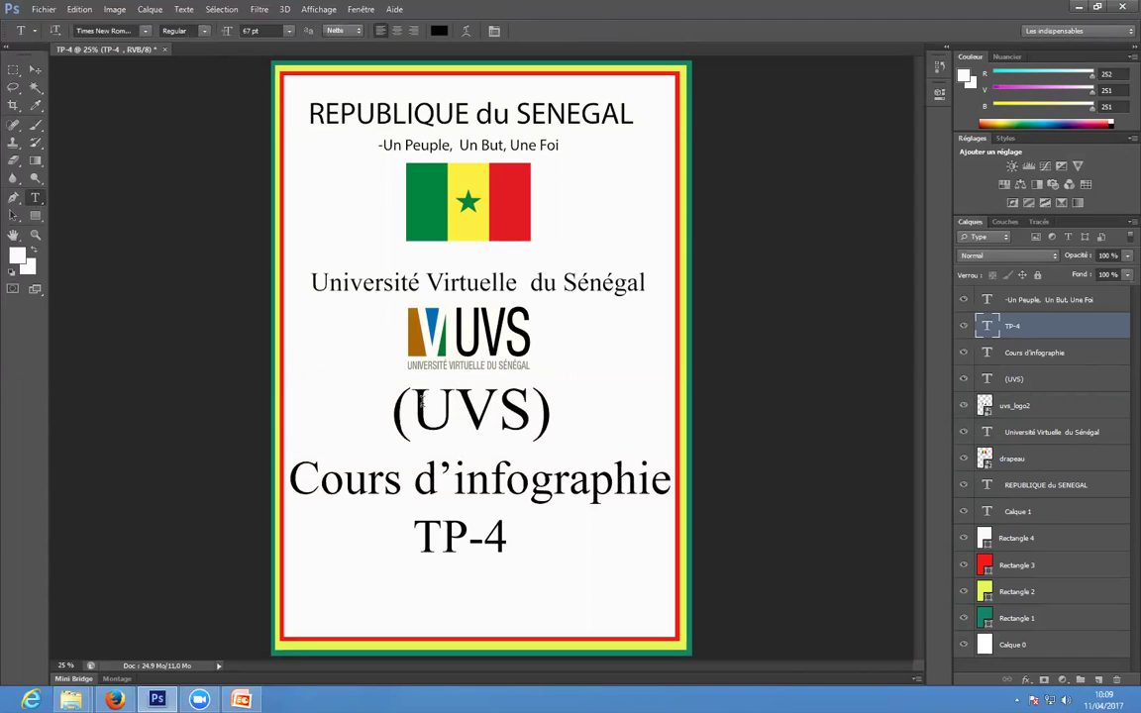
drag(416, 406, 517, 416)
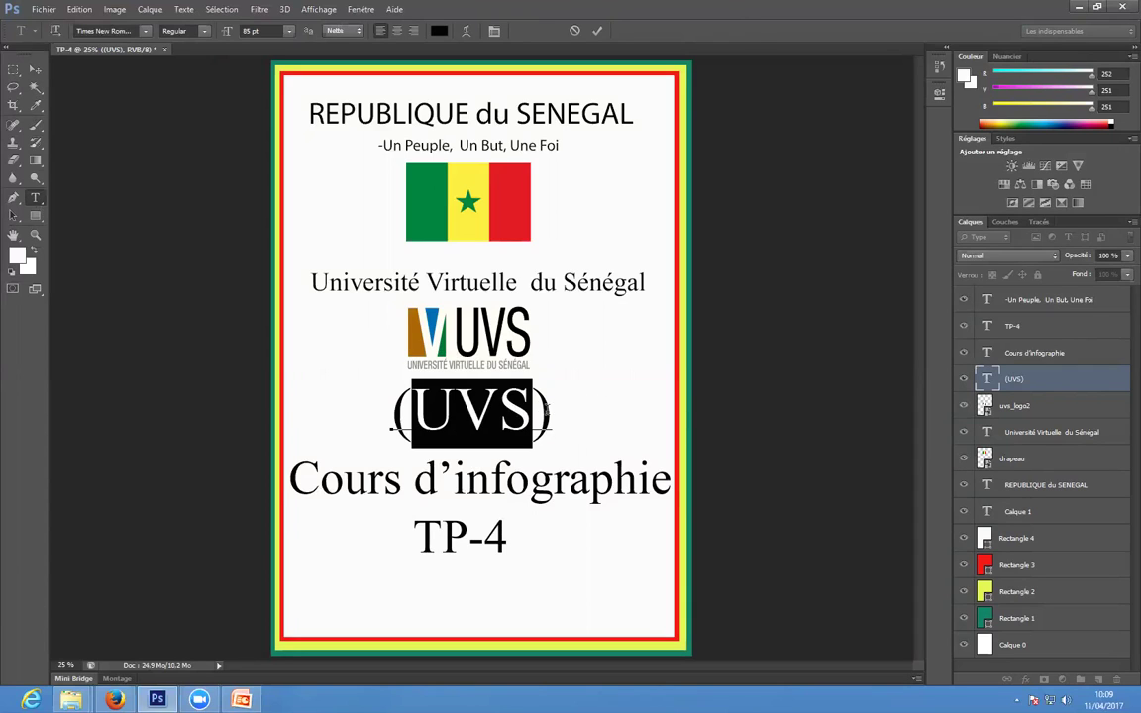
click(1026, 396)
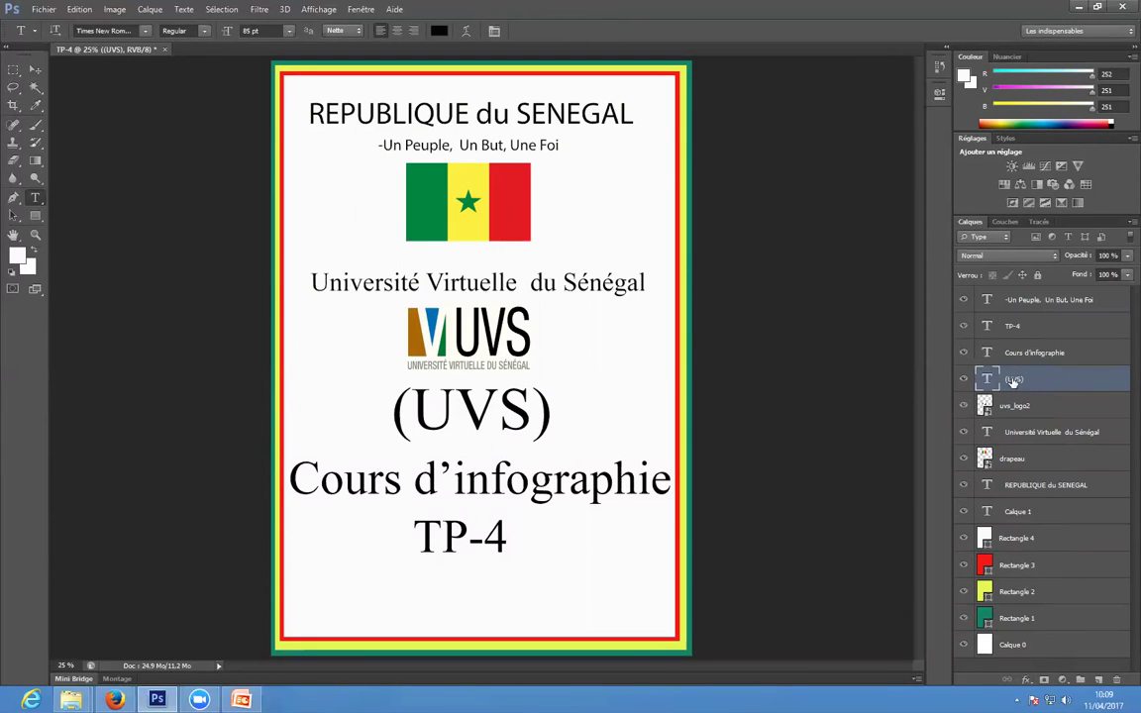
click(1031, 683)
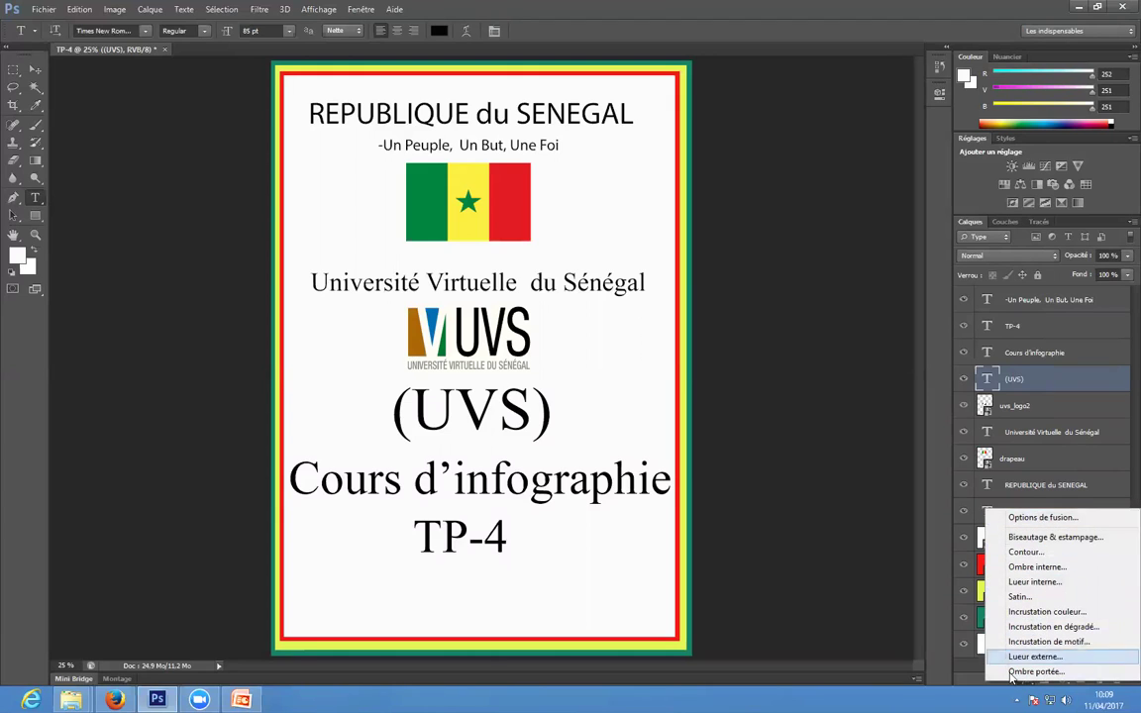
click(1044, 518)
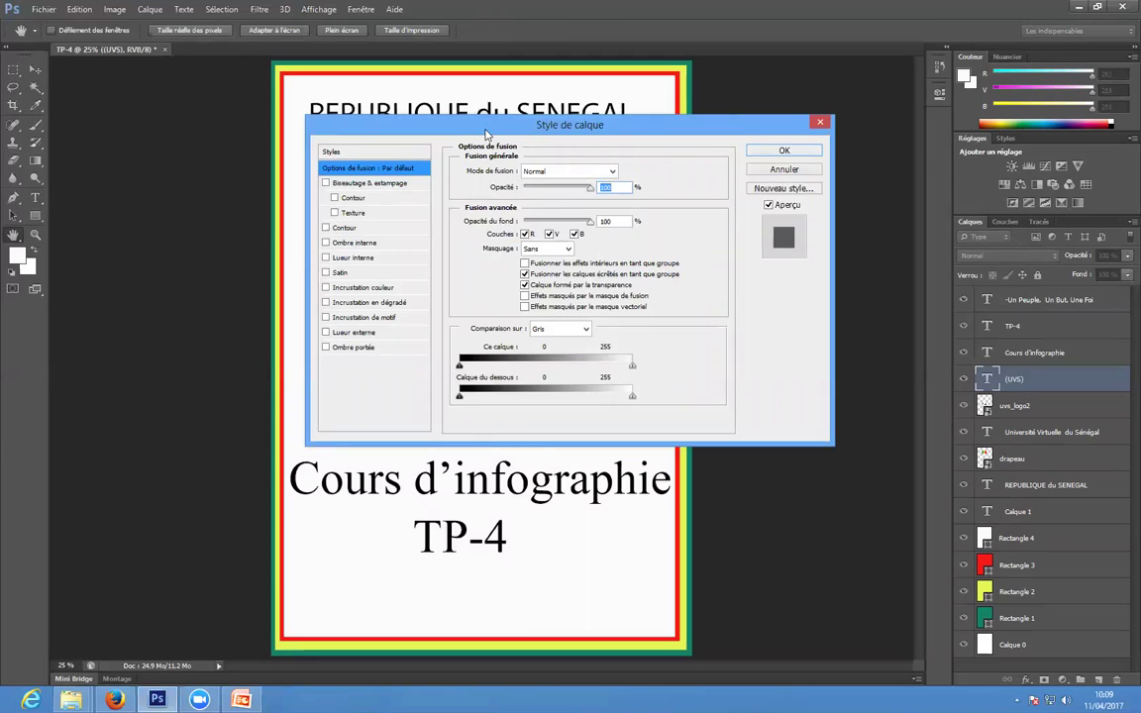
drag(486, 128, 672, 62)
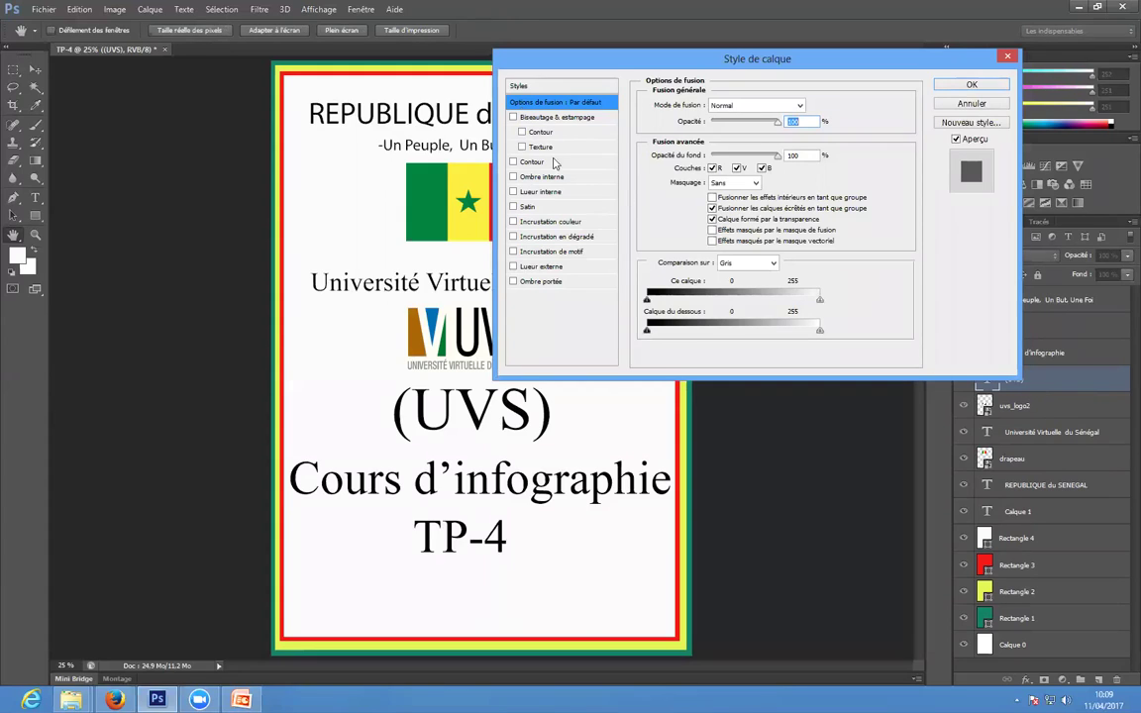
click(513, 118)
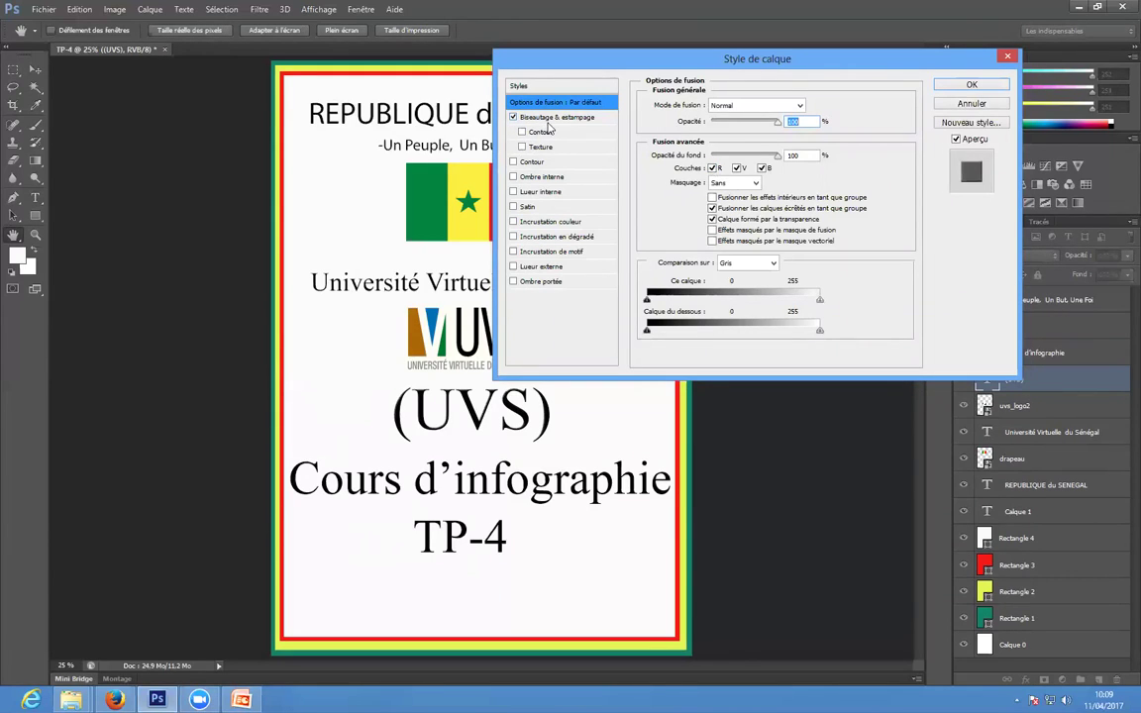
click(538, 134)
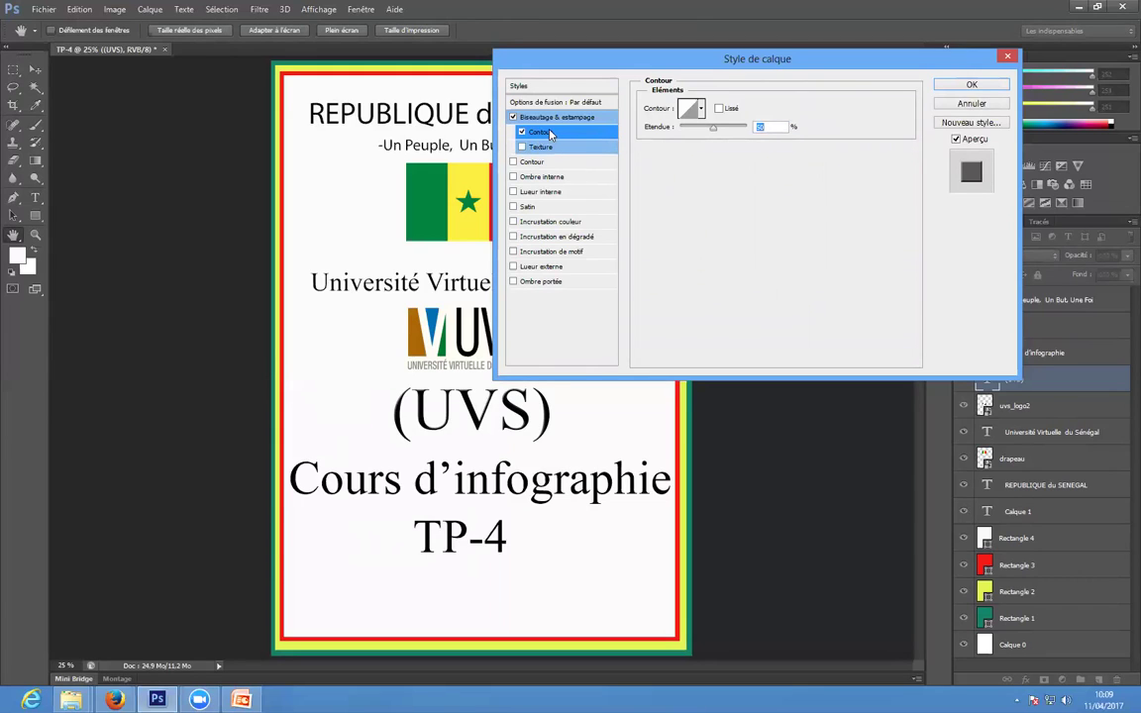
click(521, 146)
mouse_move(714, 133)
mouse_down()
mouse_move(690, 131)
mouse_move(717, 129)
mouse_move(693, 128)
mouse_move(712, 123)
mouse_move(702, 125)
mouse_up()
click(533, 162)
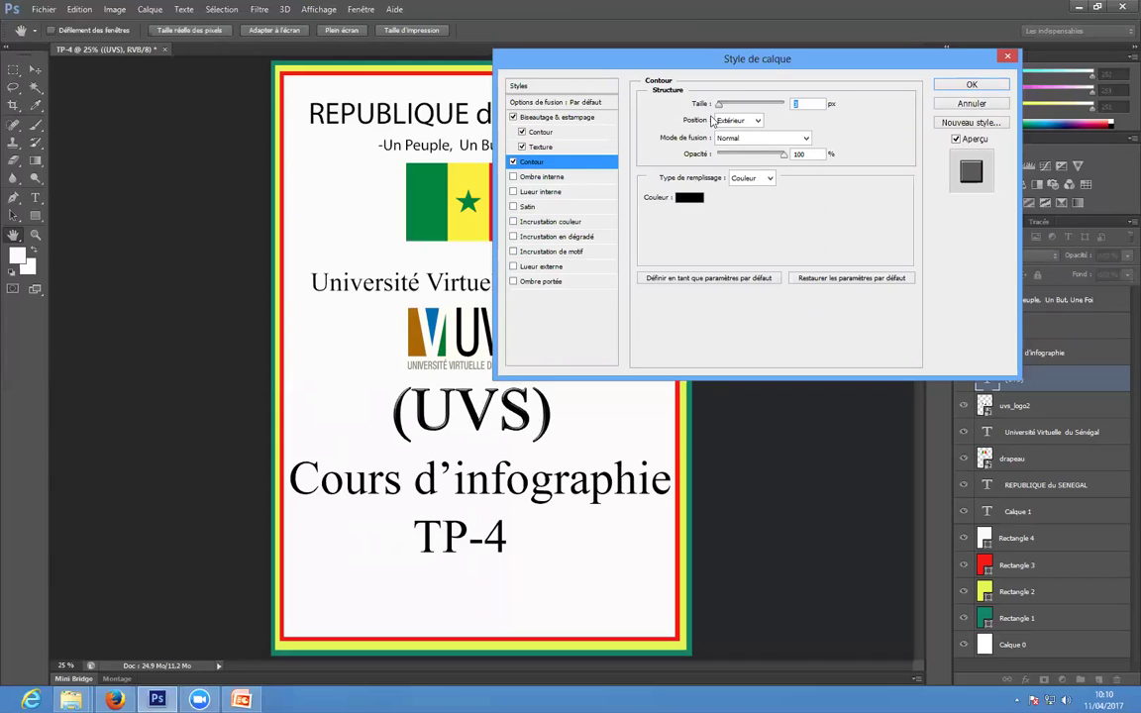
drag(720, 106, 723, 110)
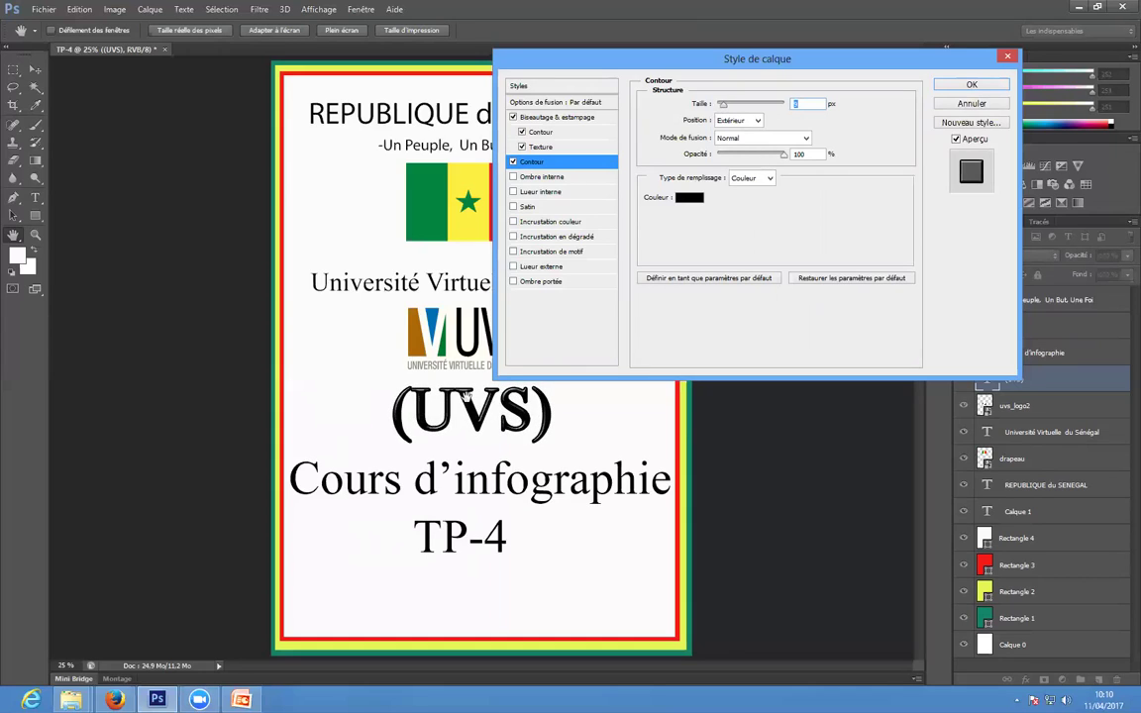
Add a red (e92323) inner shadow to "(UVS)" with 71 % opacity, 36 px distance, 23 % choke and 62 px size
click(513, 177)
click(542, 176)
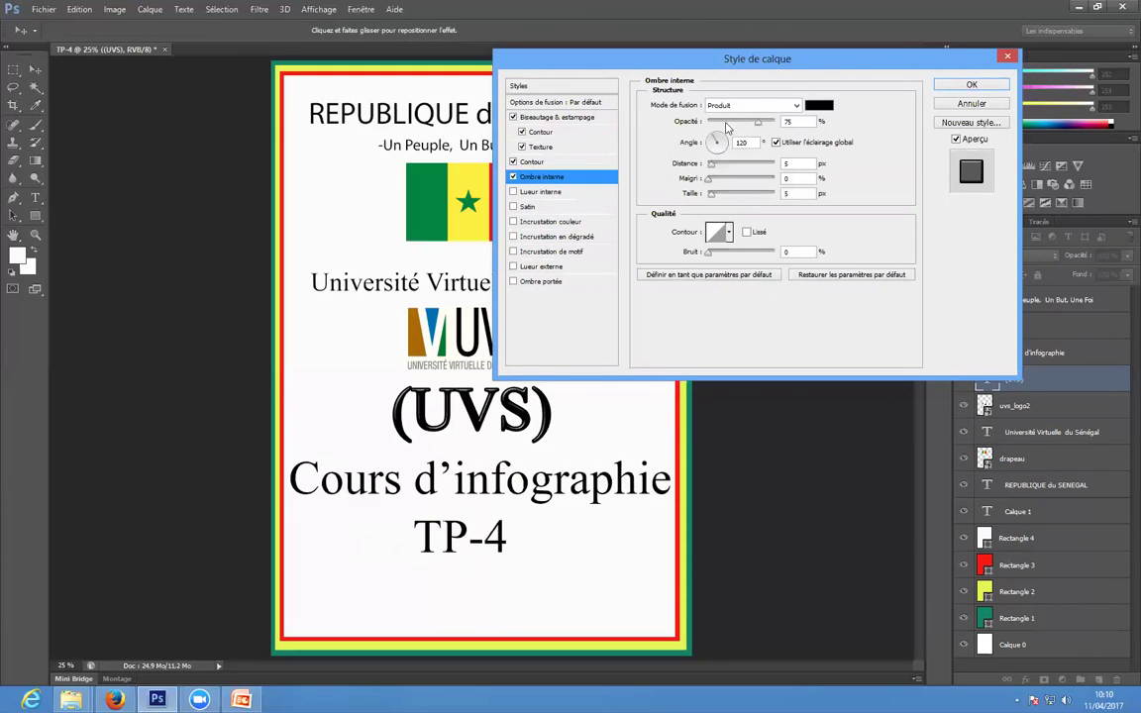
drag(710, 165, 727, 195)
drag(685, 117, 682, 116)
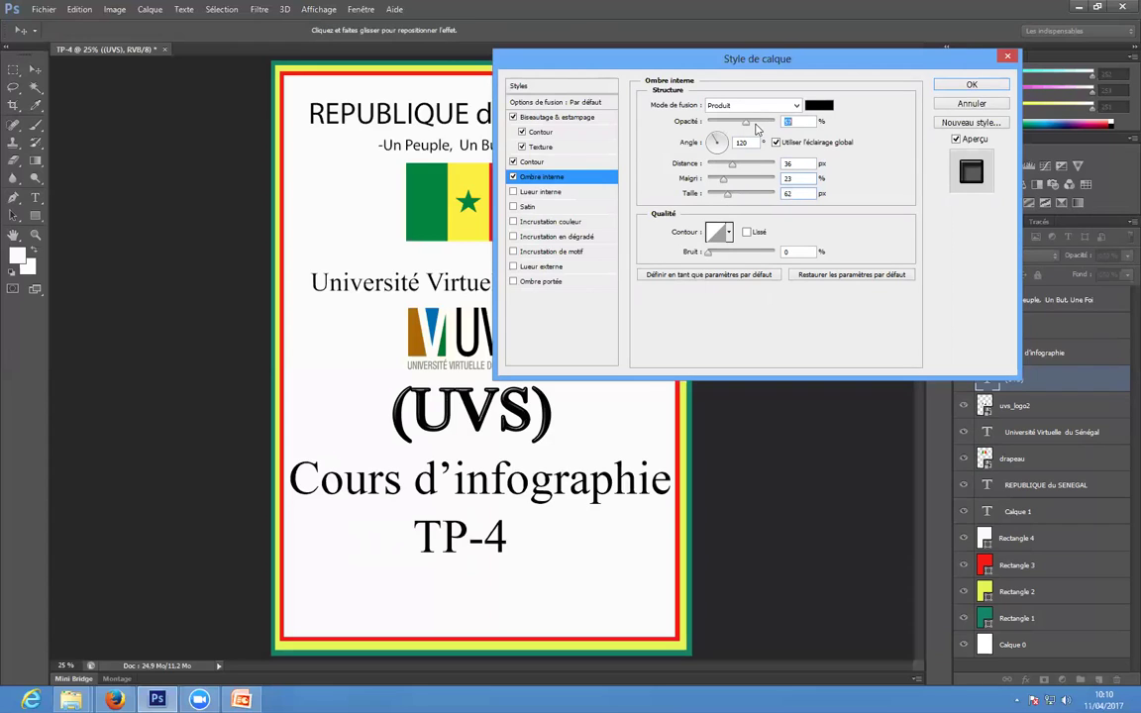
click(818, 106)
click(532, 317)
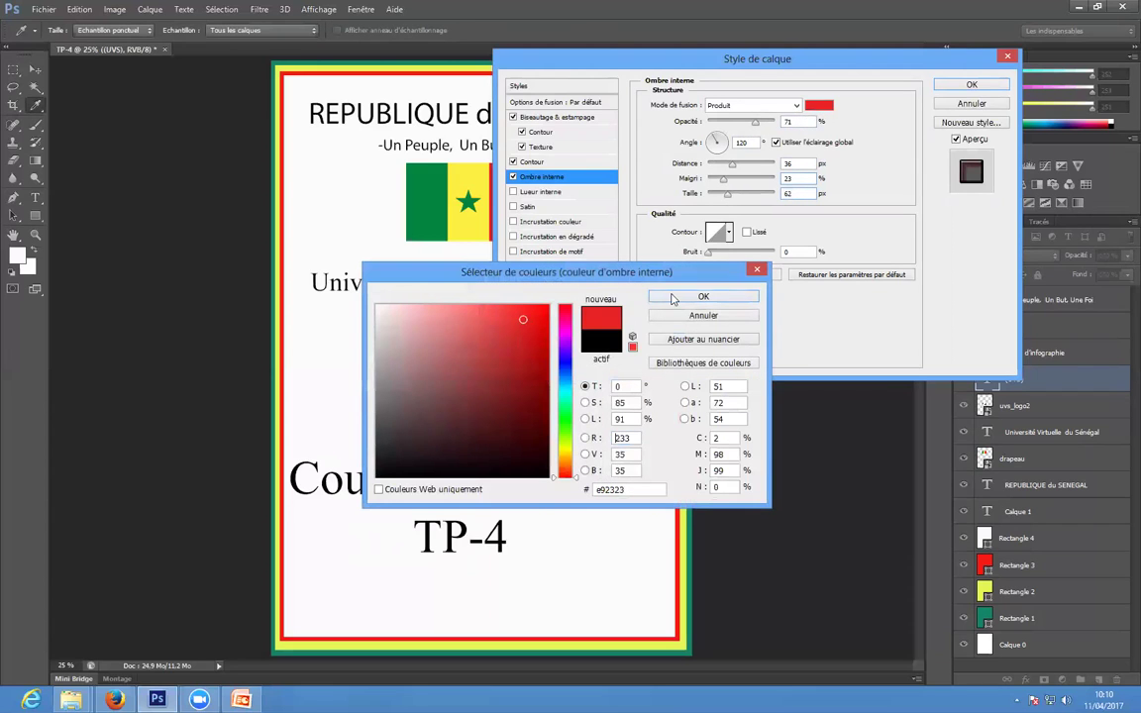
click(698, 296)
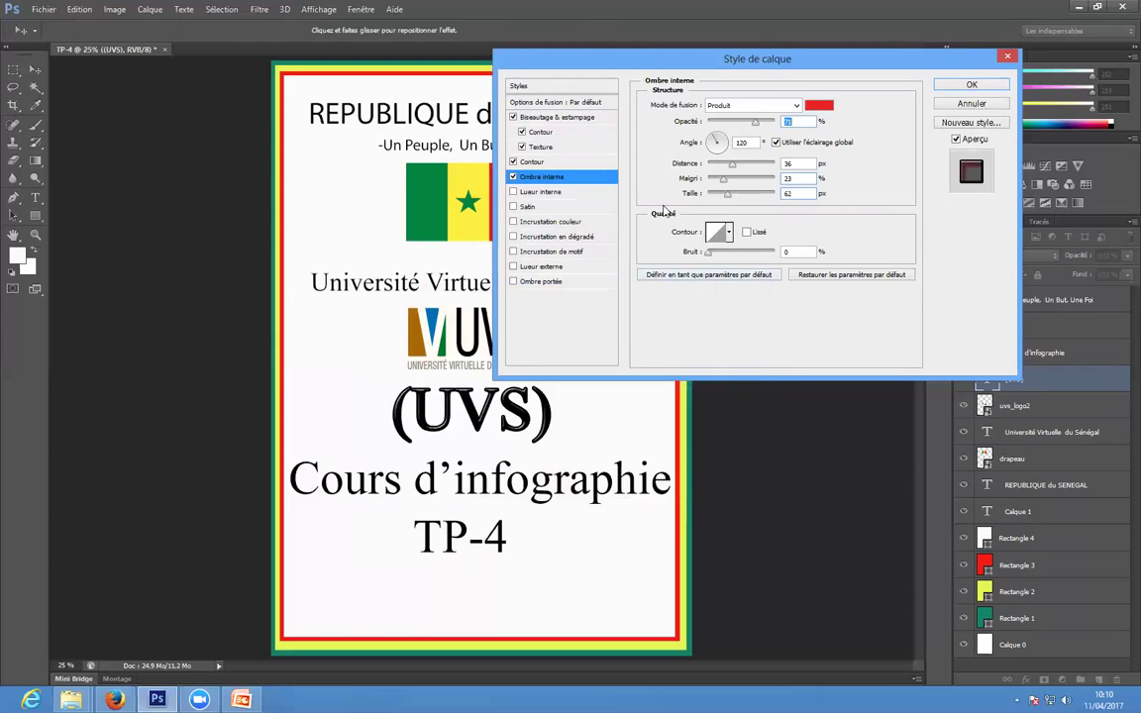
Add an inner glow to the "(UVS)" text with a 49 px size and a slightly increased choke
click(541, 192)
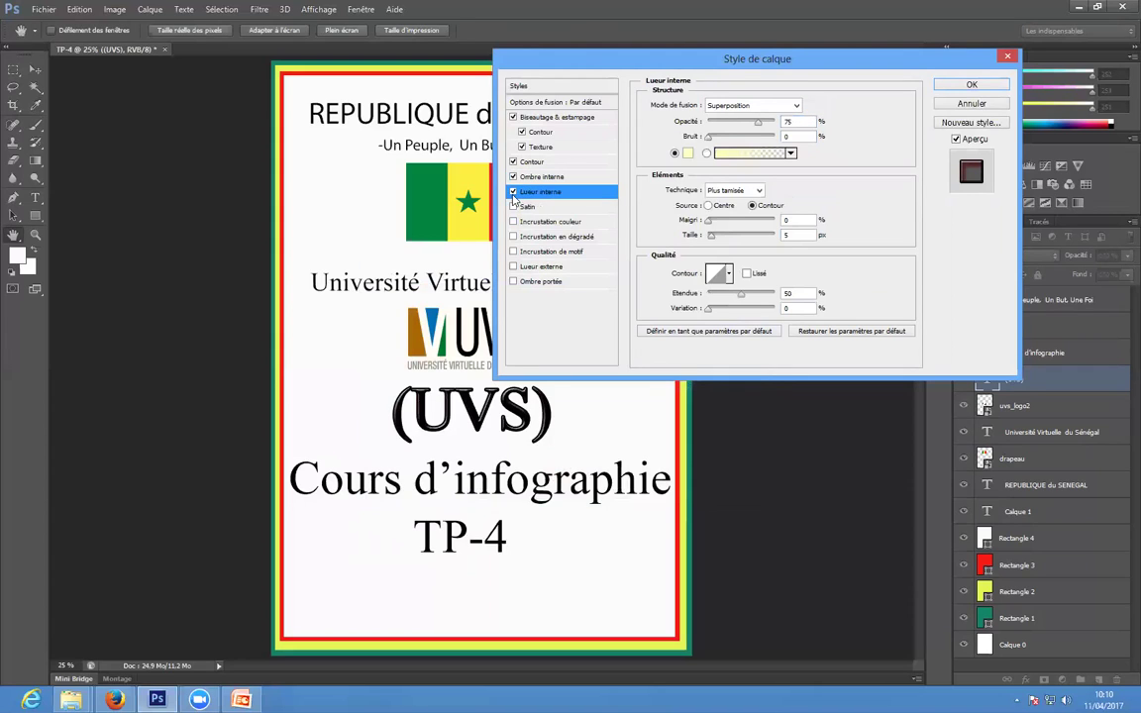
drag(710, 238, 722, 236)
click(712, 223)
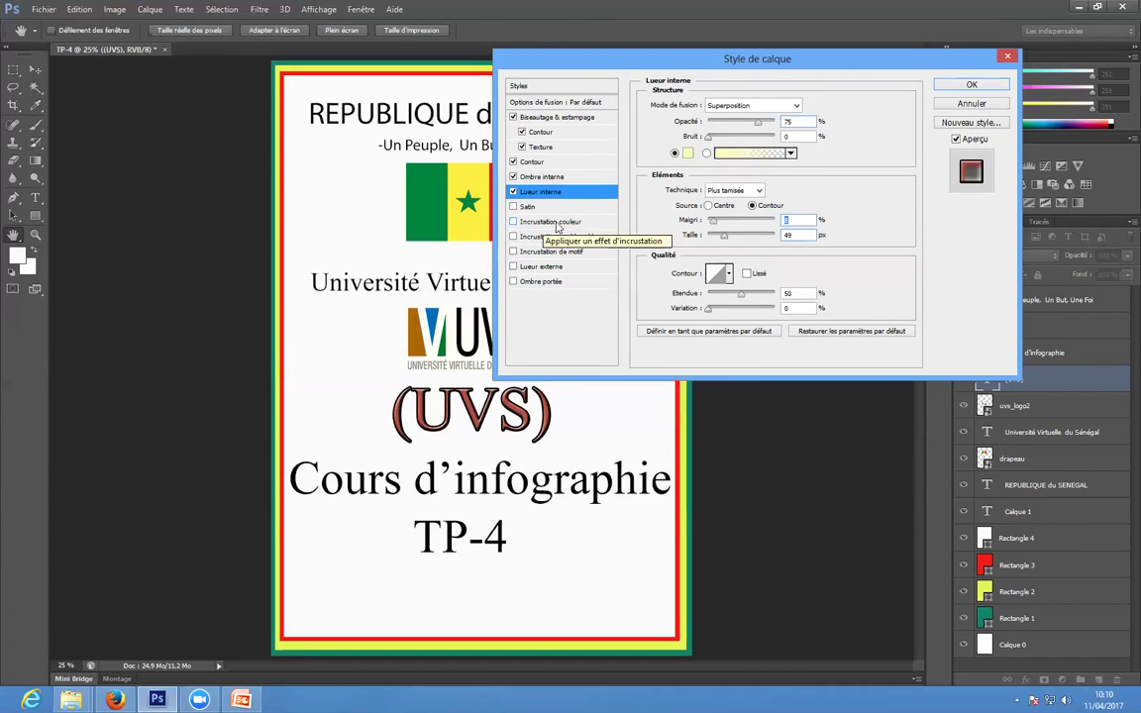
Add a red colour overlay at 100 % opacity to "(UVS)", apply the layer style and collapse the layer's effects list
click(555, 222)
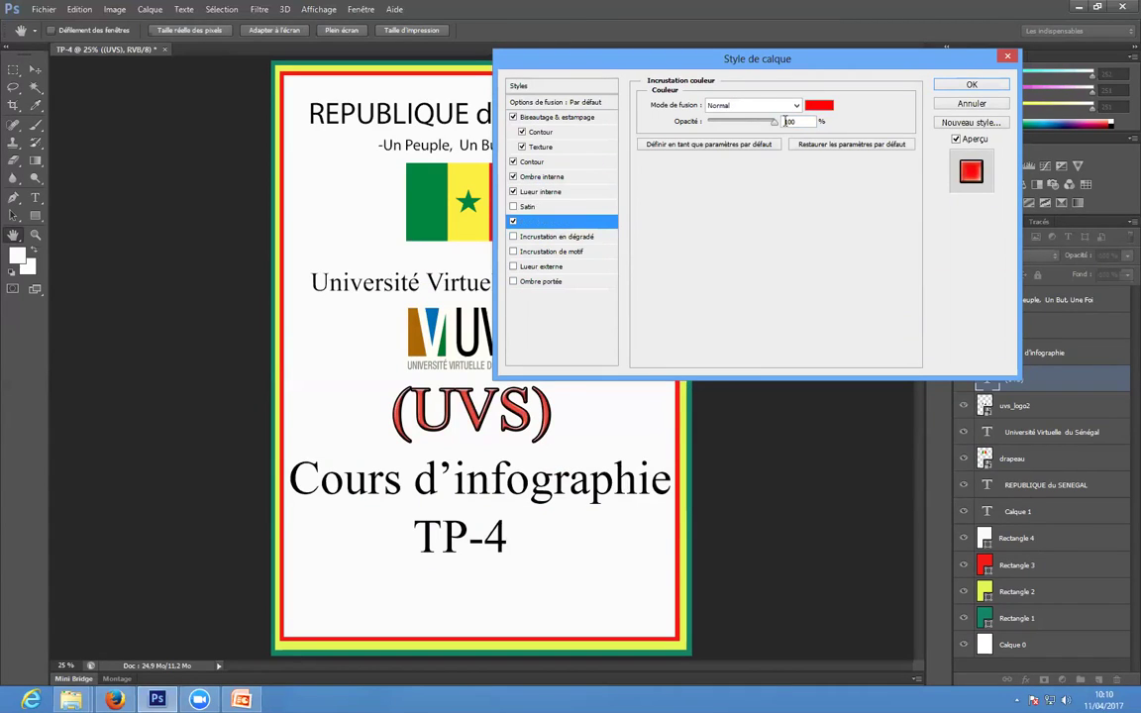
mouse_move(758, 128)
mouse_down()
mouse_move(741, 122)
mouse_move(761, 122)
mouse_up()
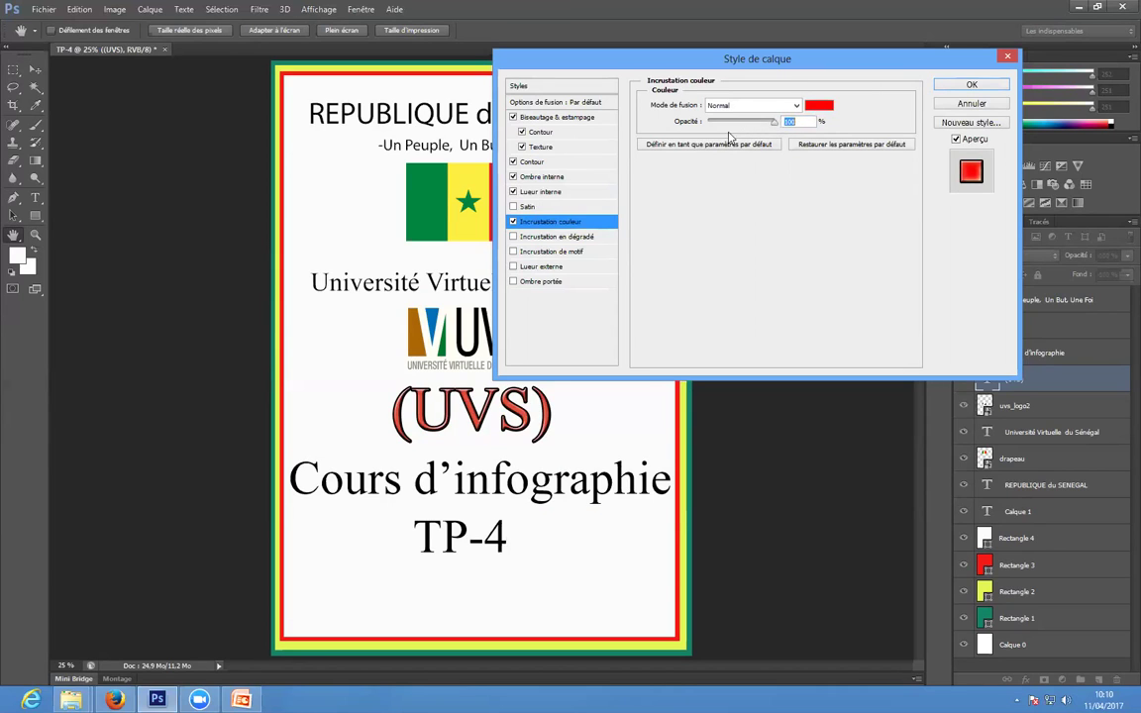
click(971, 84)
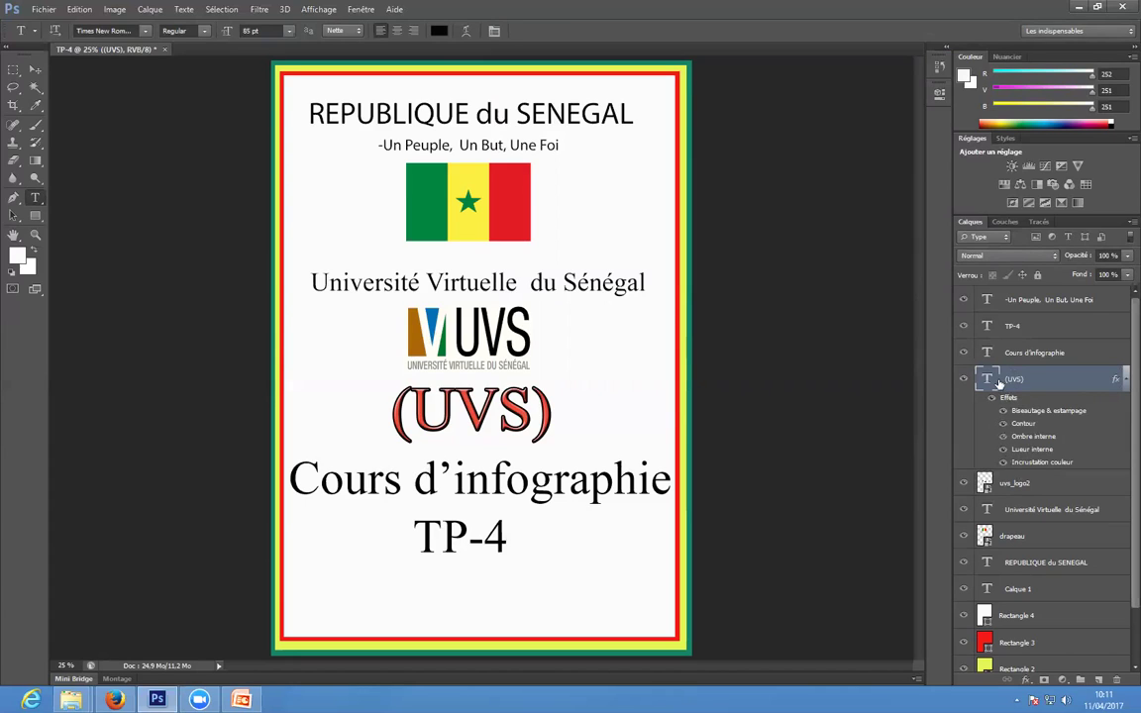
click(1124, 382)
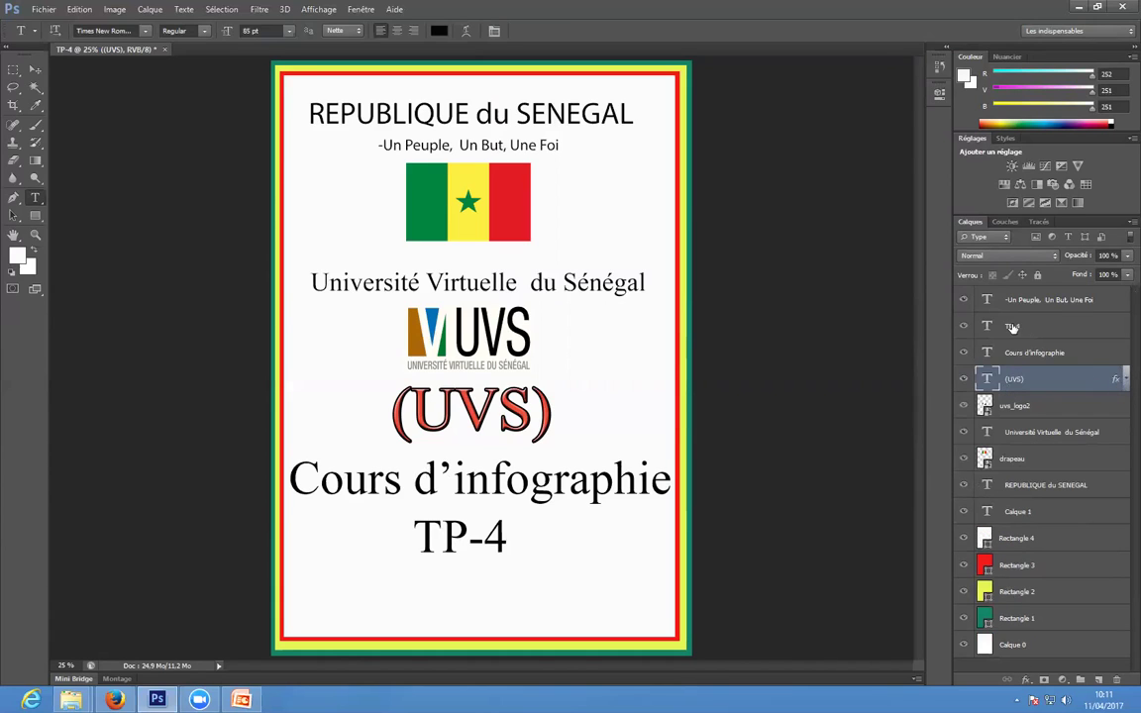
Add a black outside stroke of 10 px to the "TP-4" text layer
click(1012, 326)
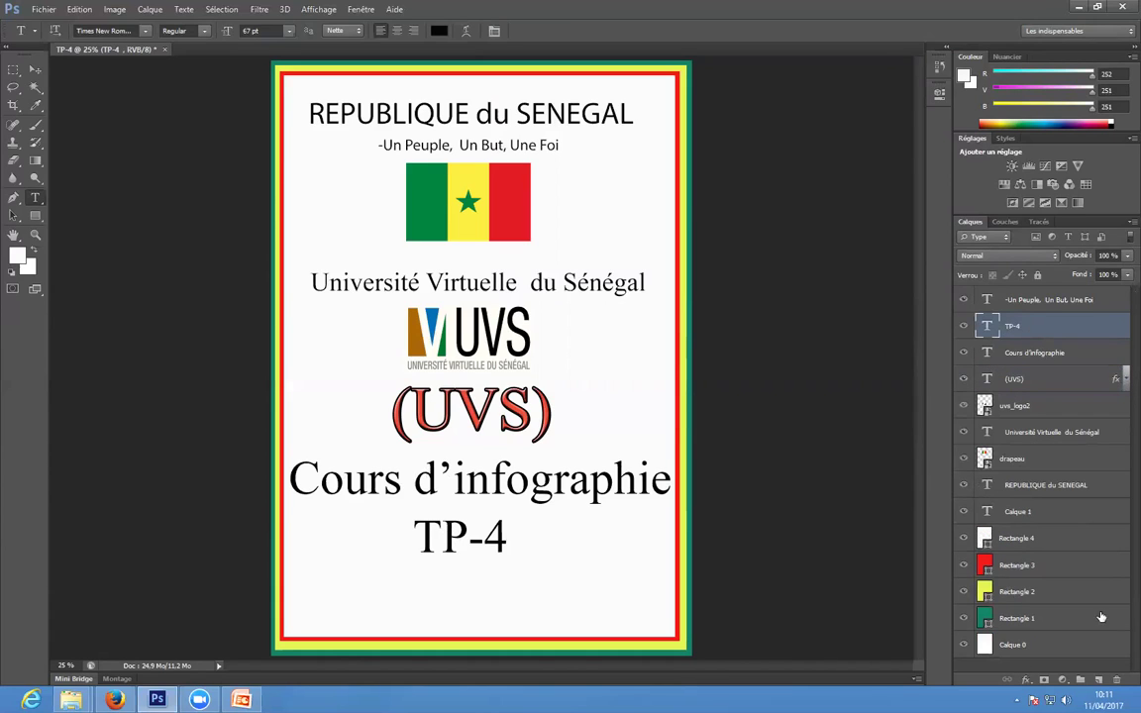
click(1026, 681)
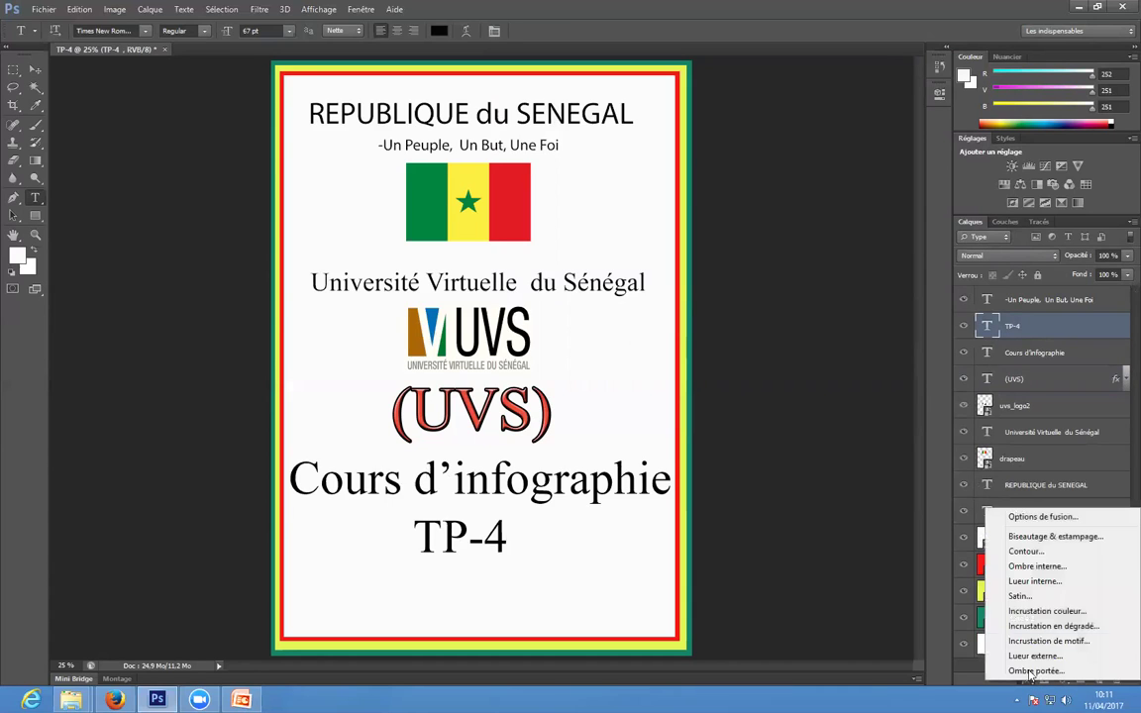
click(1039, 519)
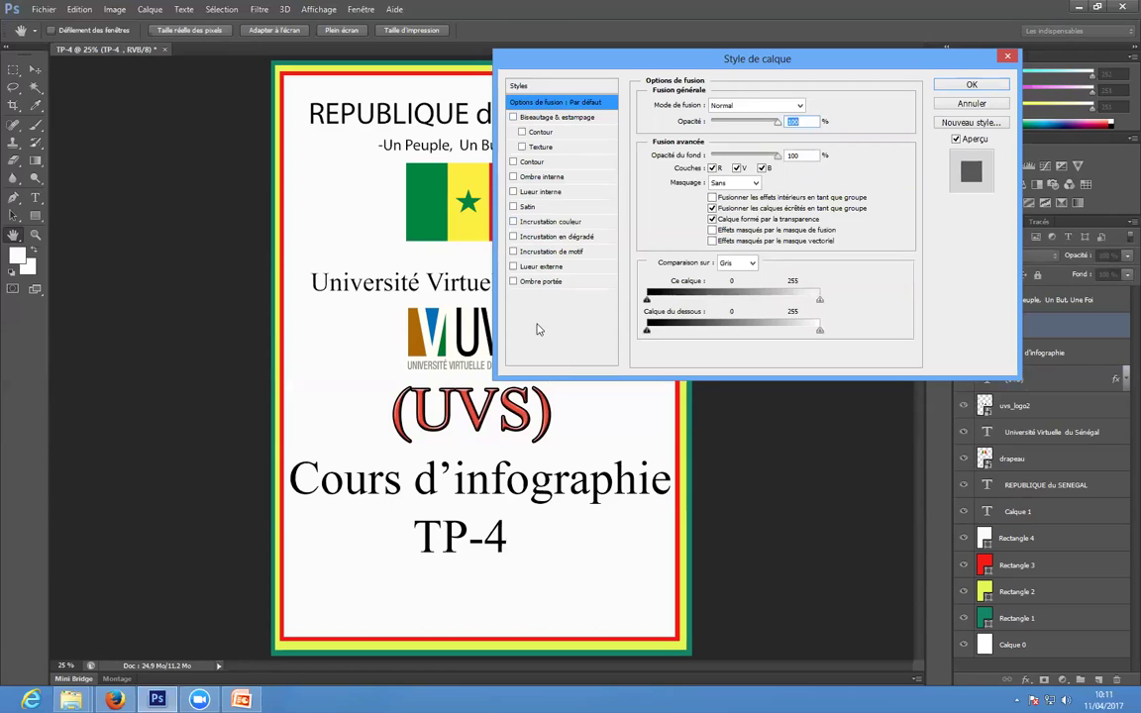
click(533, 164)
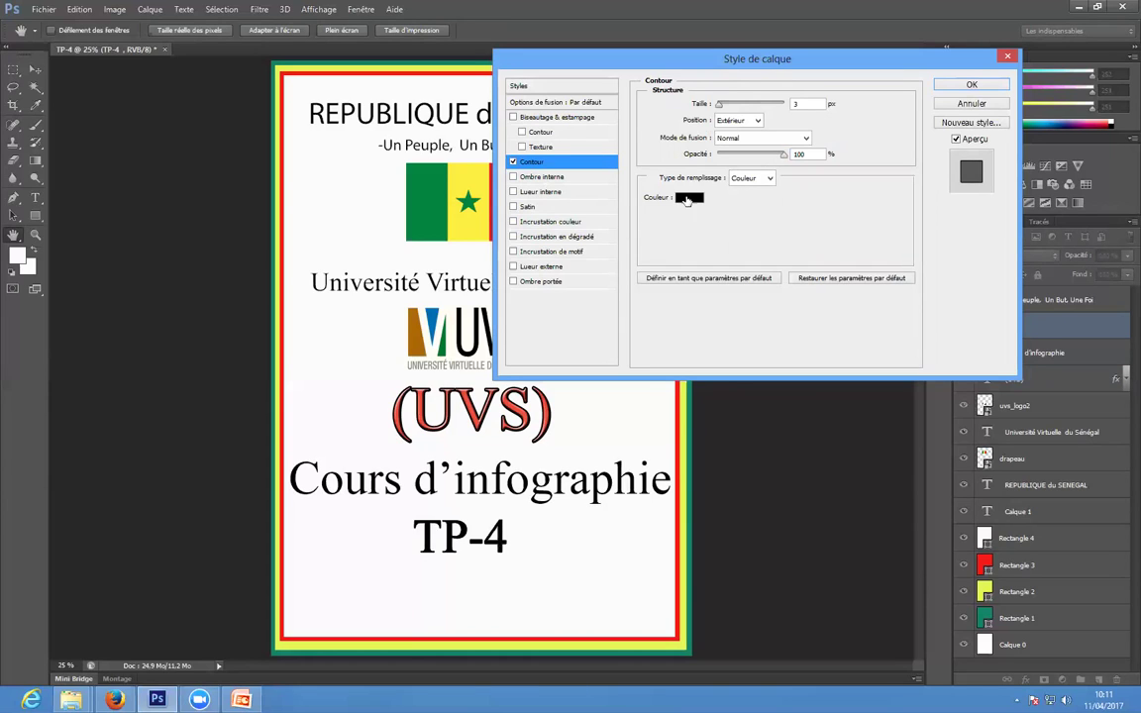
drag(720, 103, 723, 109)
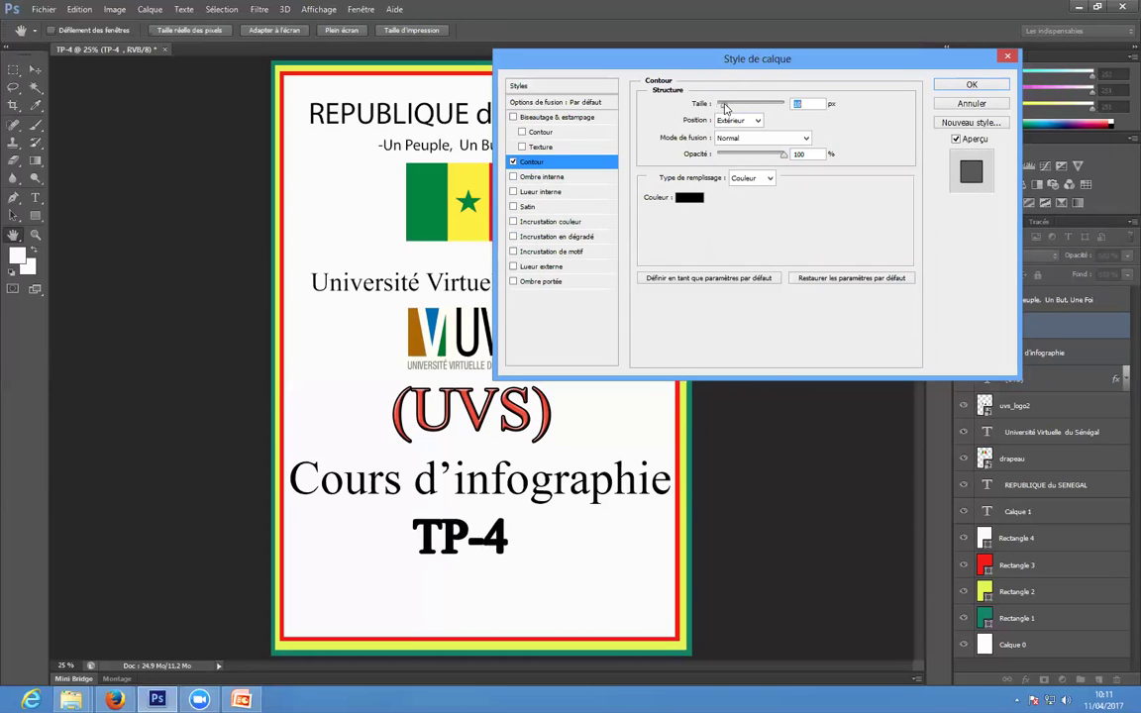
Colour the "TP-4" stroke blue (051fc3) and increase its size slightly
click(689, 197)
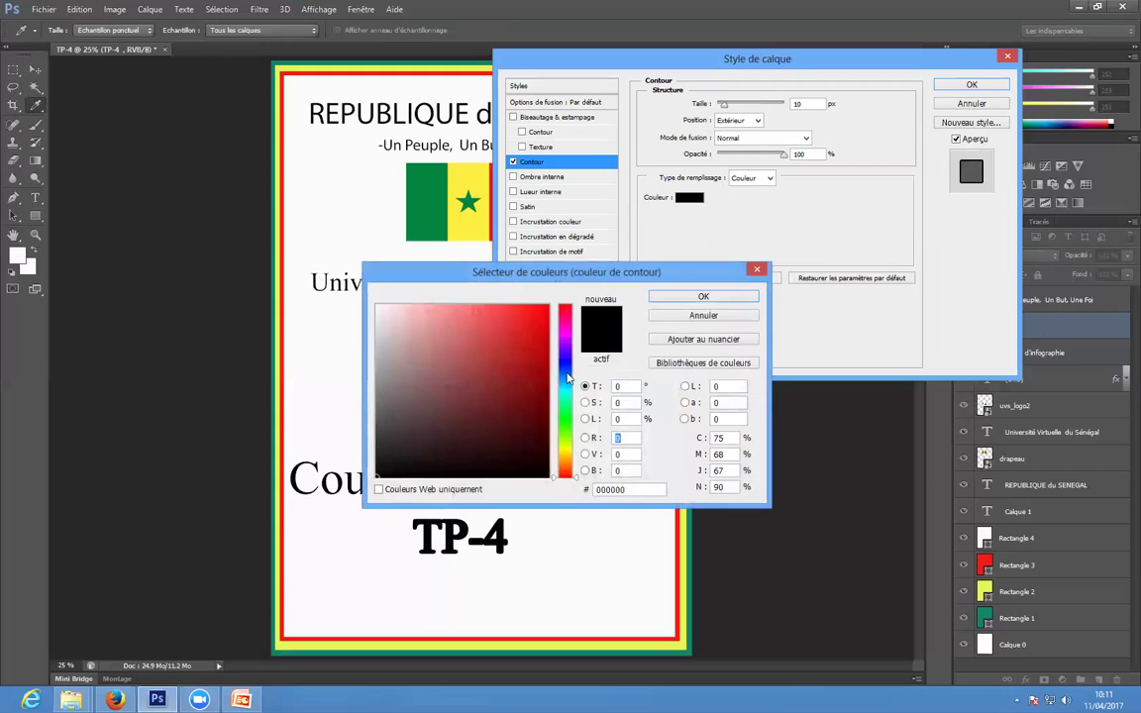
click(567, 367)
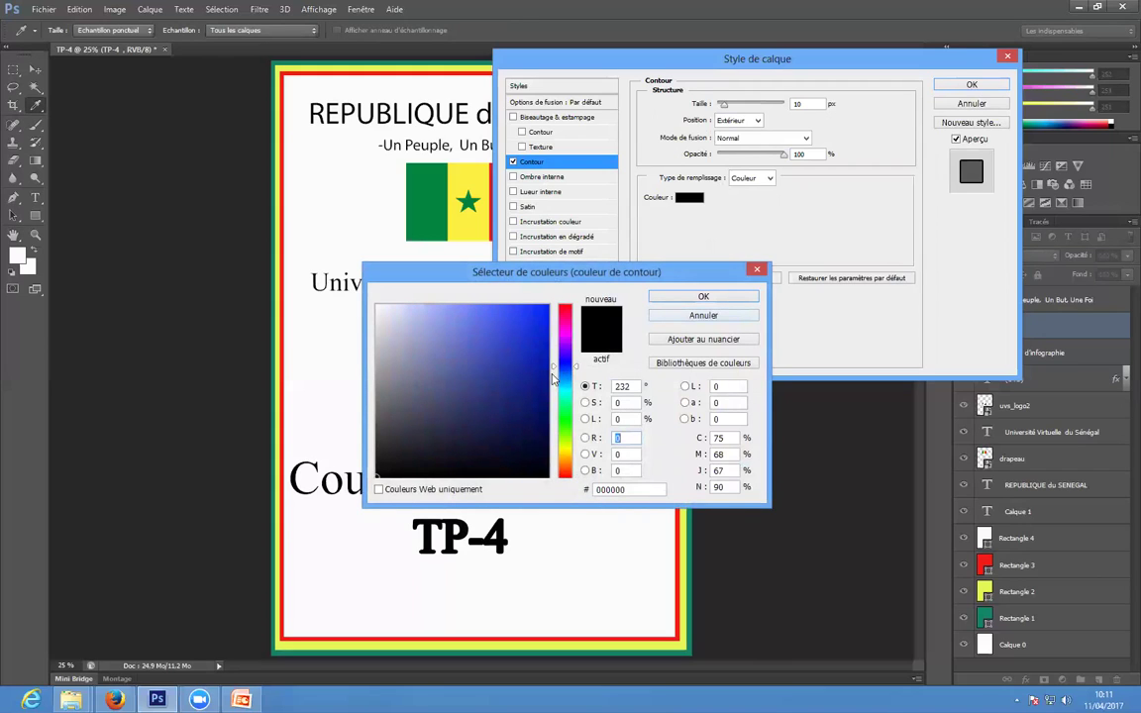
click(542, 335)
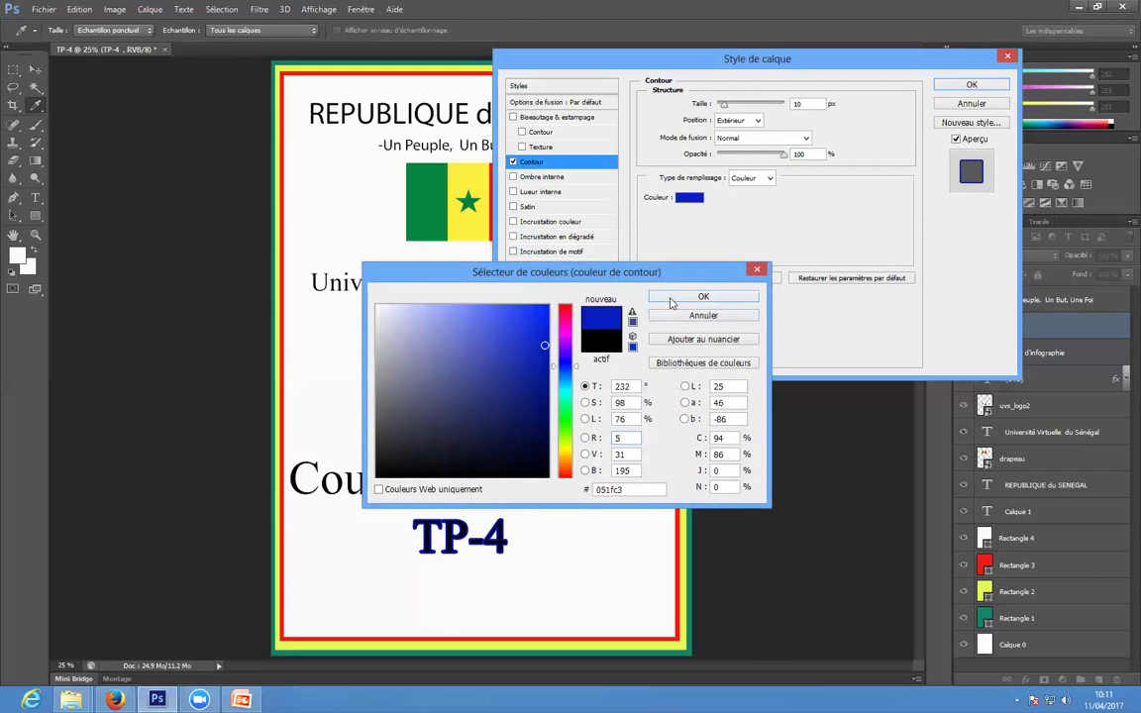
click(670, 296)
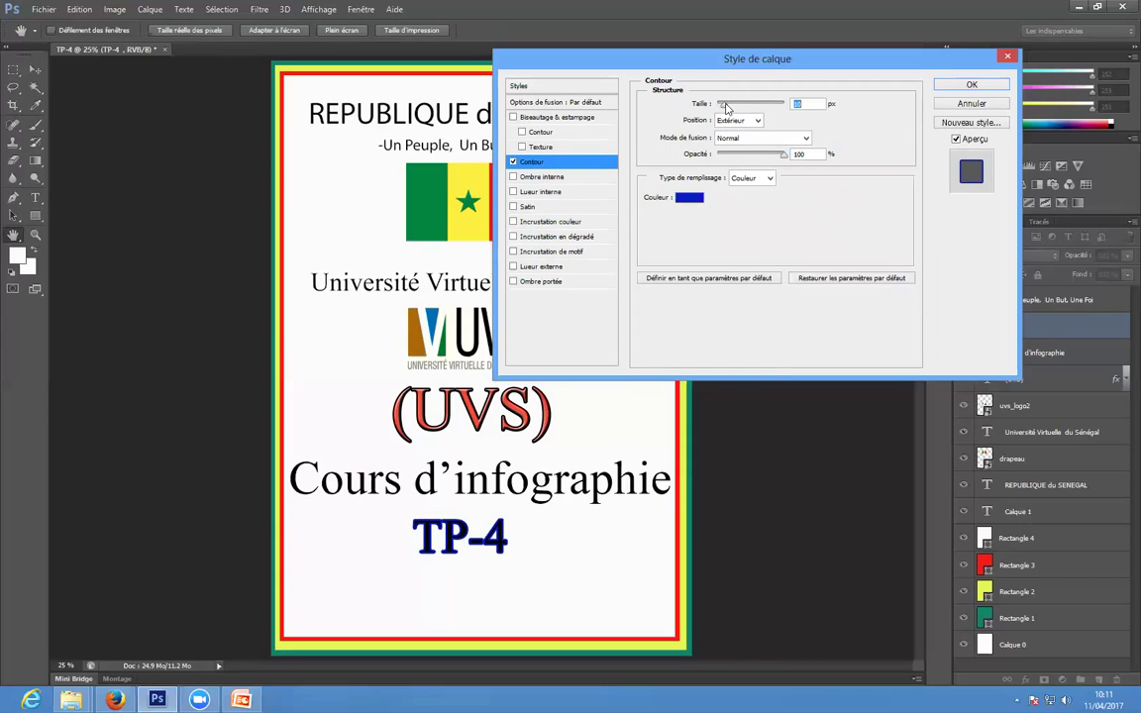
drag(724, 110, 724, 110)
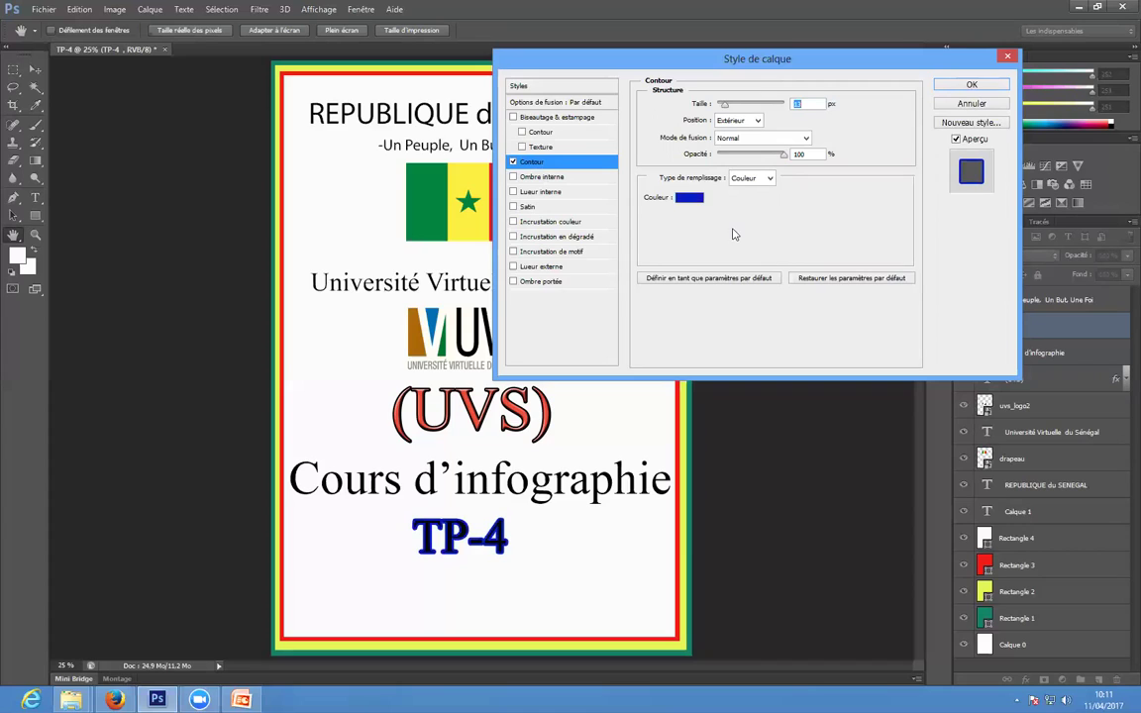
Add an inner shadow with an increased distance to "TP-4" and apply the layer style
click(547, 178)
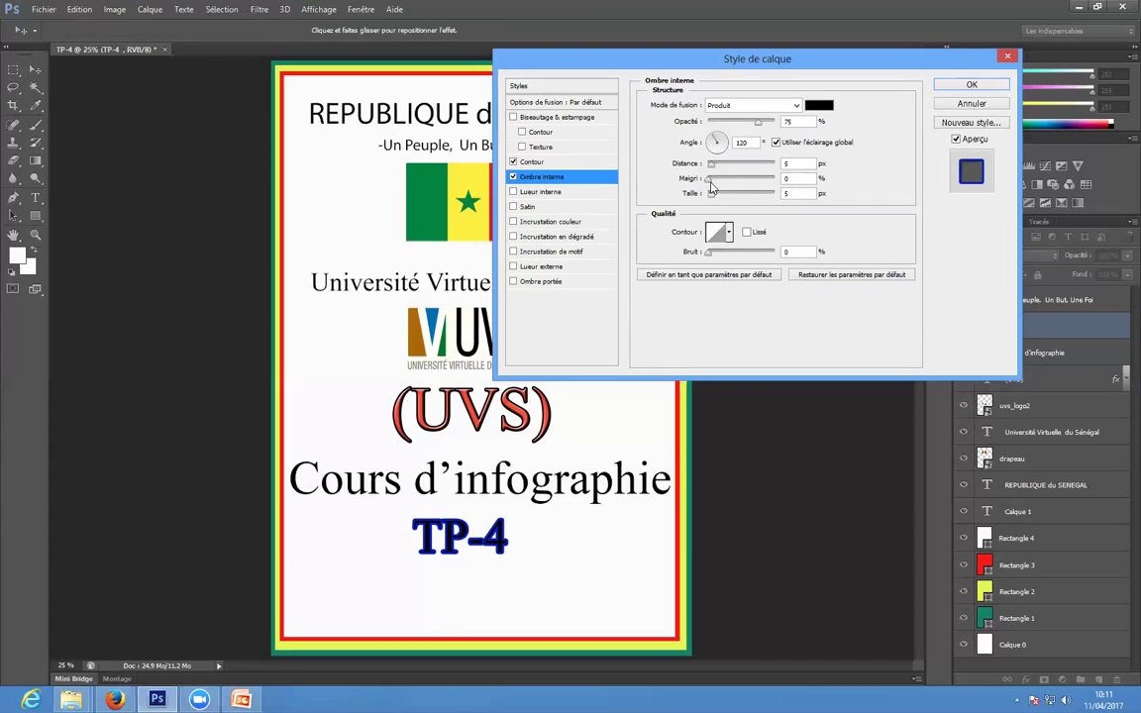
mouse_move(710, 164)
mouse_down()
mouse_move(721, 164)
mouse_move(723, 194)
mouse_move(738, 194)
mouse_move(727, 179)
mouse_up()
key(Return)
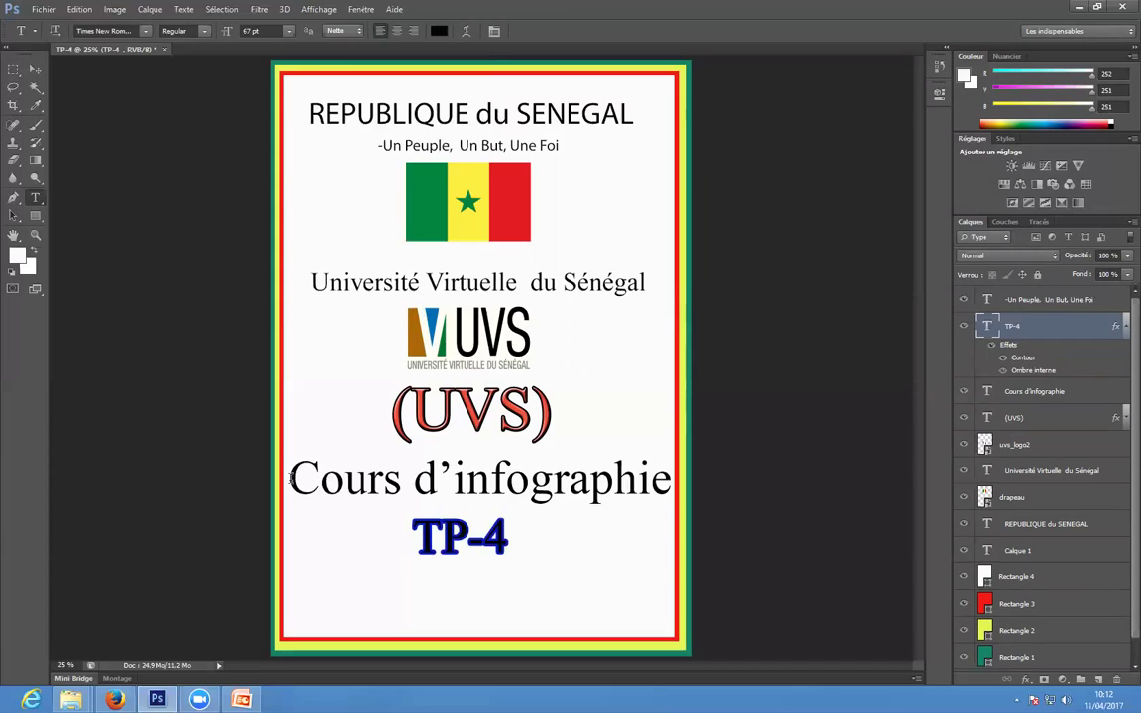
Add an inner glow to the "Cours d'infographie" text layer and adjust the glow's opacity
click(292, 480)
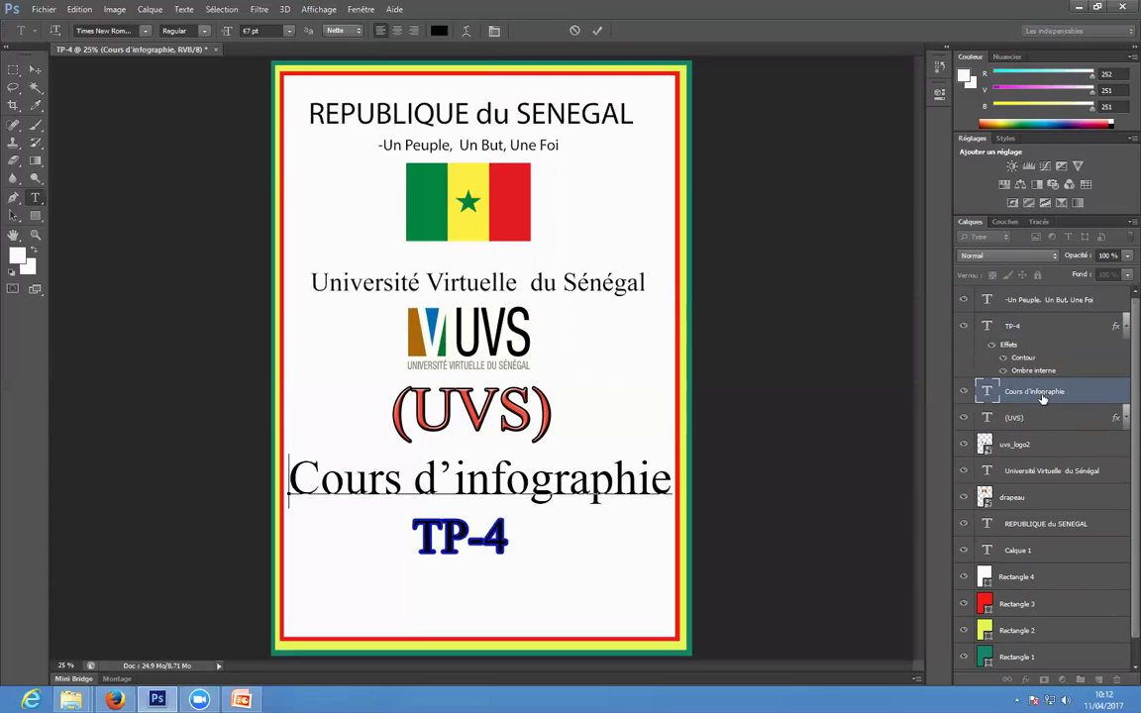
click(1027, 679)
click(1040, 514)
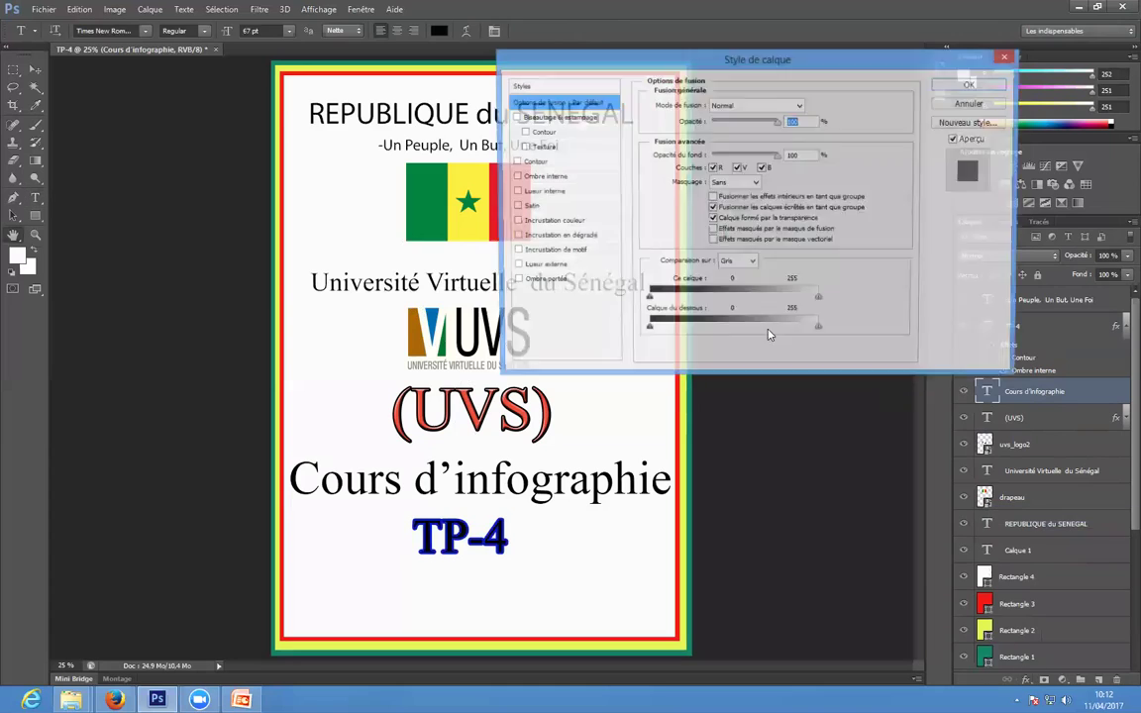
drag(608, 71, 616, 65)
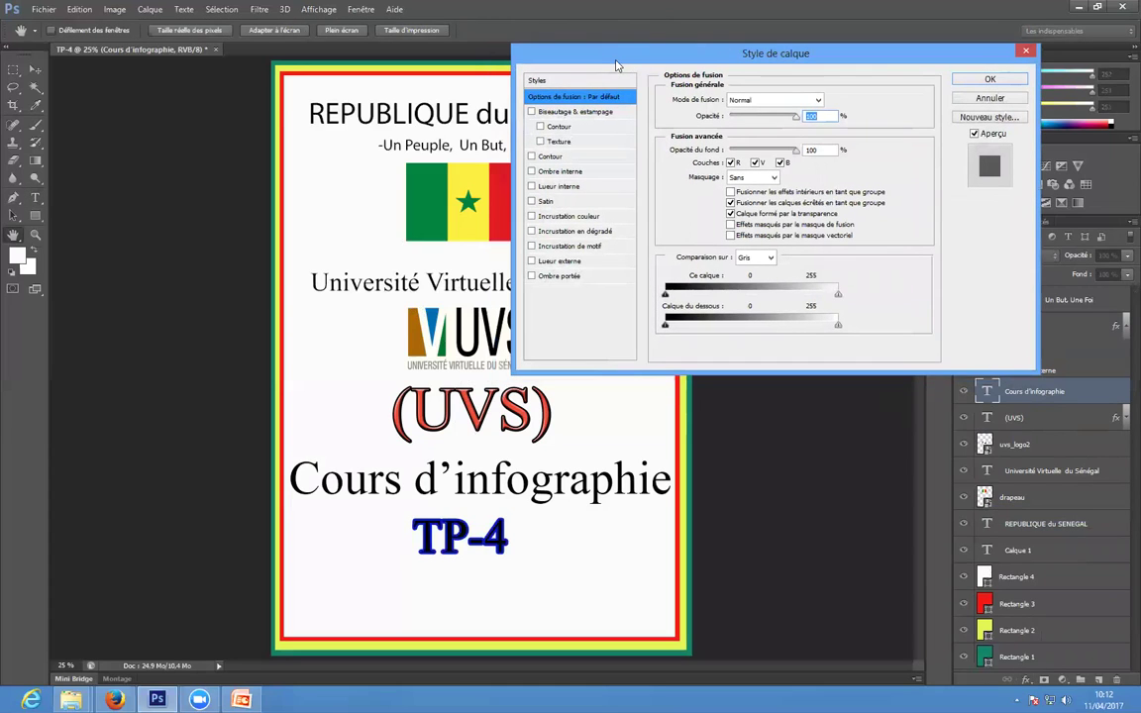
click(546, 189)
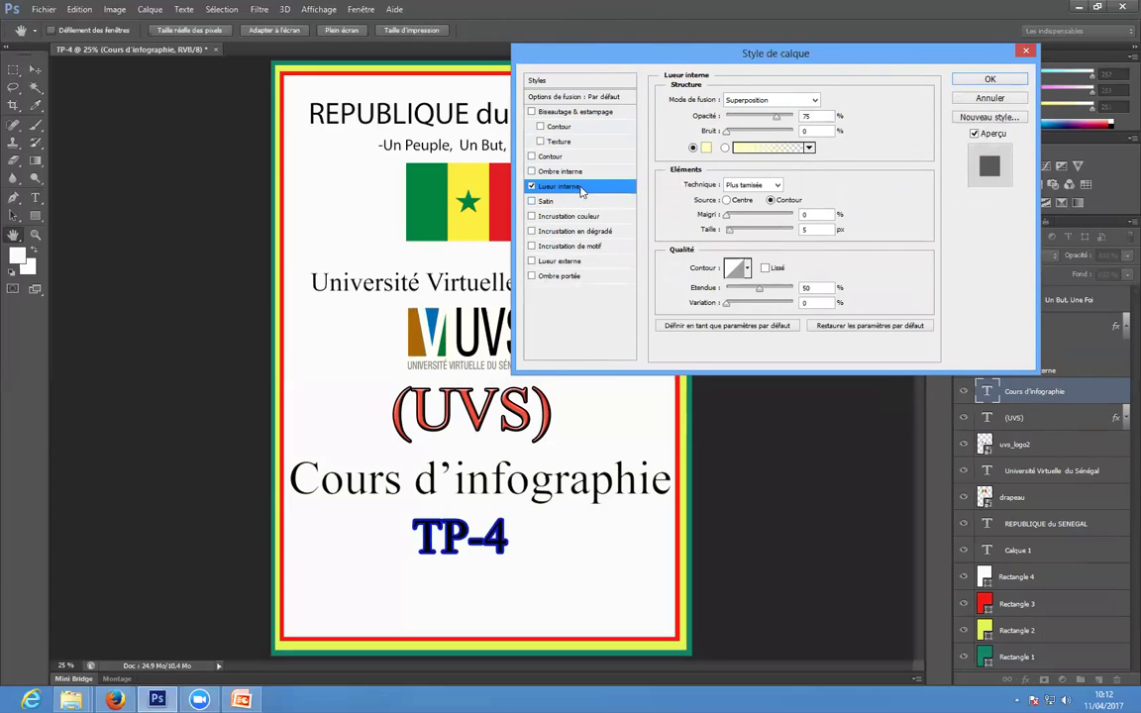
click(772, 119)
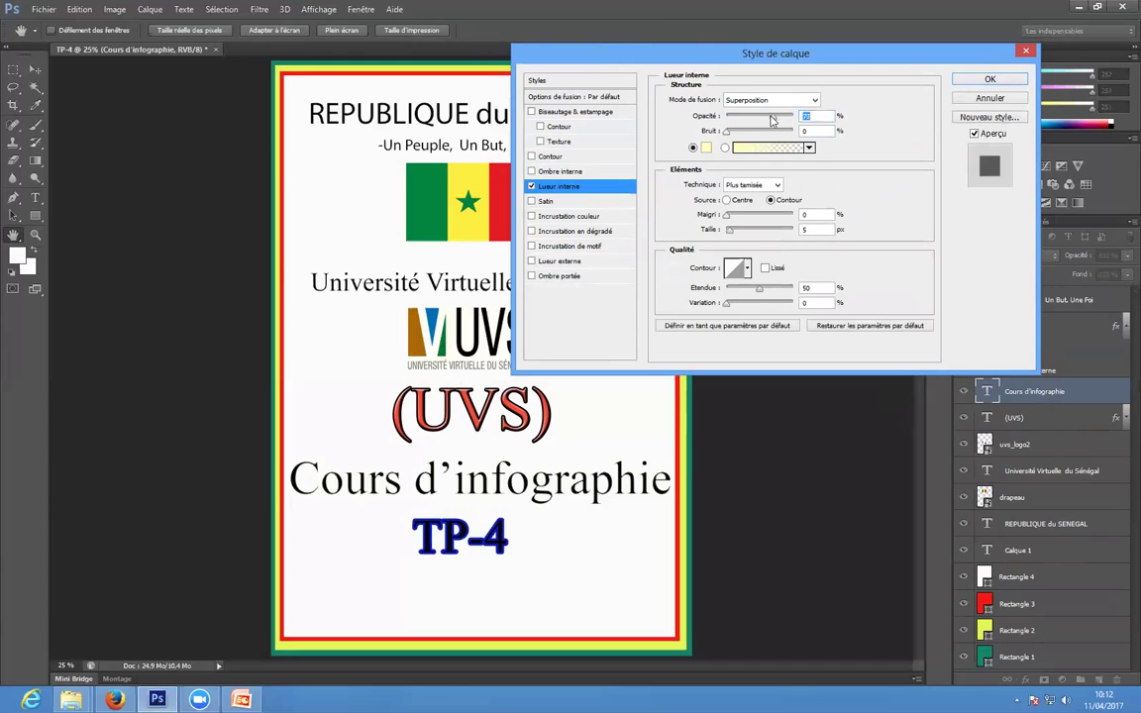
Add a yellow-green (dbf40c) outside stroke to the "Cours d'infographie" text
click(553, 158)
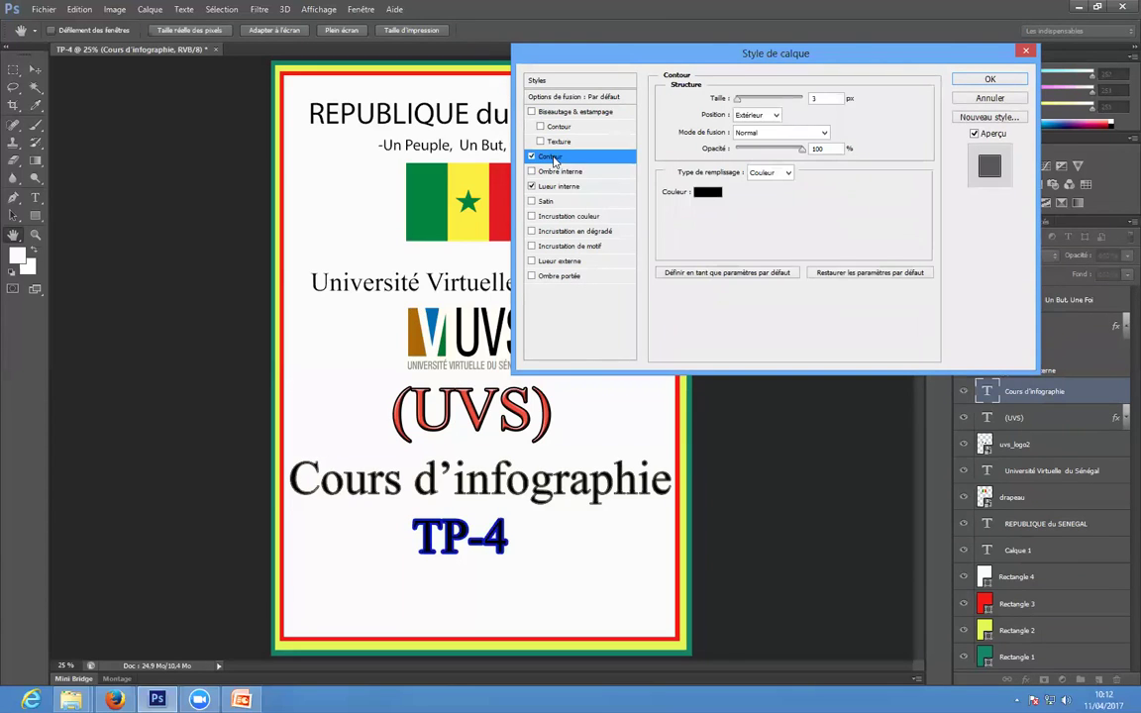
click(707, 193)
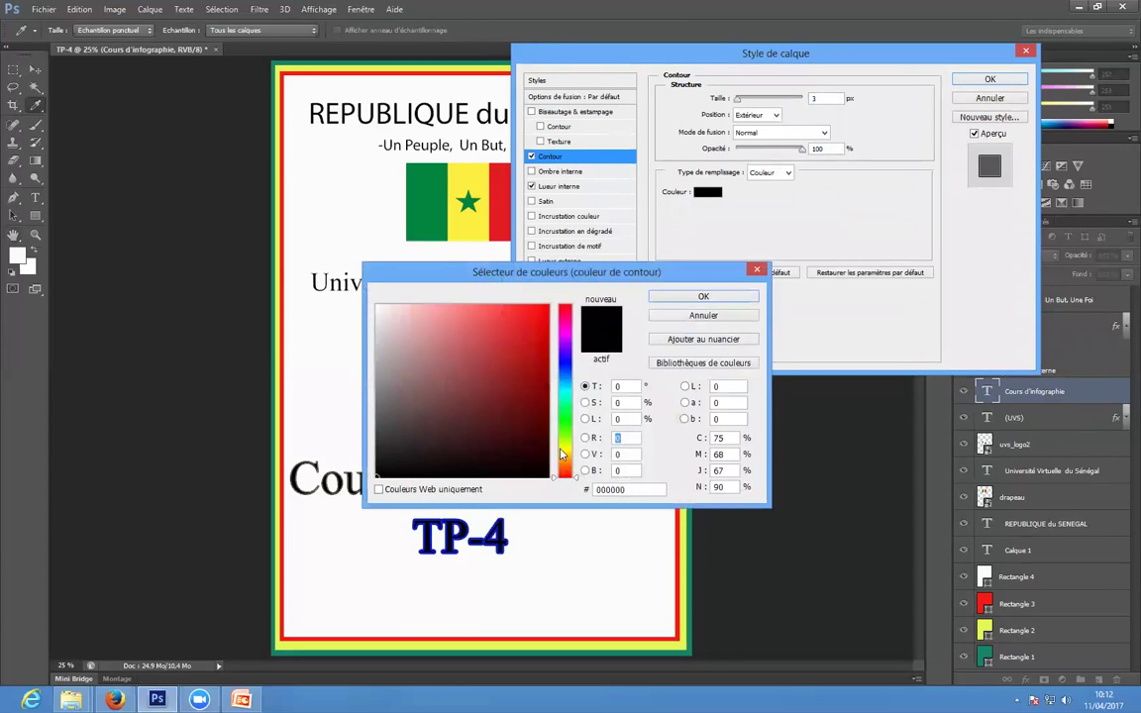
click(571, 464)
drag(571, 464, 572, 446)
click(535, 311)
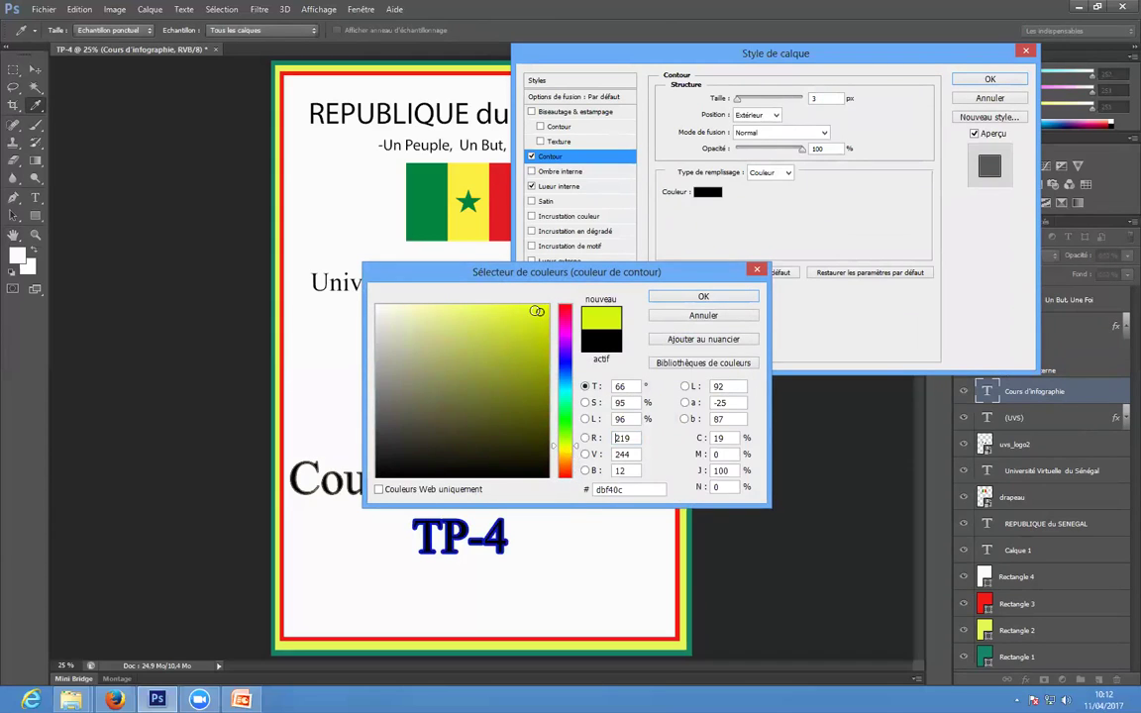
click(703, 296)
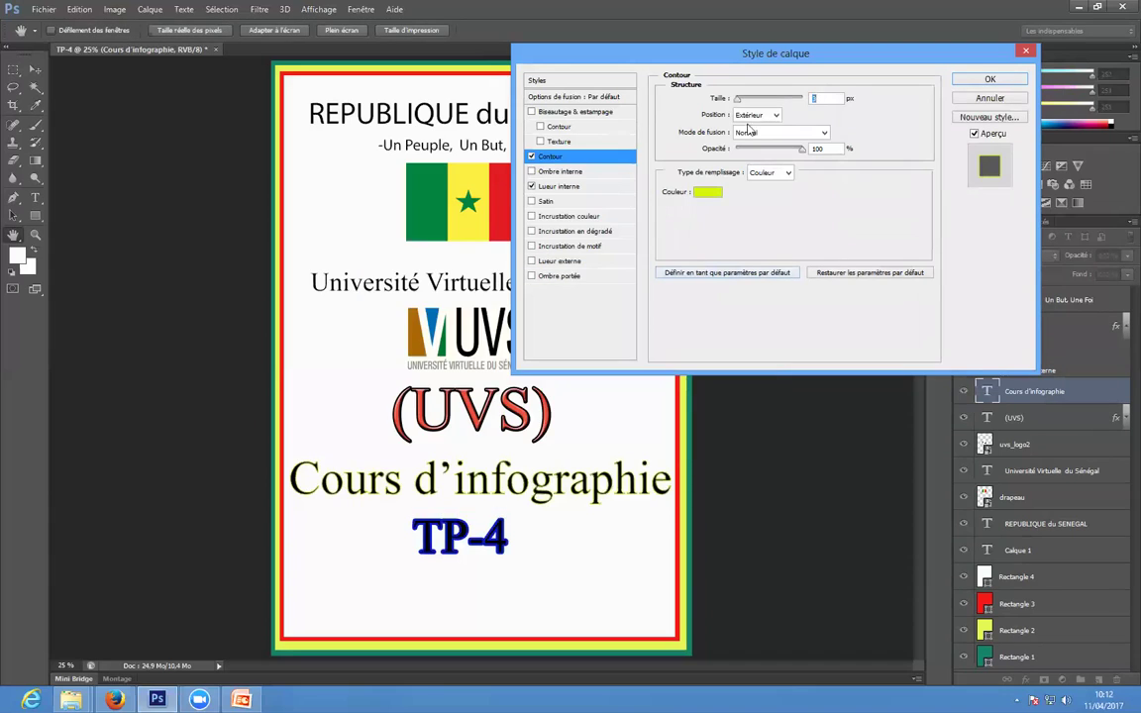
Thicken the "Cours d'infographie" stroke slightly, lower its opacity, apply the layer style and switch to the Move tool
drag(739, 103, 741, 103)
drag(798, 148, 775, 151)
click(961, 84)
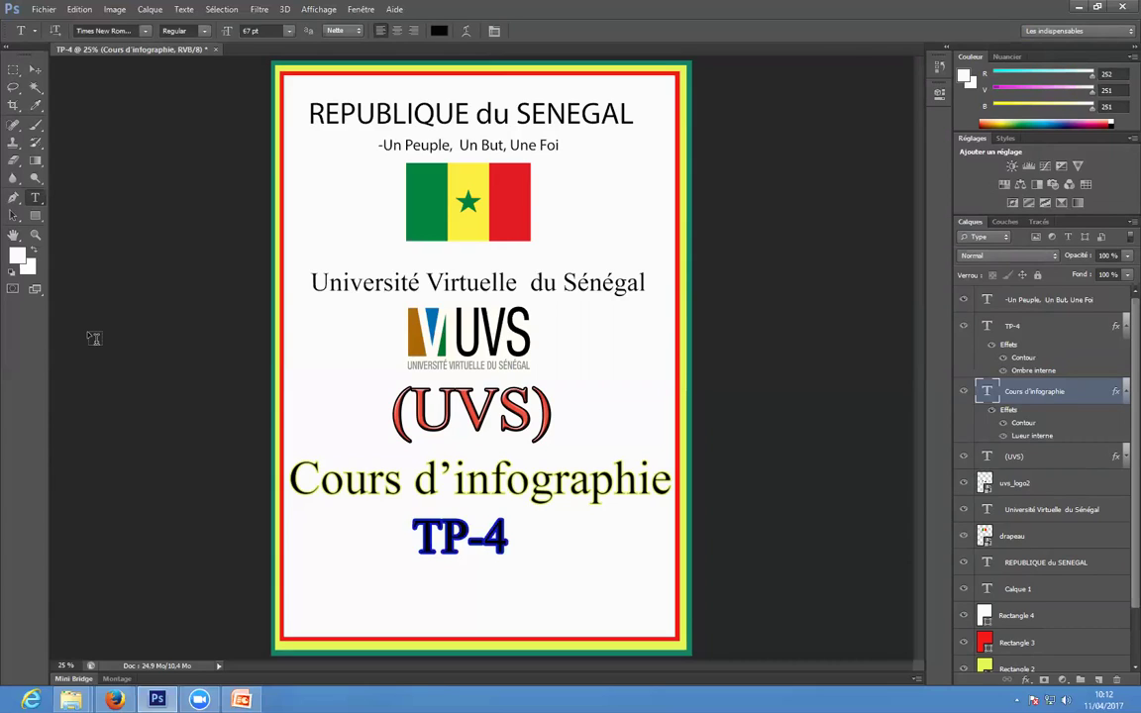
click(34, 69)
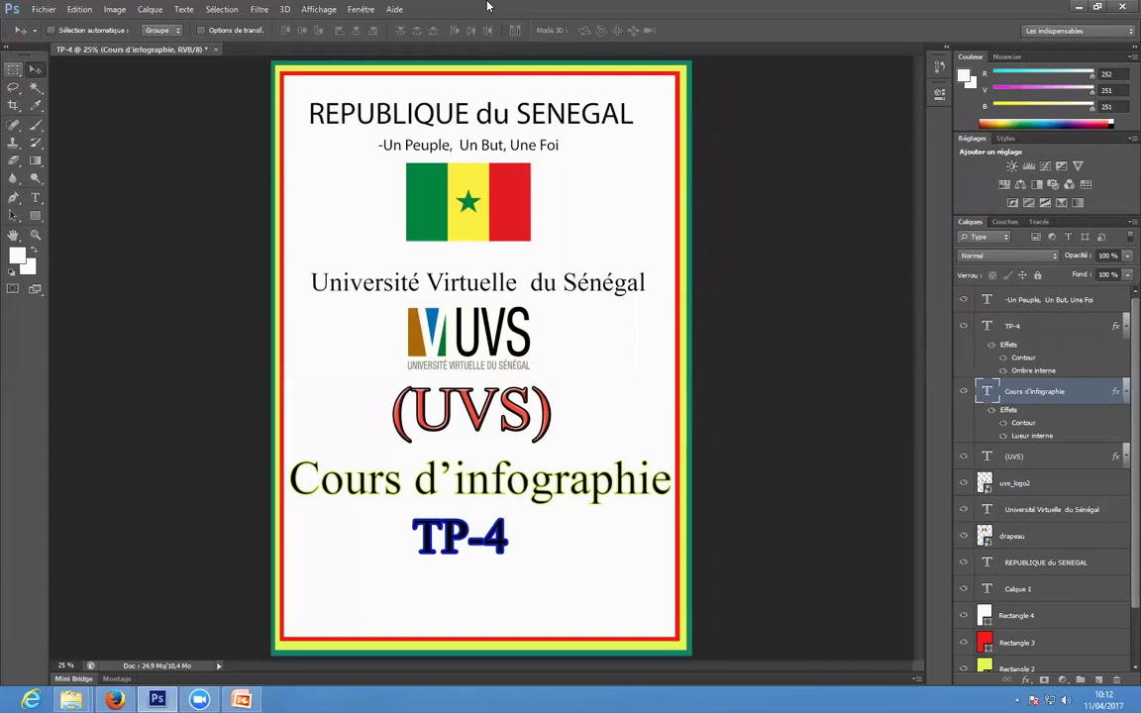